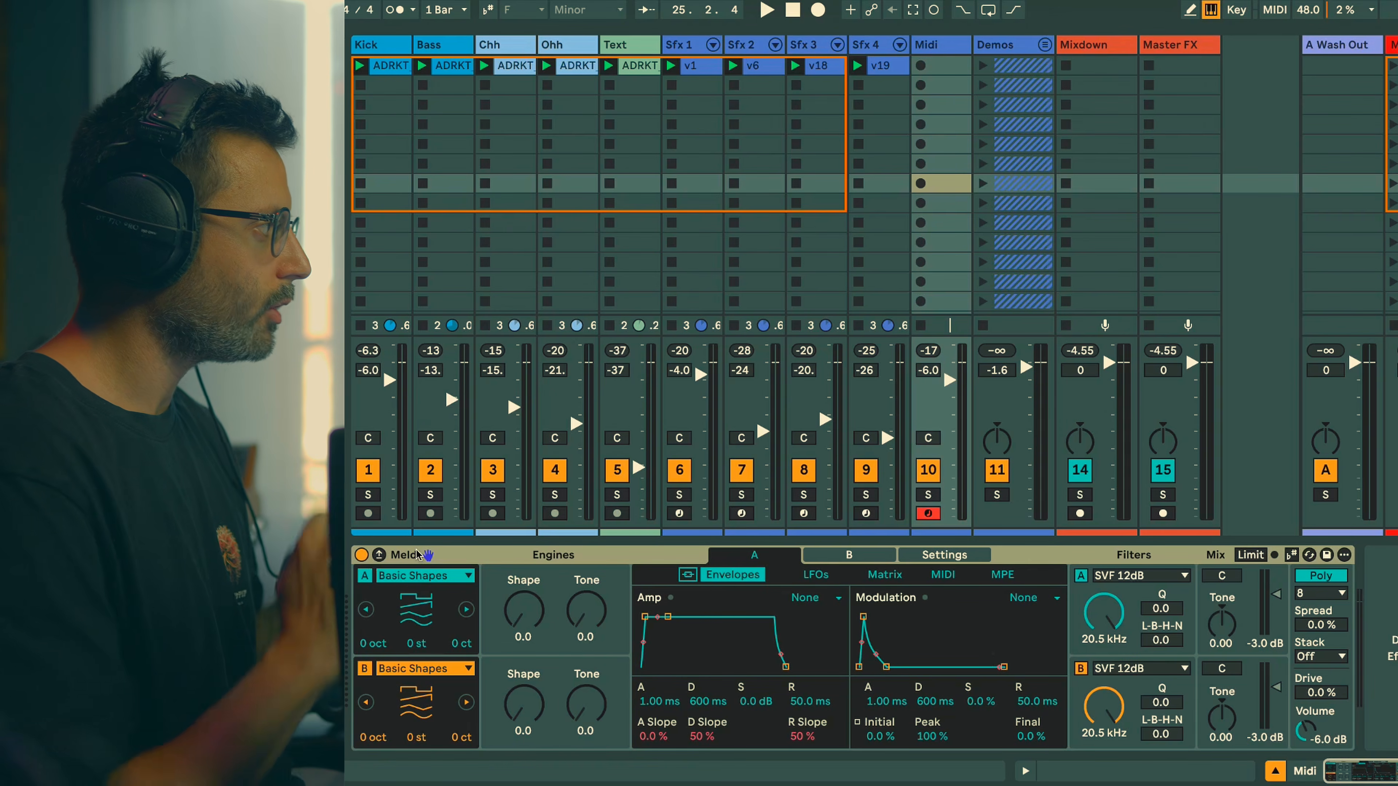
click(410, 578)
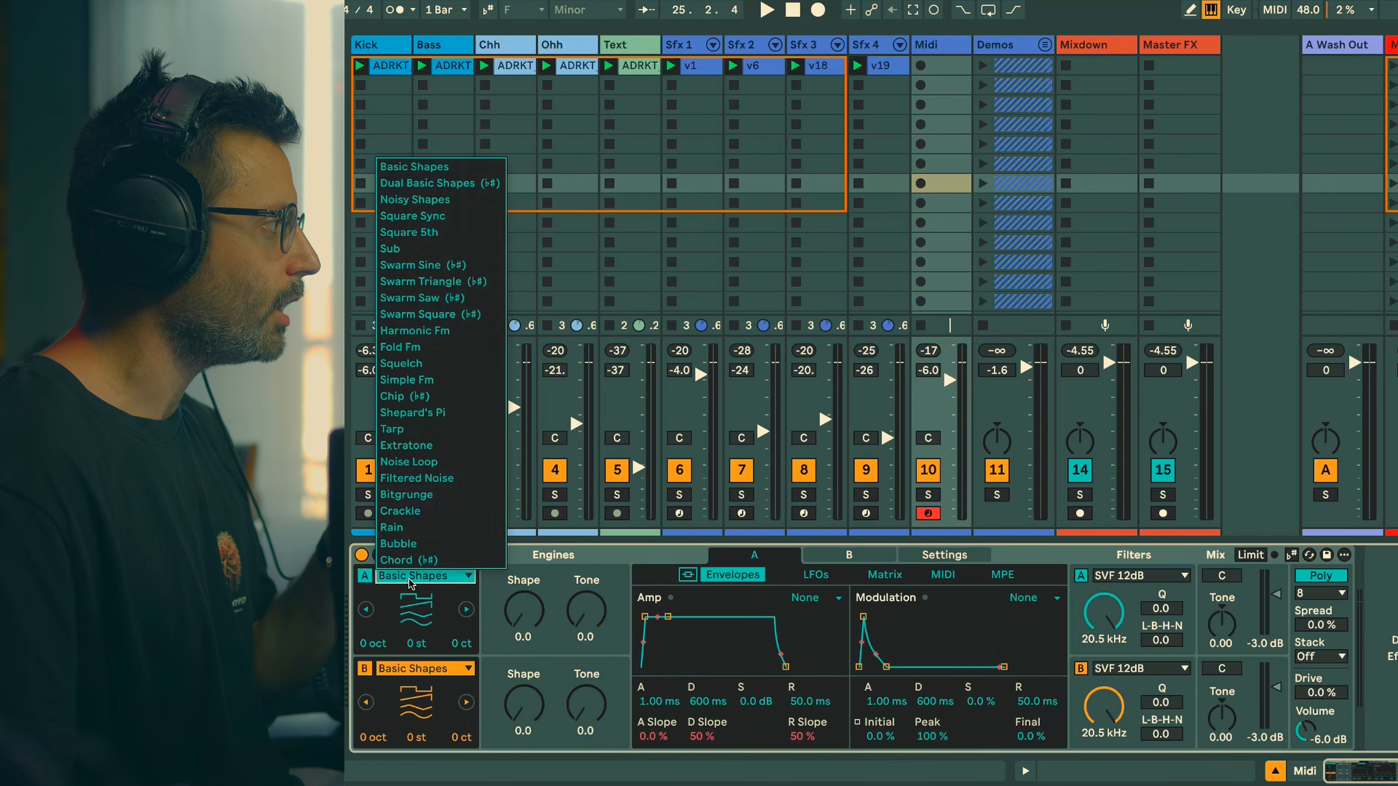
click(410, 578)
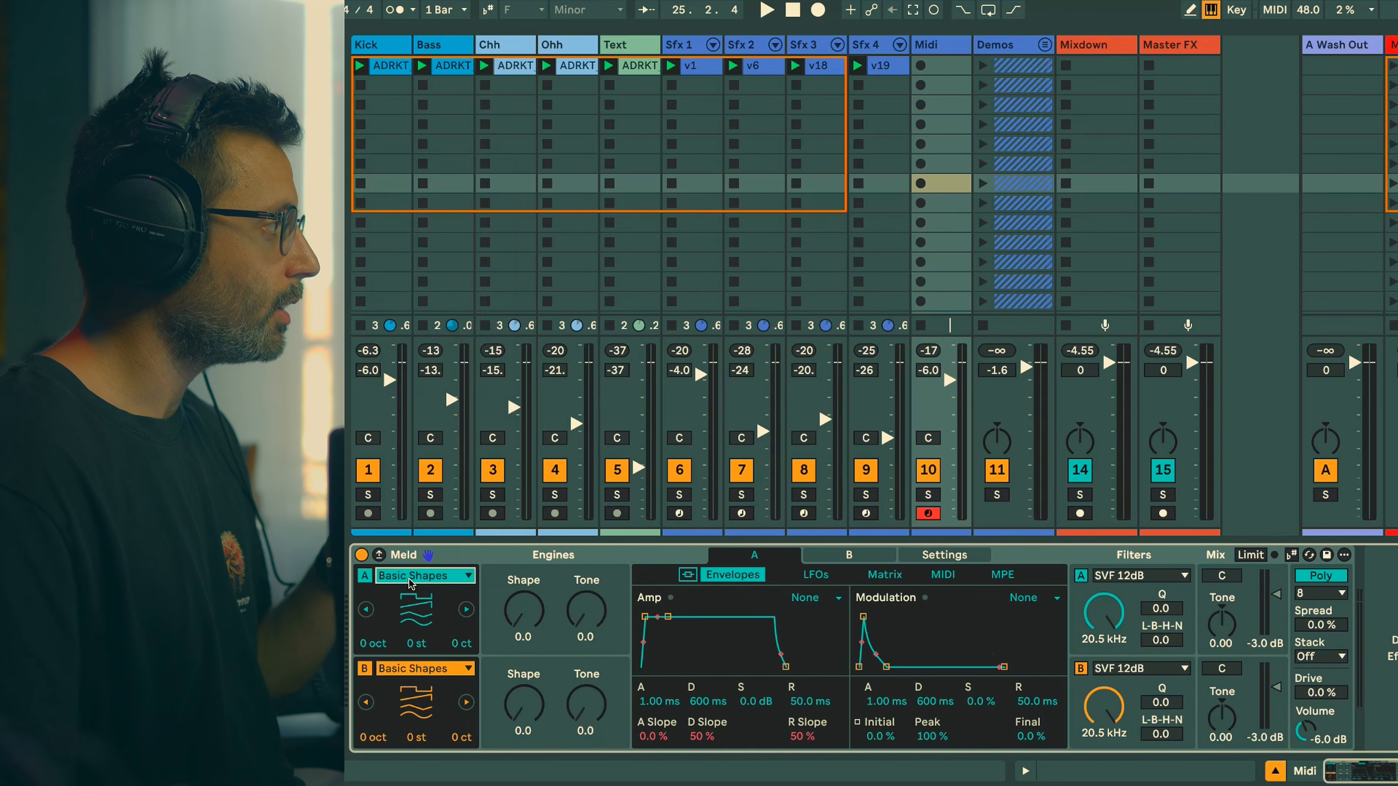
right_click(410, 582)
click(409, 580)
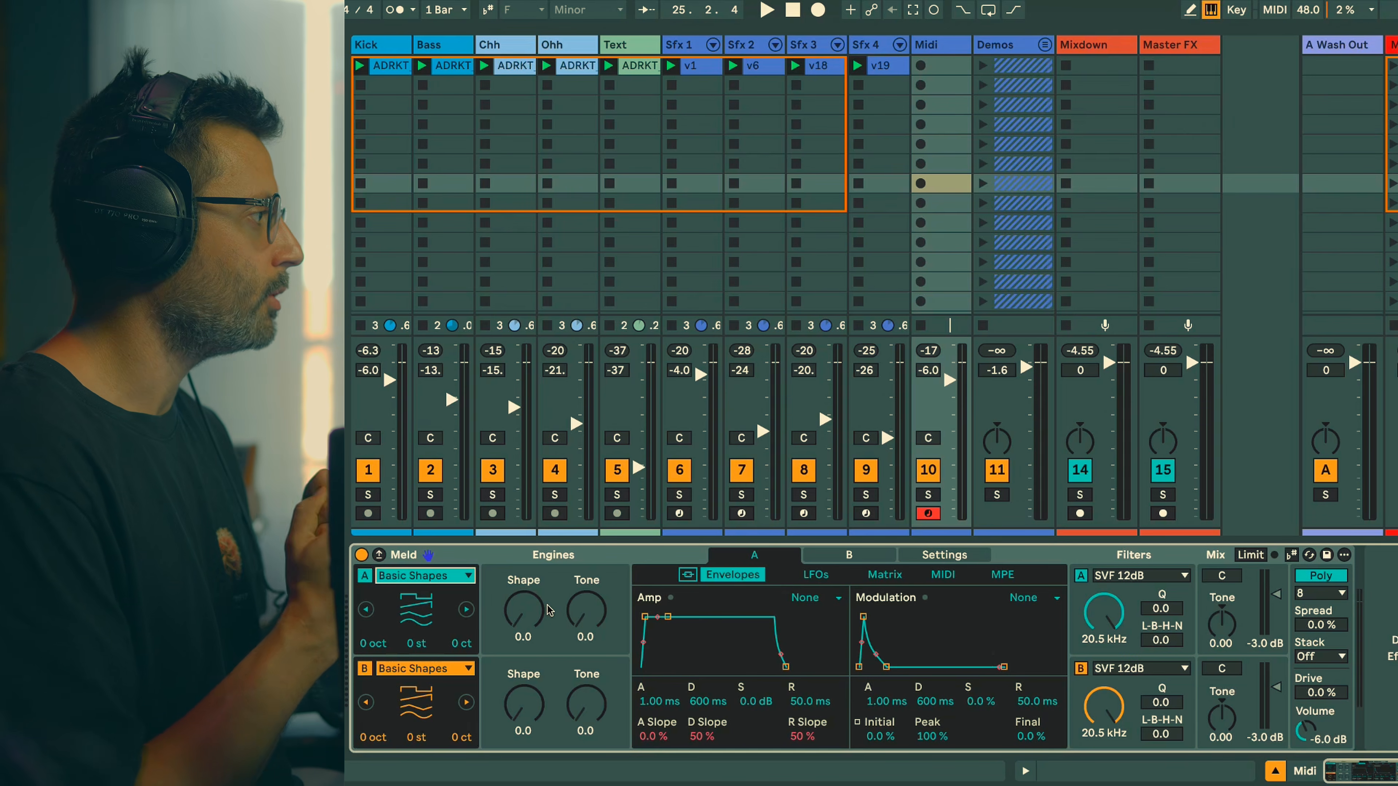
click(832, 576)
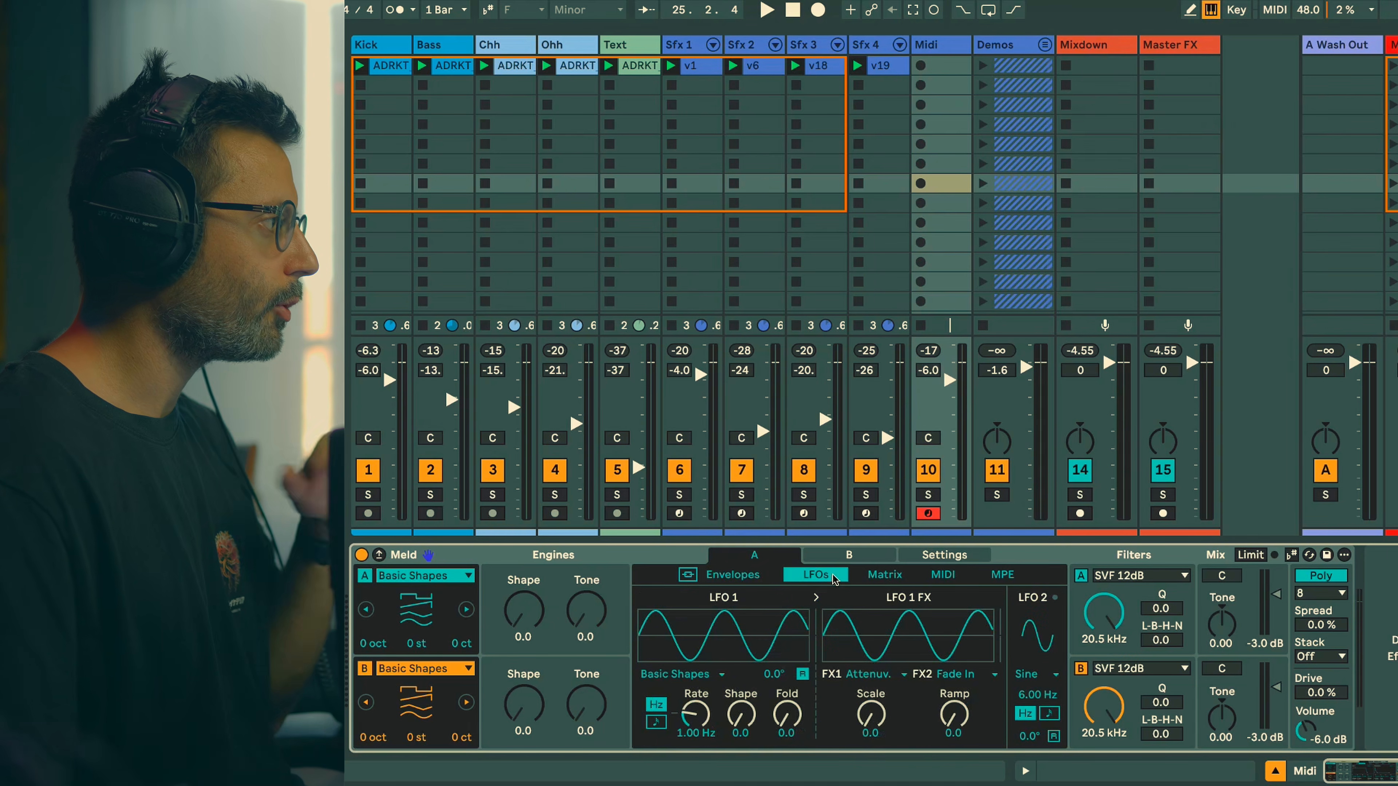
click(751, 576)
- Increase the ADRKT_Default_Reverb's Decay to 3.02 s
click(1321, 776)
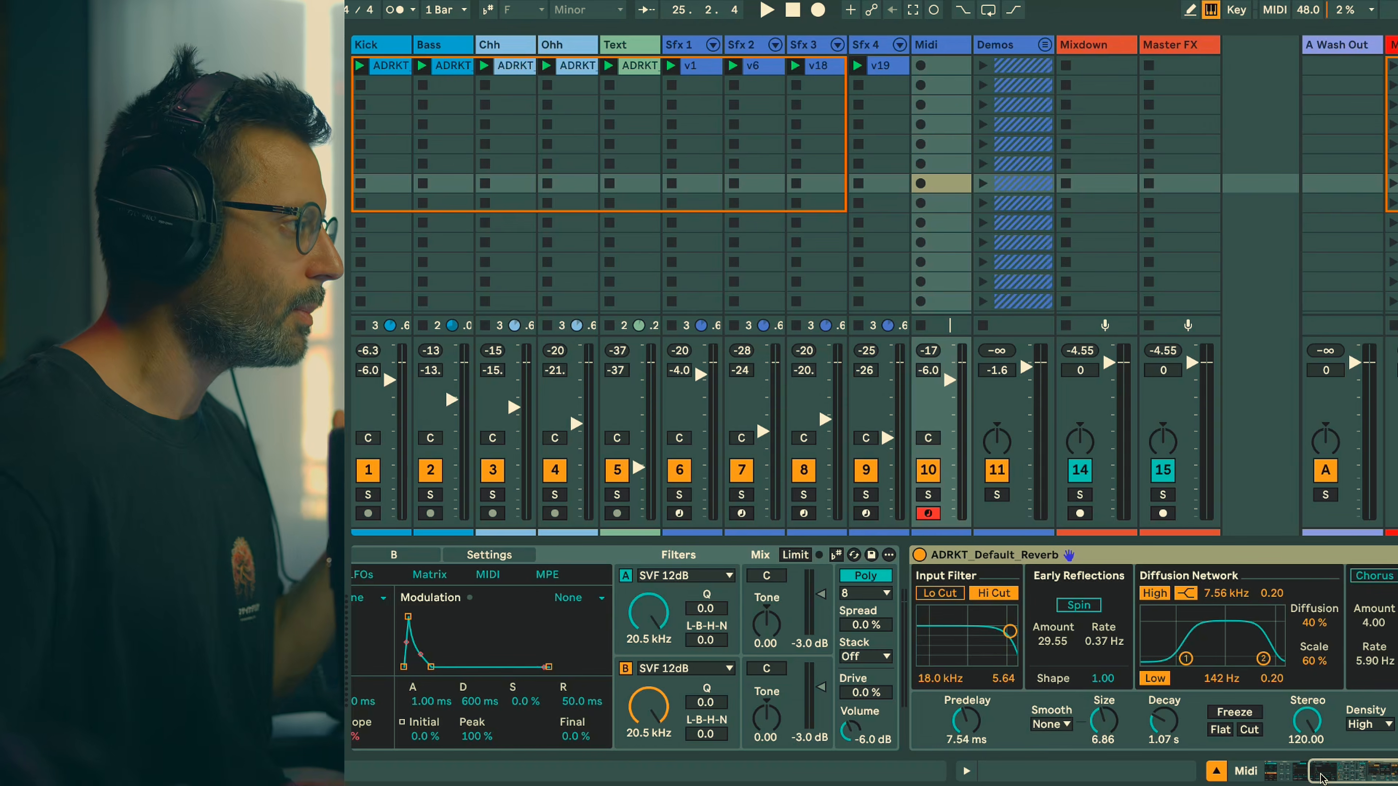
drag(1163, 720, 1163, 699)
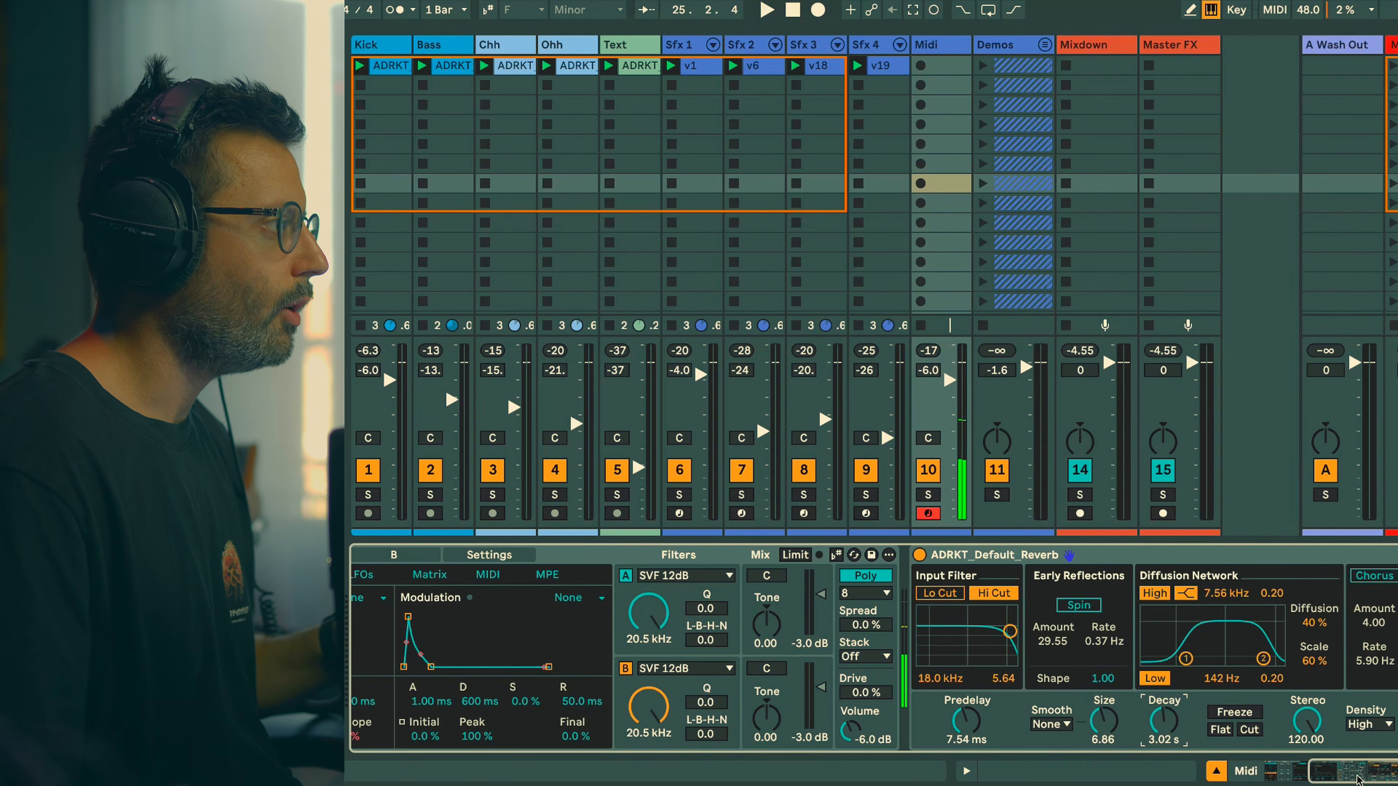
- Disable Meld's engine B and set engine A to Noise Loop with Rate 7.1 and Fade 75.4
click(364, 669)
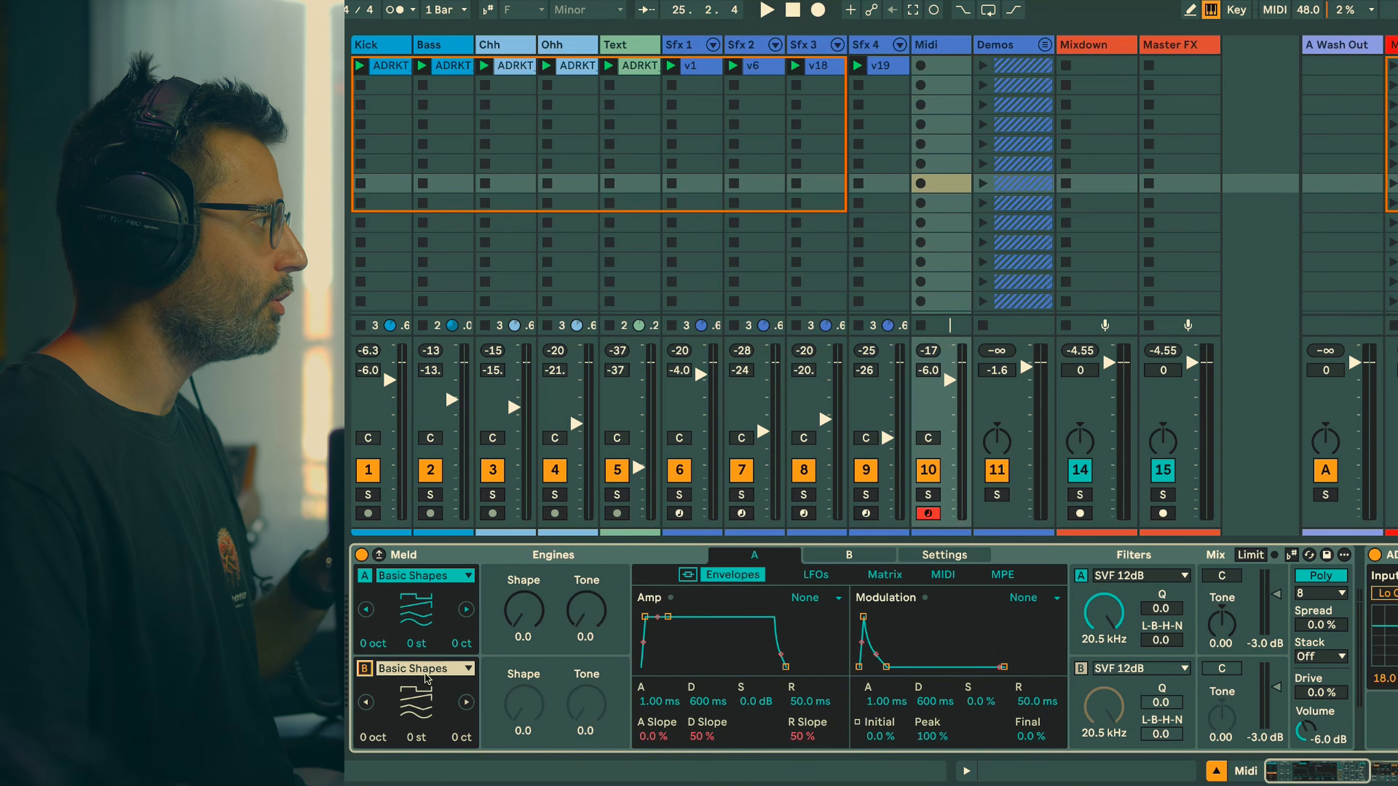
click(425, 577)
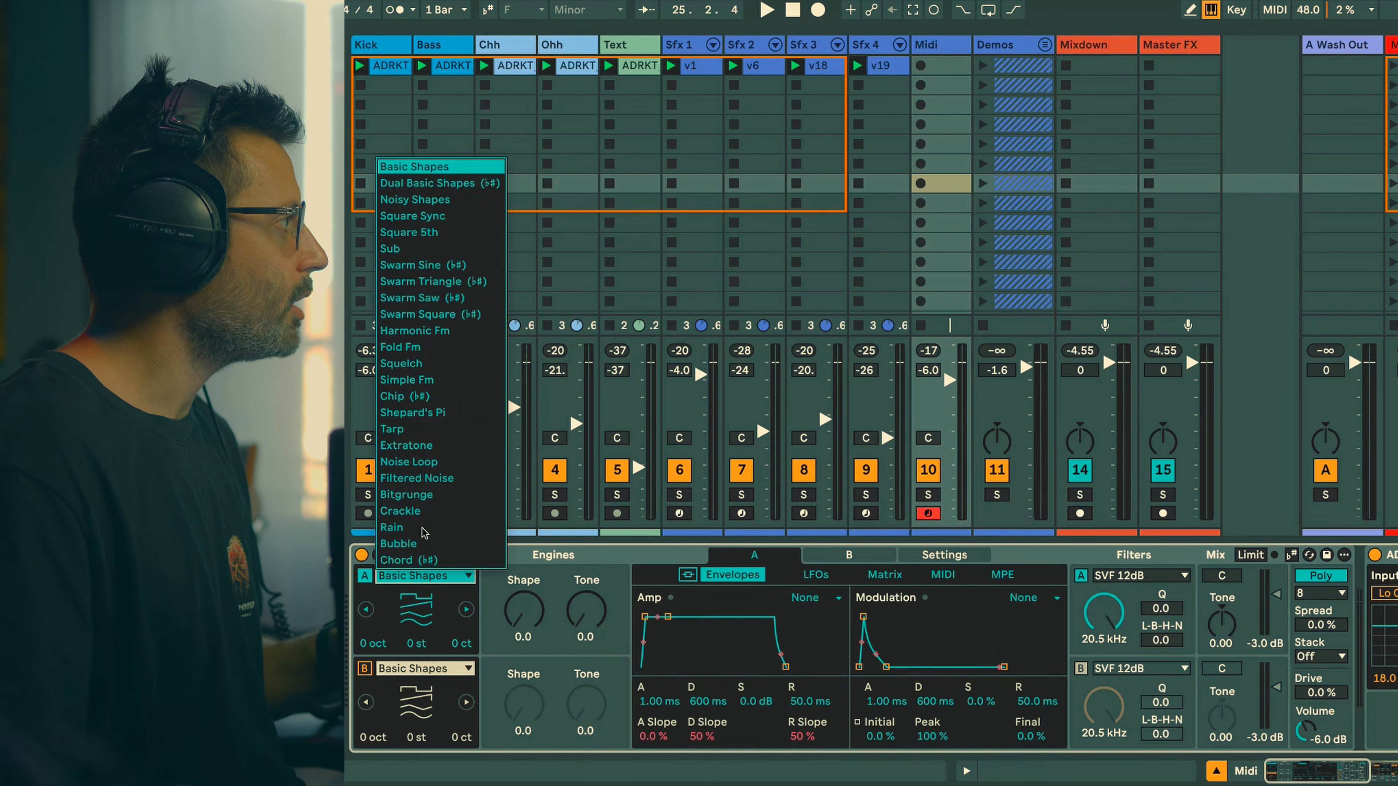
click(422, 460)
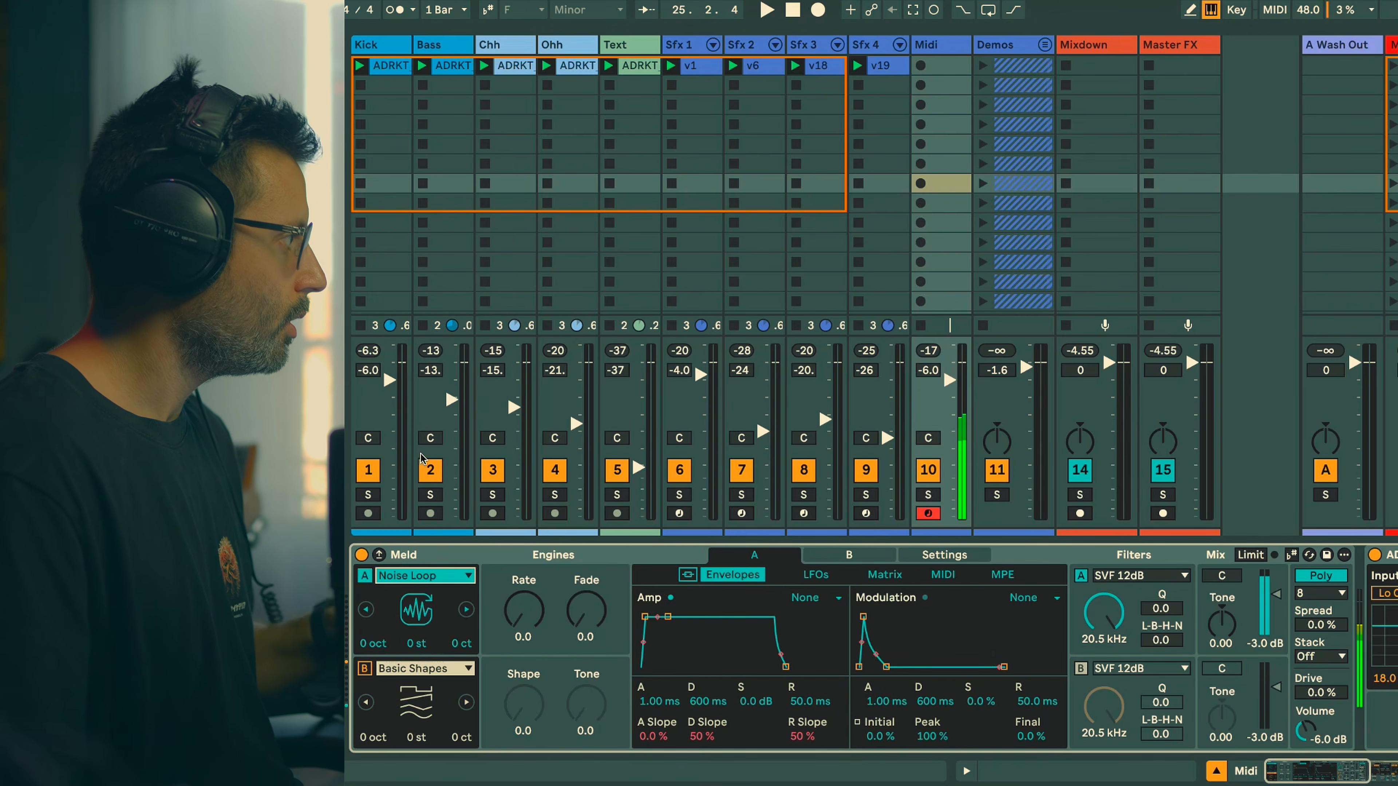
drag(526, 641, 526, 632)
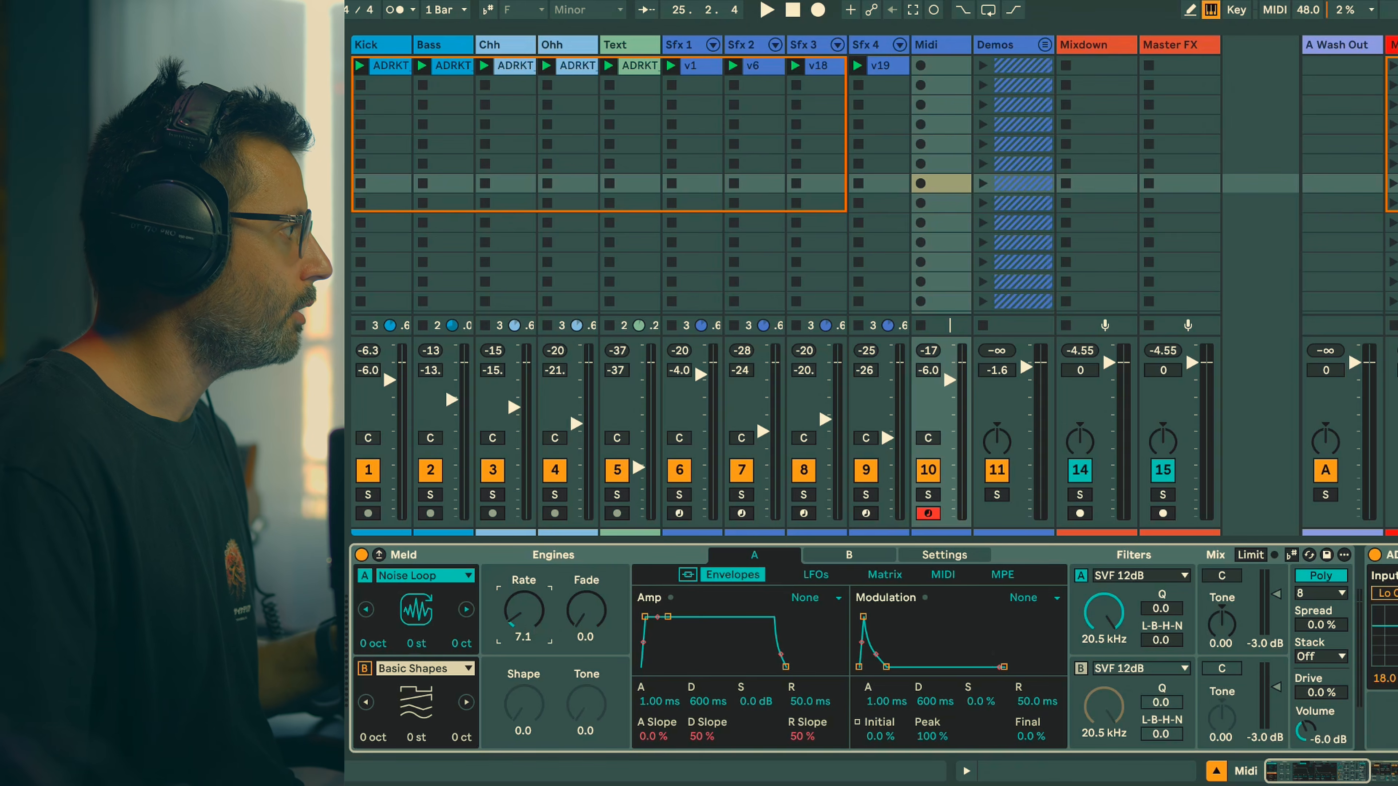
drag(582, 627, 582, 625)
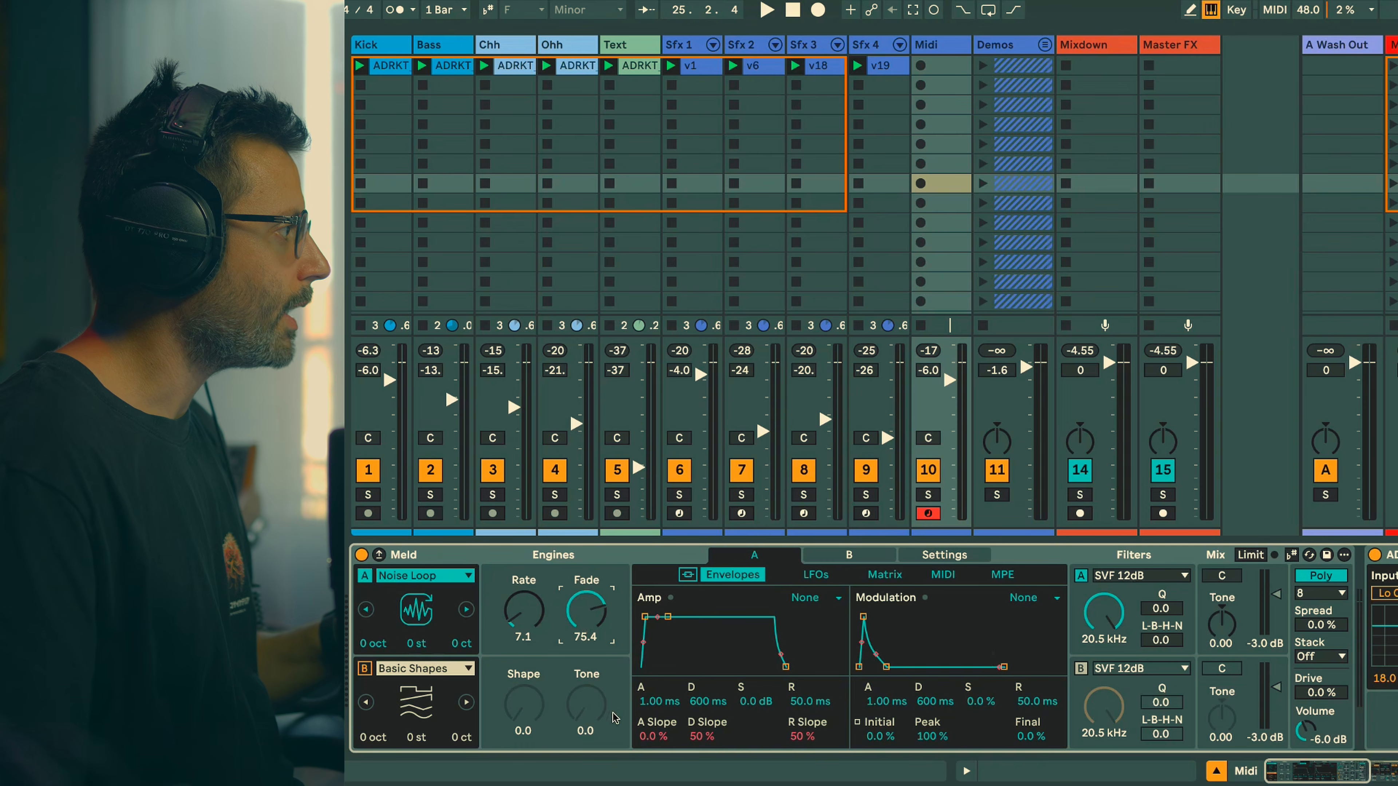
- Shape engine A's Amp envelope: attack 2.06 s, decay 2.20 s, sustain -∞ dB, release 1.27 s, A Slope -55%, D Slope 45%
drag(756, 702, 756, 777)
drag(663, 712, 663, 583)
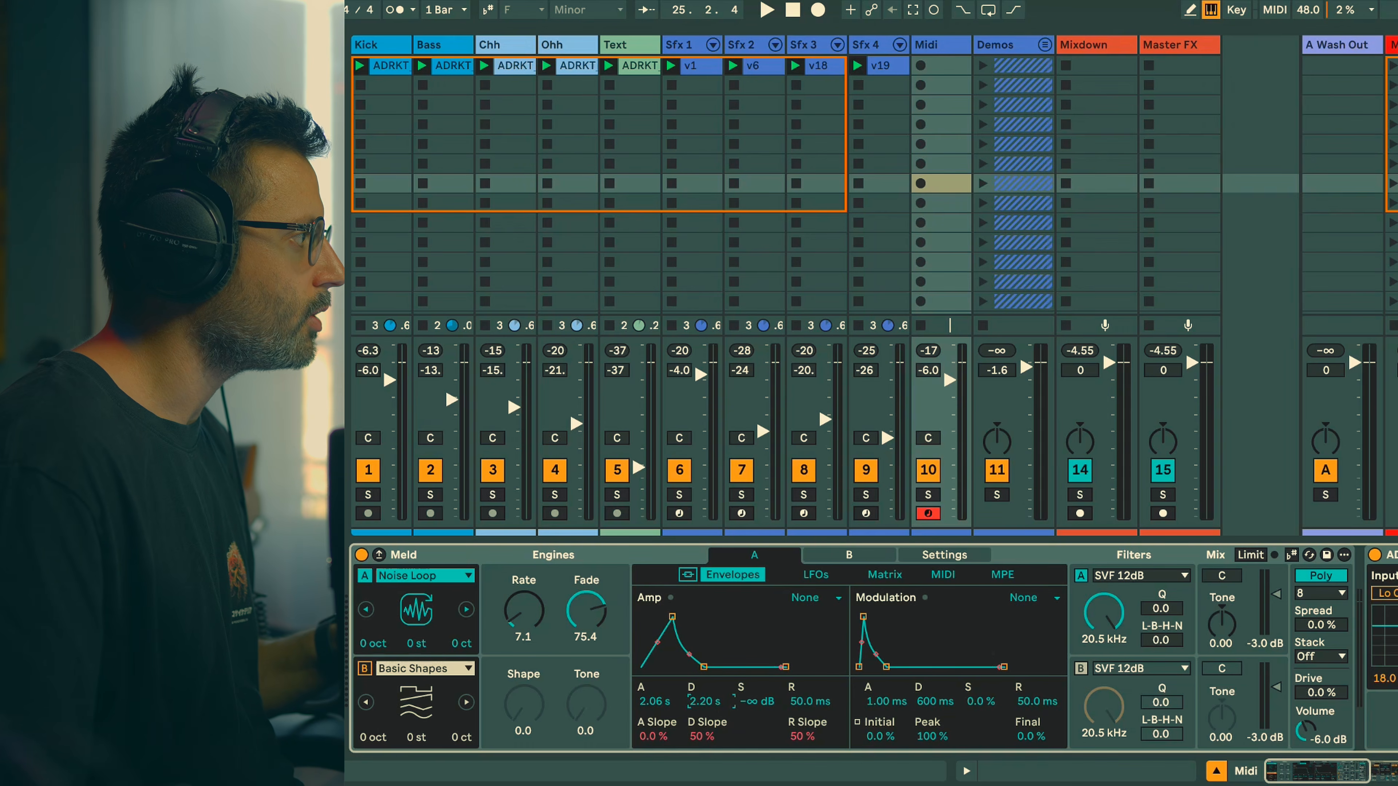
mouse_move(801, 707)
mouse_down()
mouse_move(801, 671)
mouse_move(802, 710)
mouse_up()
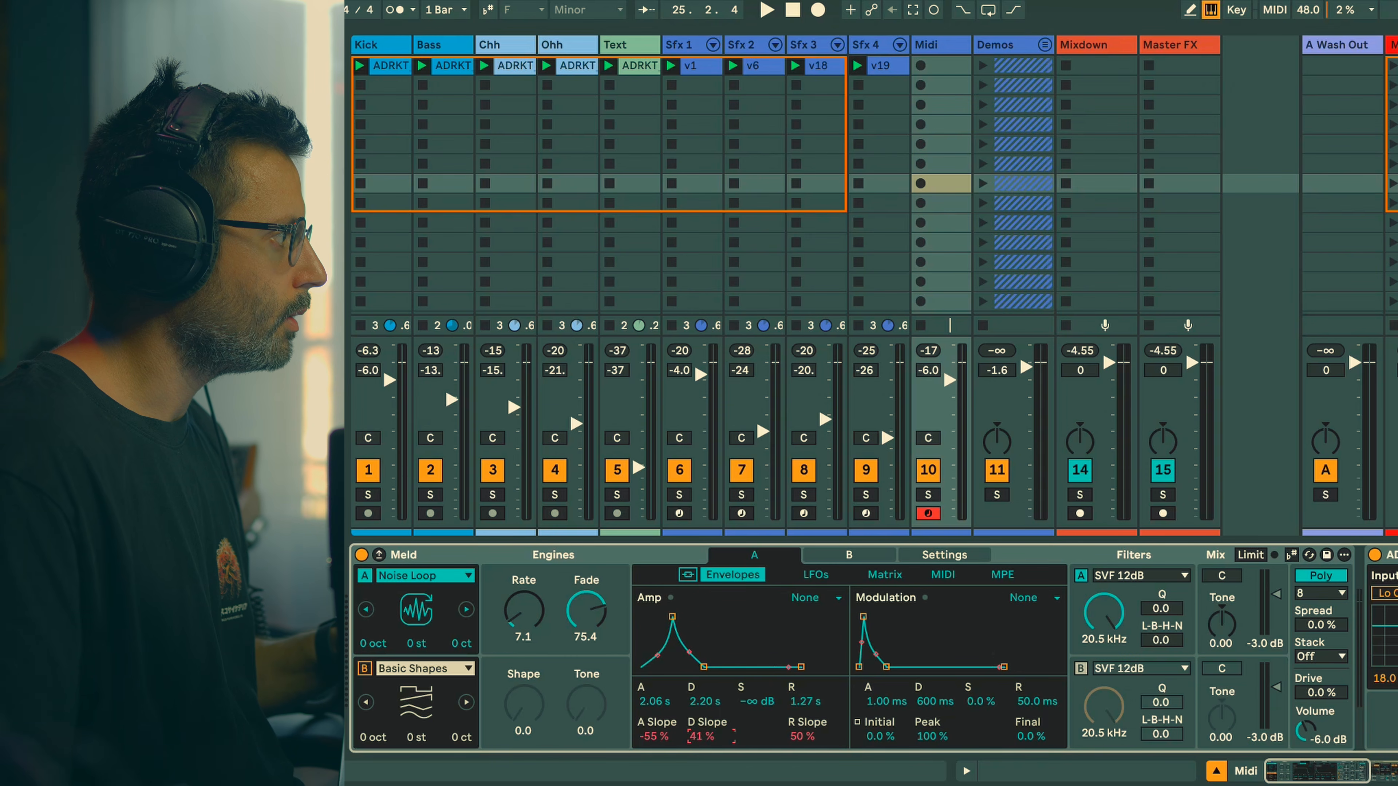
drag(709, 738, 709, 736)
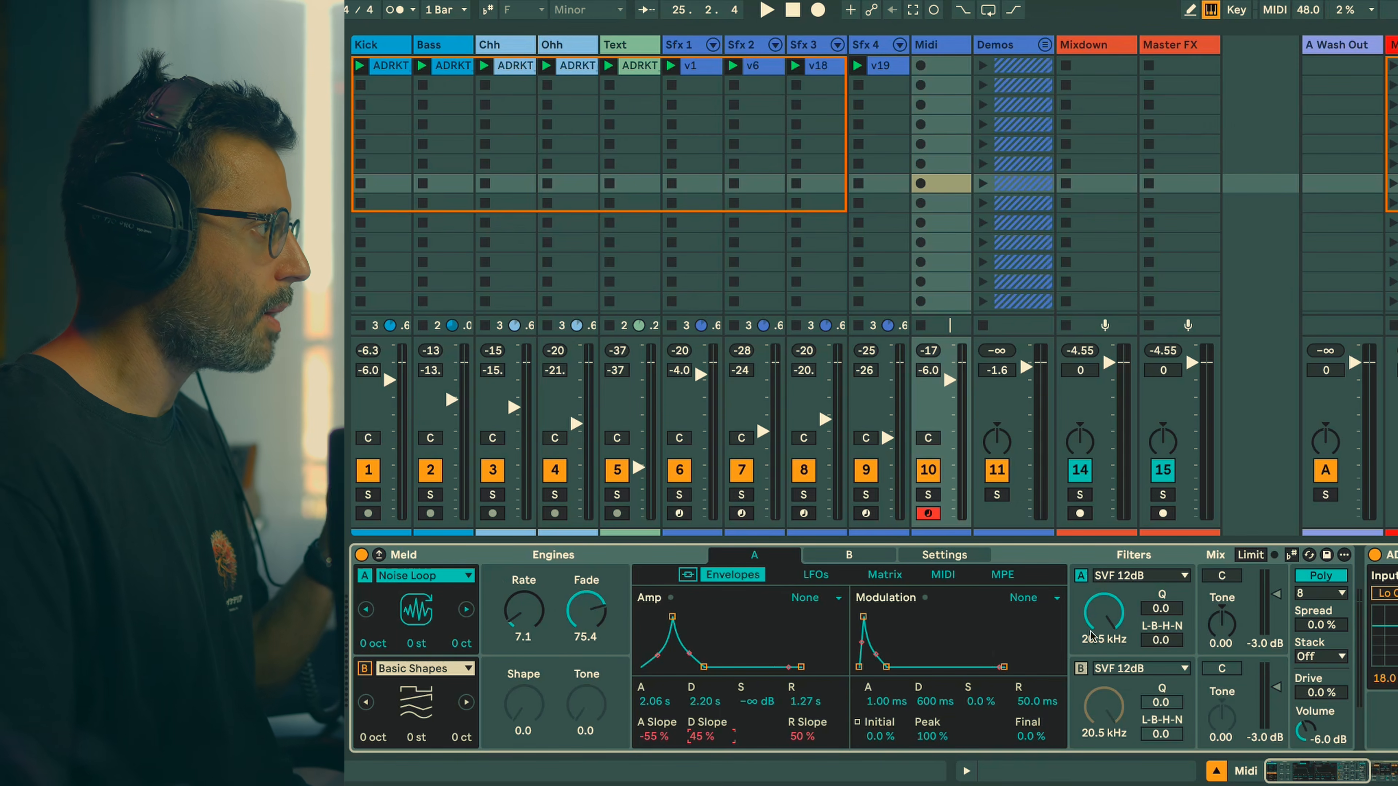
- In engine A's modulation matrix, assign A Env to Osc Macro 2 at 59 and to Filter Freq at 38
click(884, 574)
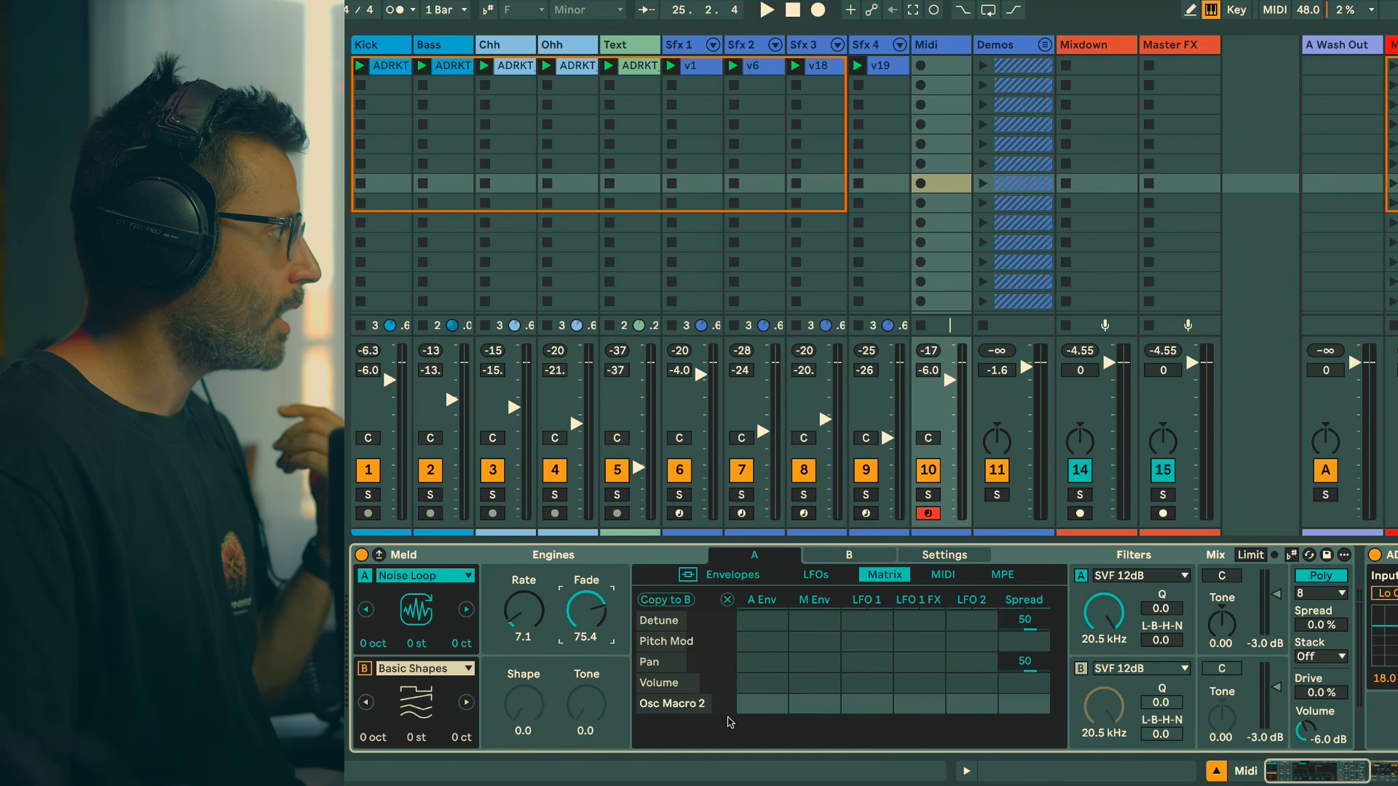
drag(763, 703, 762, 675)
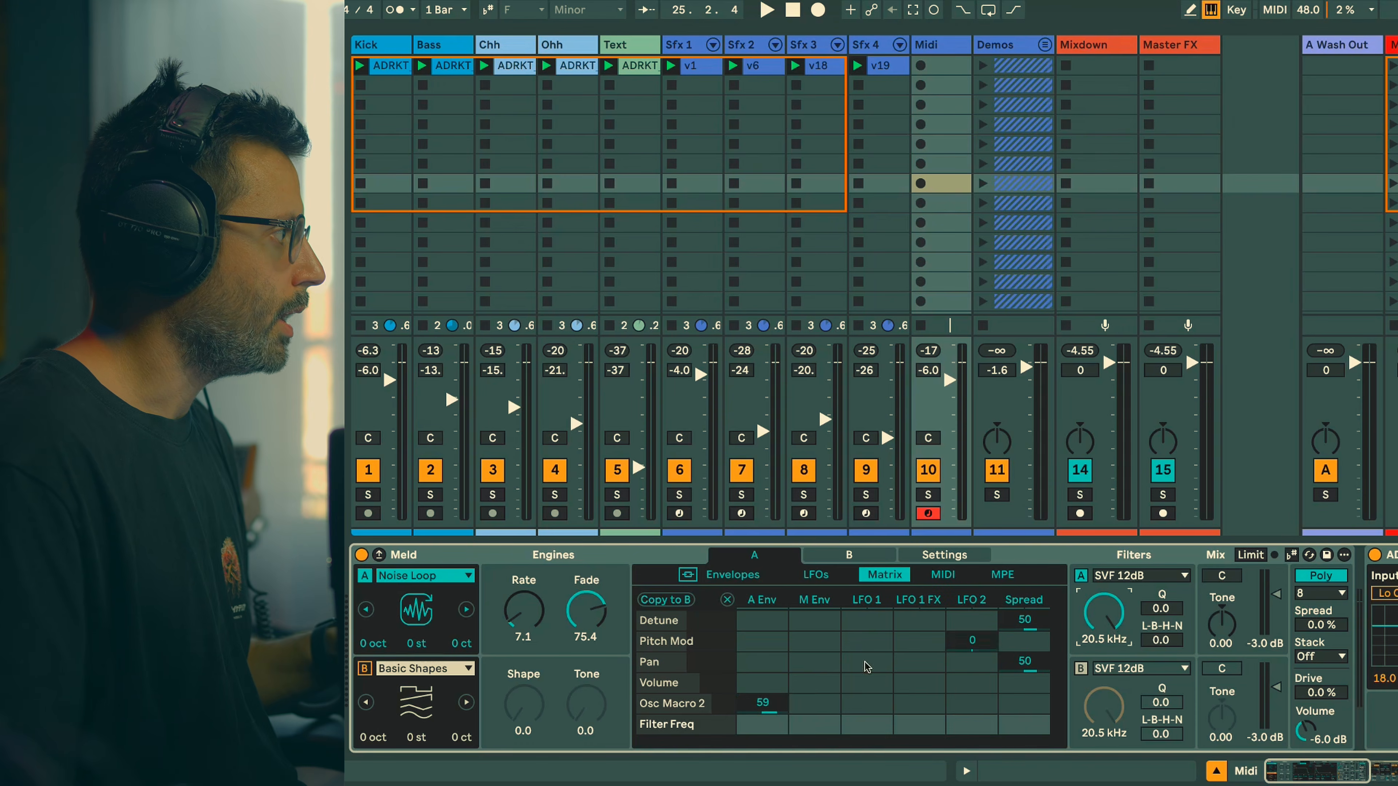
click(772, 729)
- Set engine A's SVF 12dB filter to 251 Hz, with Q 43.0 and L-B-H-N 26.6
drag(1104, 612, 1104, 650)
drag(1160, 608, 1160, 599)
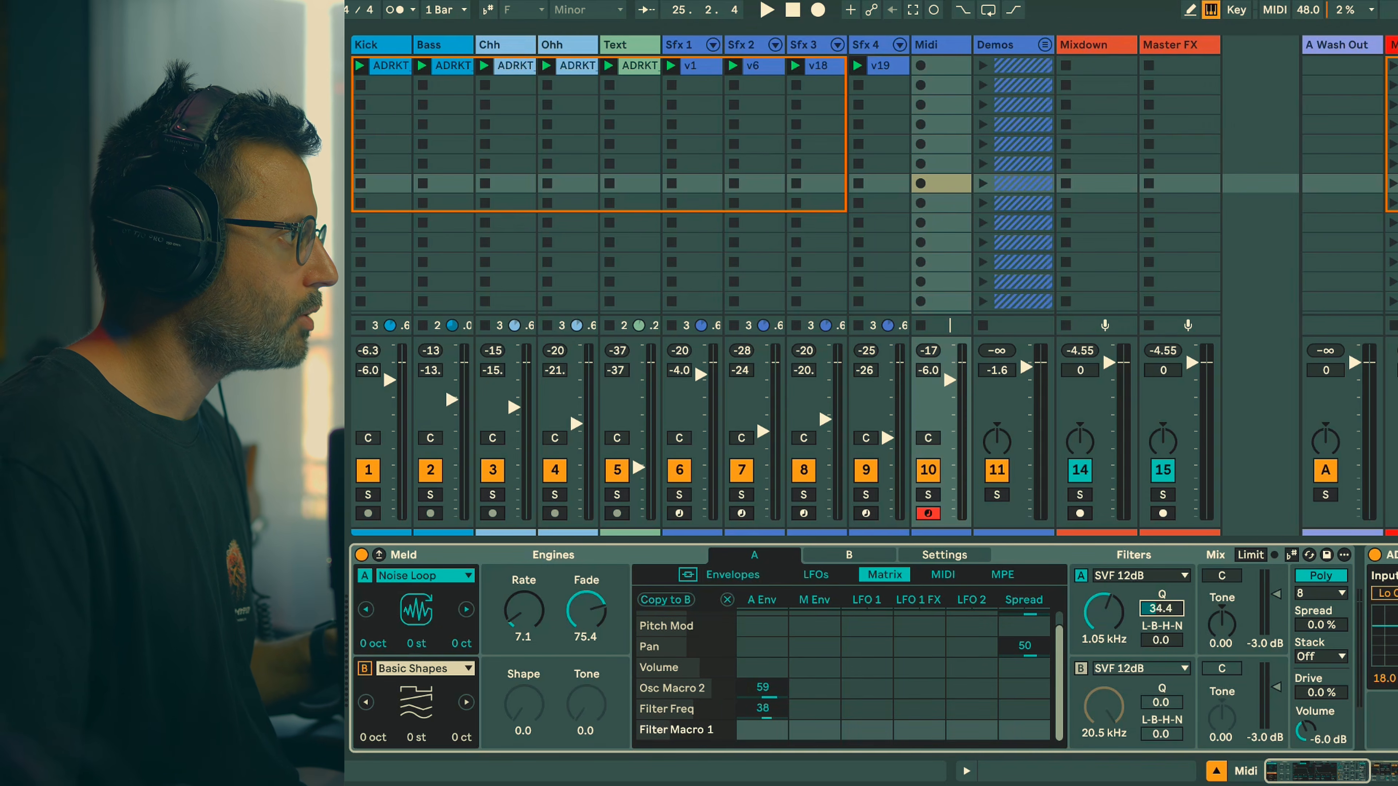
drag(1160, 608, 1160, 602)
drag(1161, 639, 1161, 619)
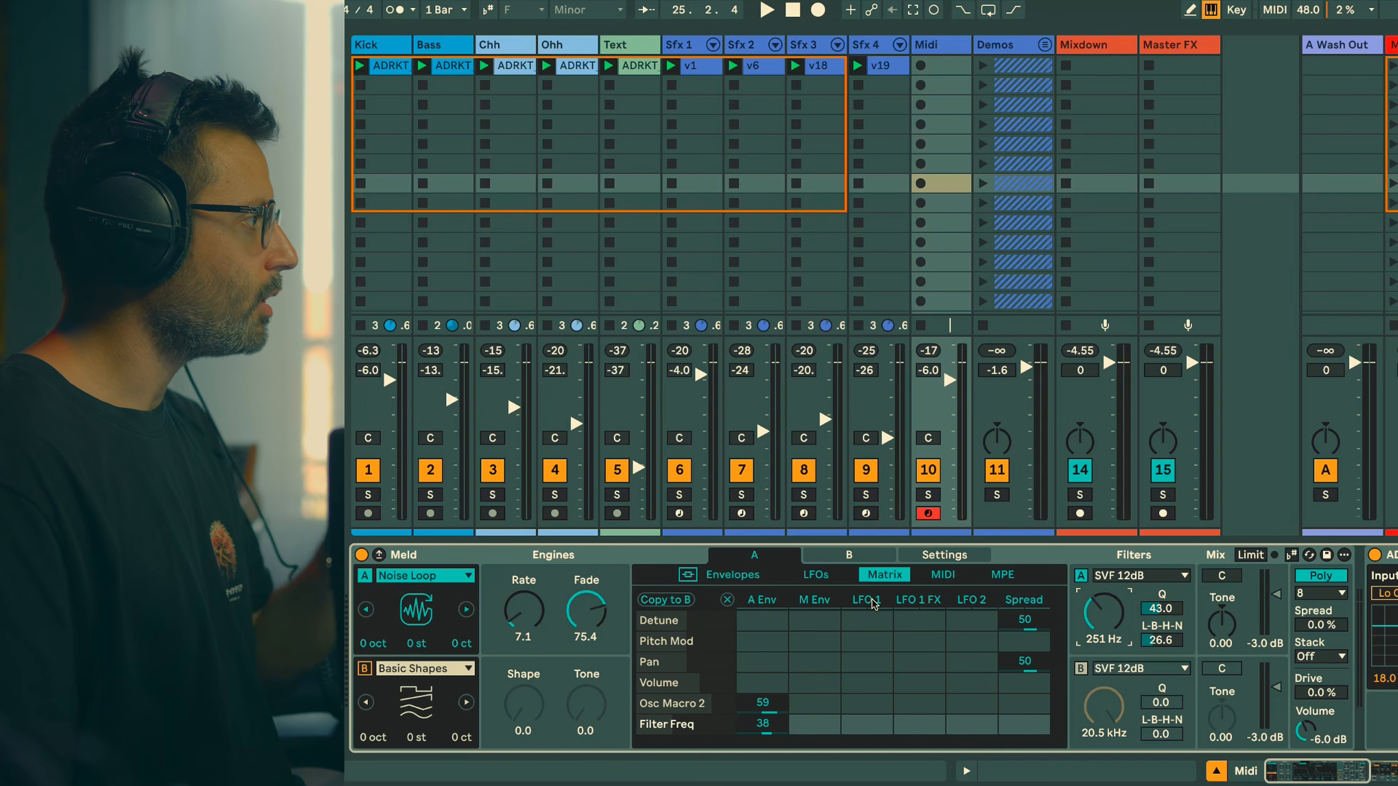
- Modulate Pitch Mod with LFO 1 FX at 12 and set the FX1 Attenuator's Scale to 61.9
click(921, 638)
text(12)
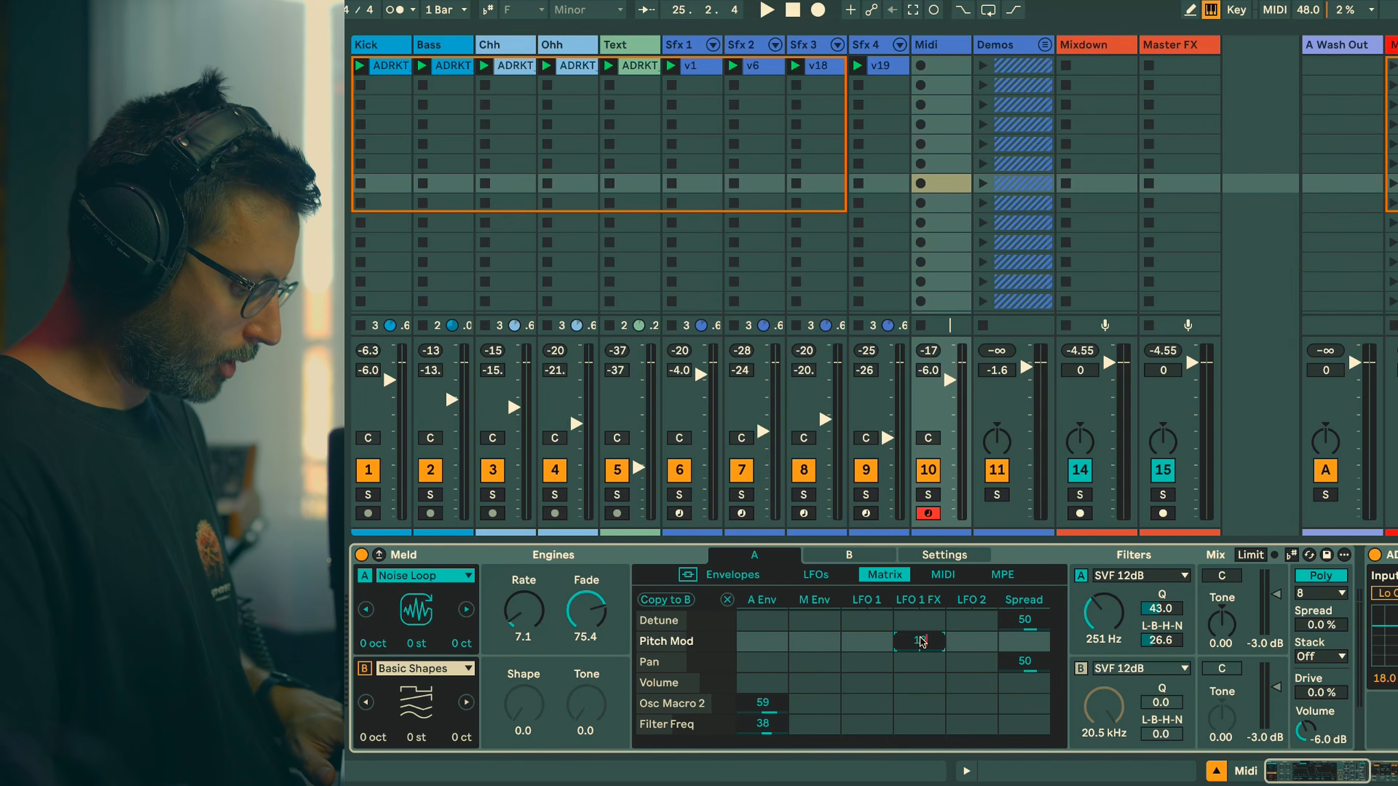
click(916, 603)
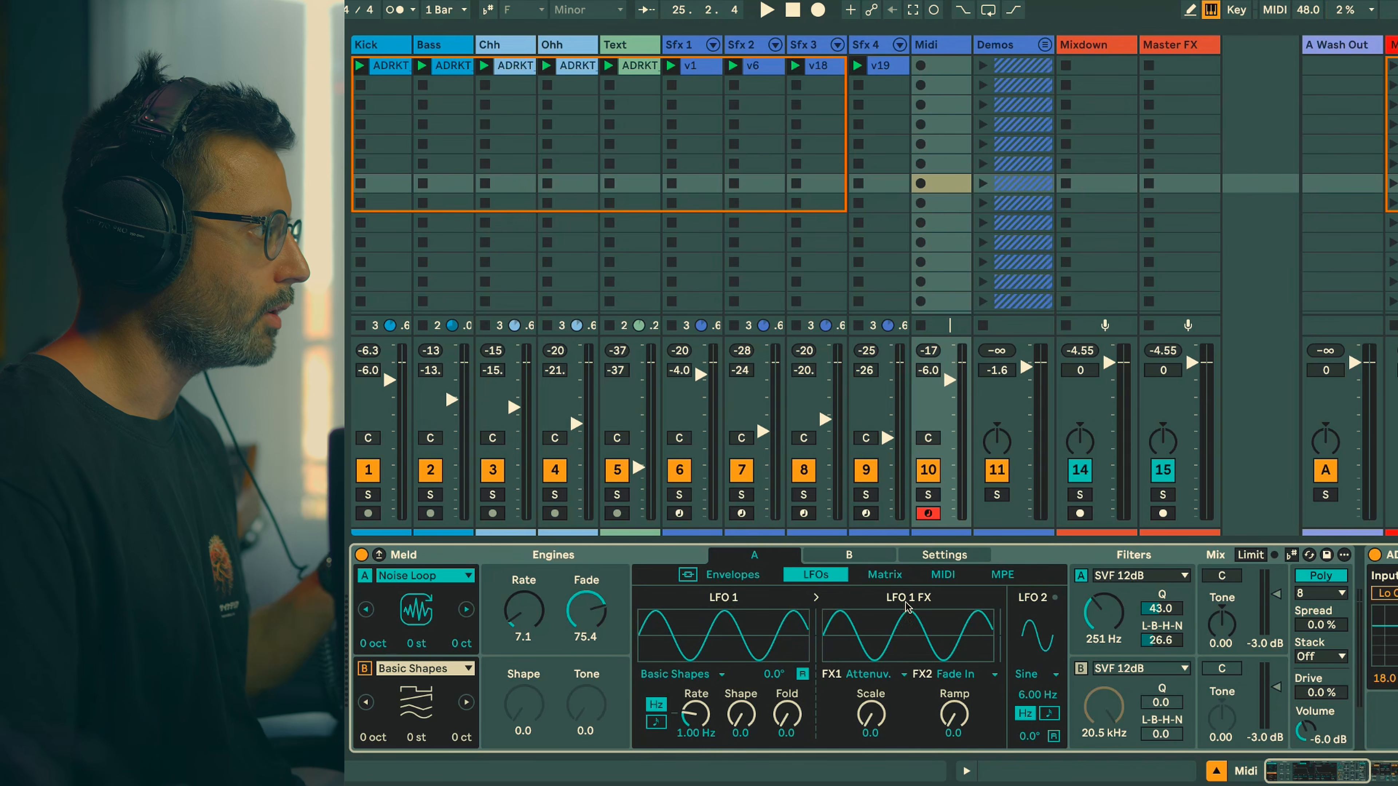
drag(871, 714, 870, 659)
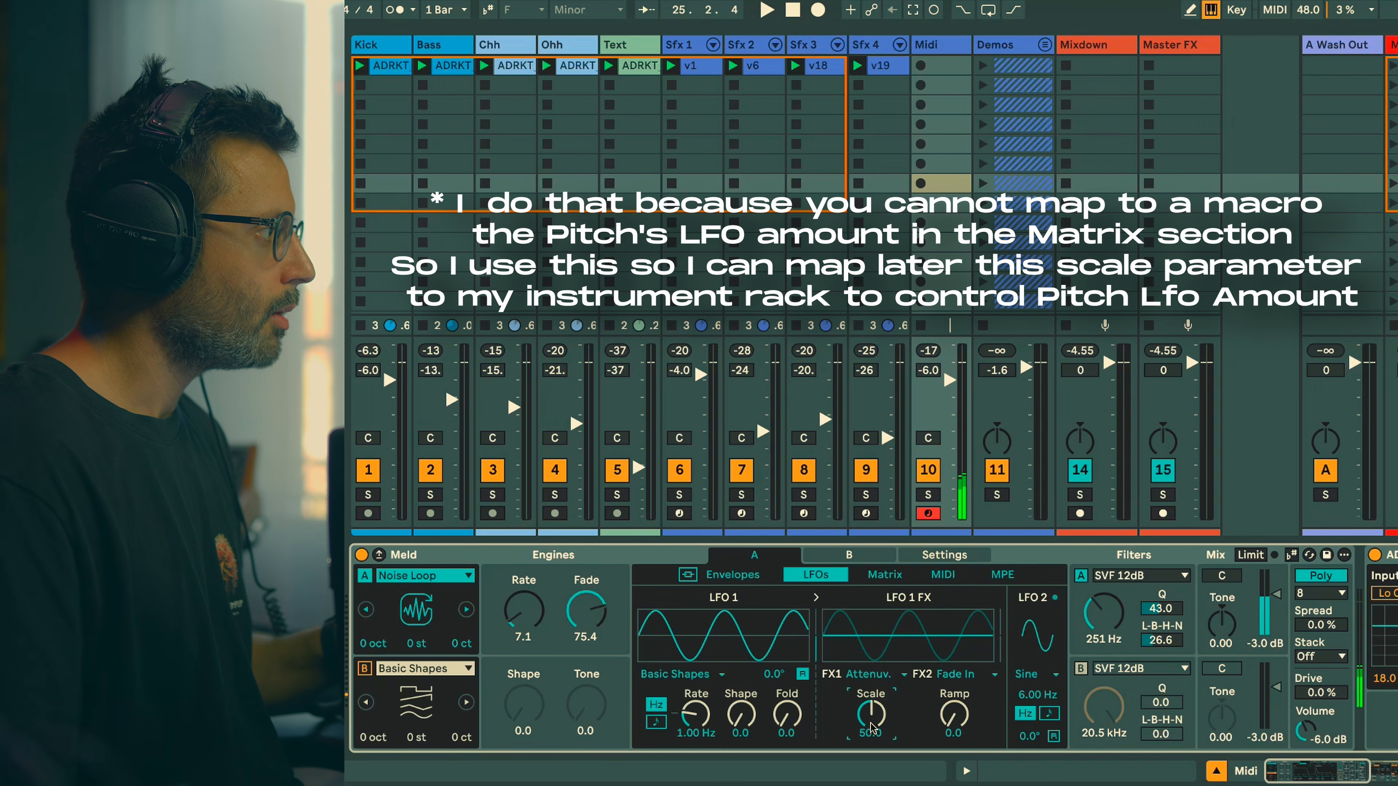
drag(871, 723, 871, 667)
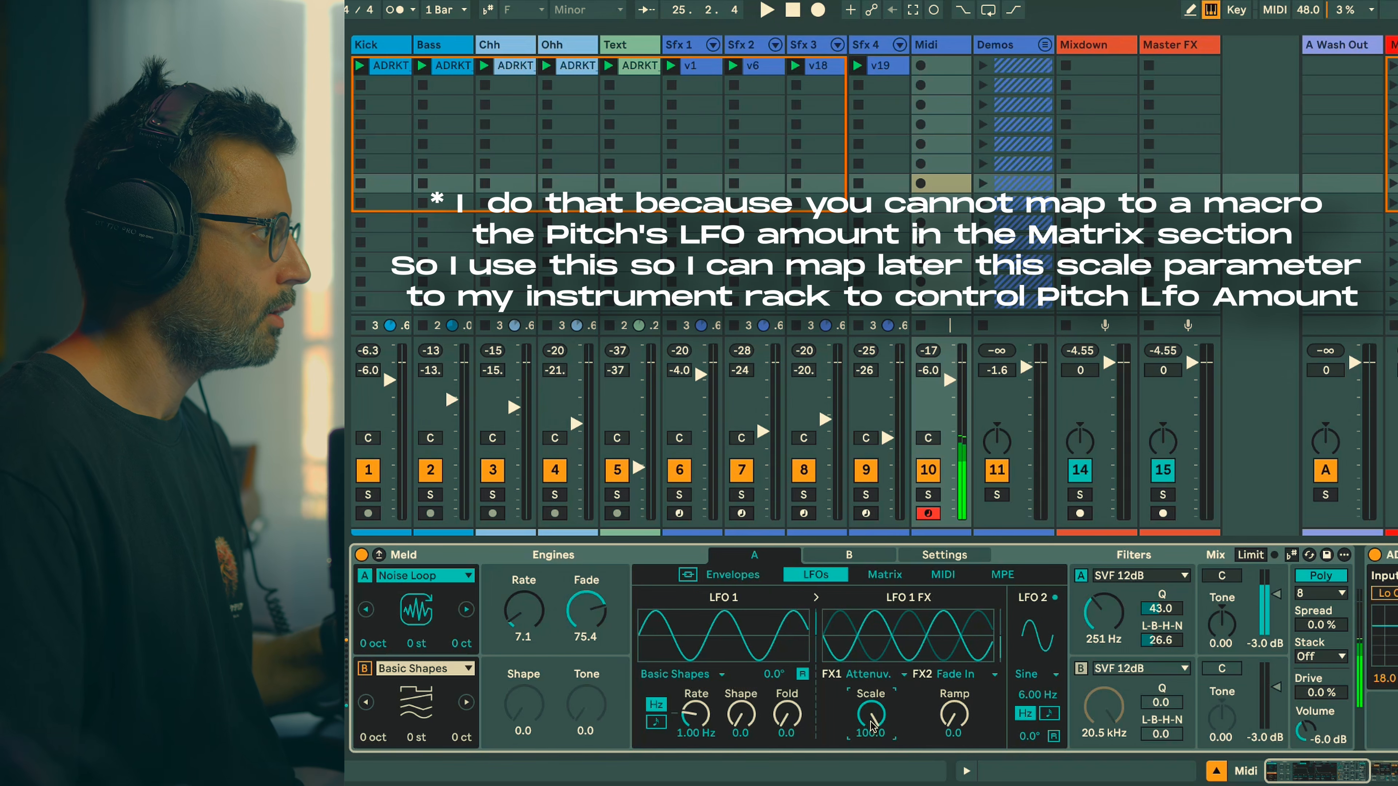
drag(870, 722, 871, 774)
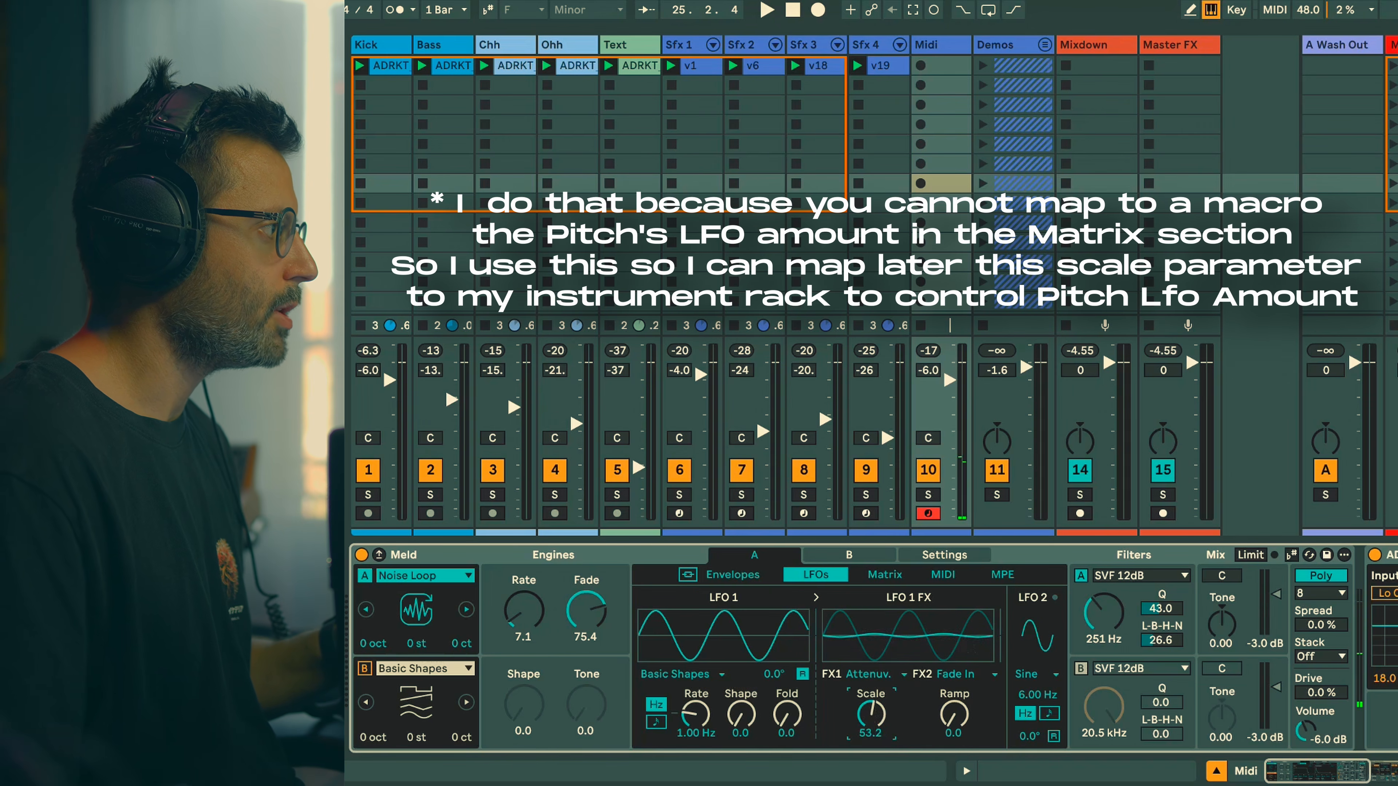
drag(871, 722, 871, 710)
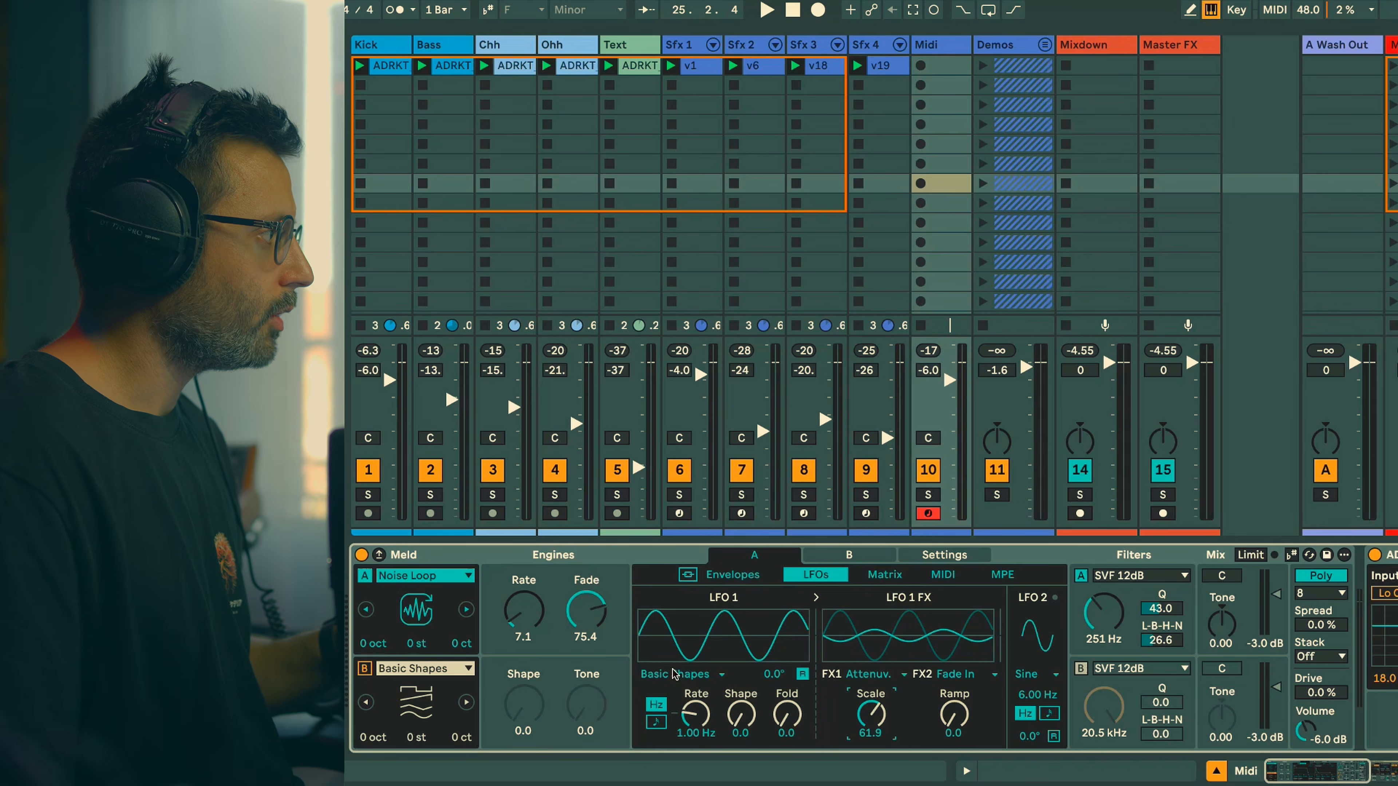
- Sync LFO 1 to tempo with Rate 6 and Shape 44.4, and reduce the FX1 Scale to 56.3
click(656, 722)
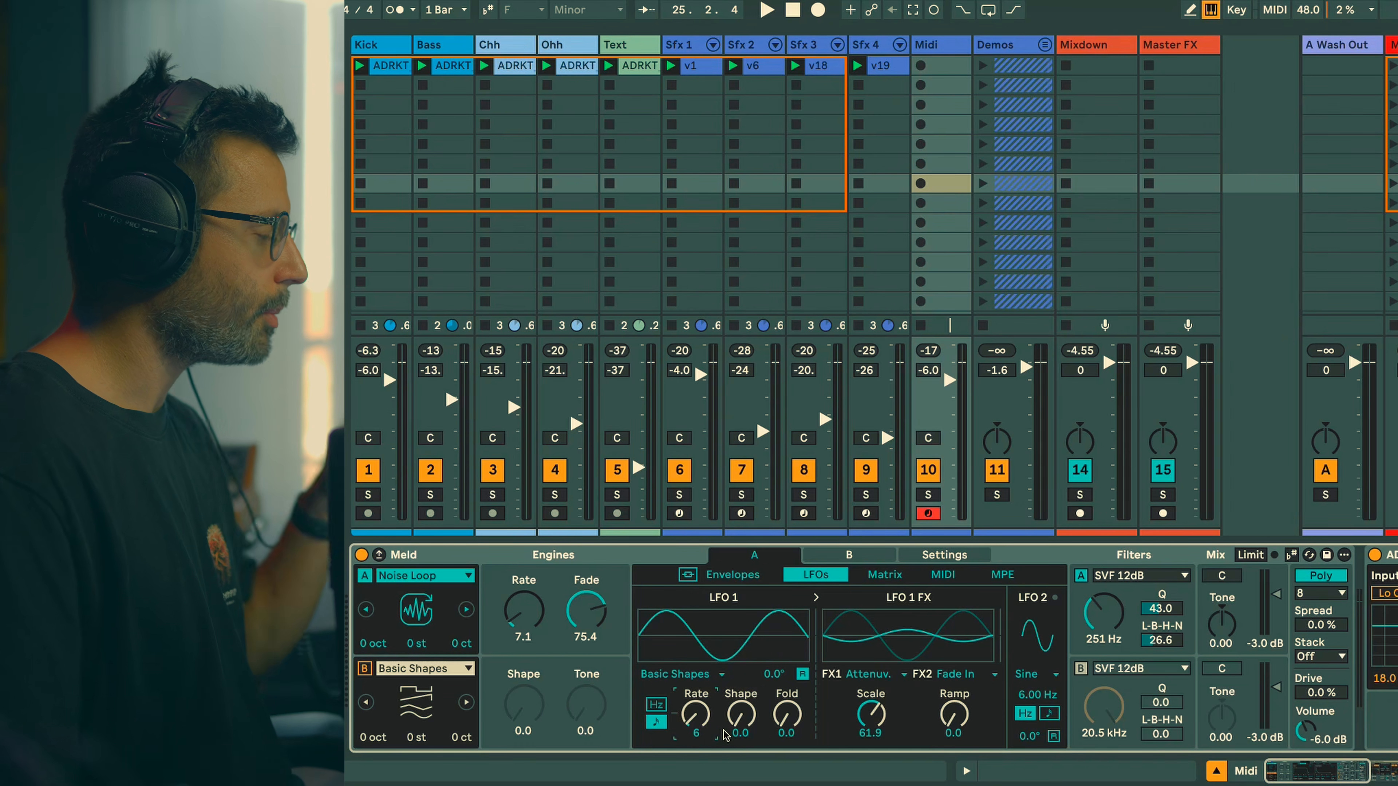
drag(737, 728, 737, 695)
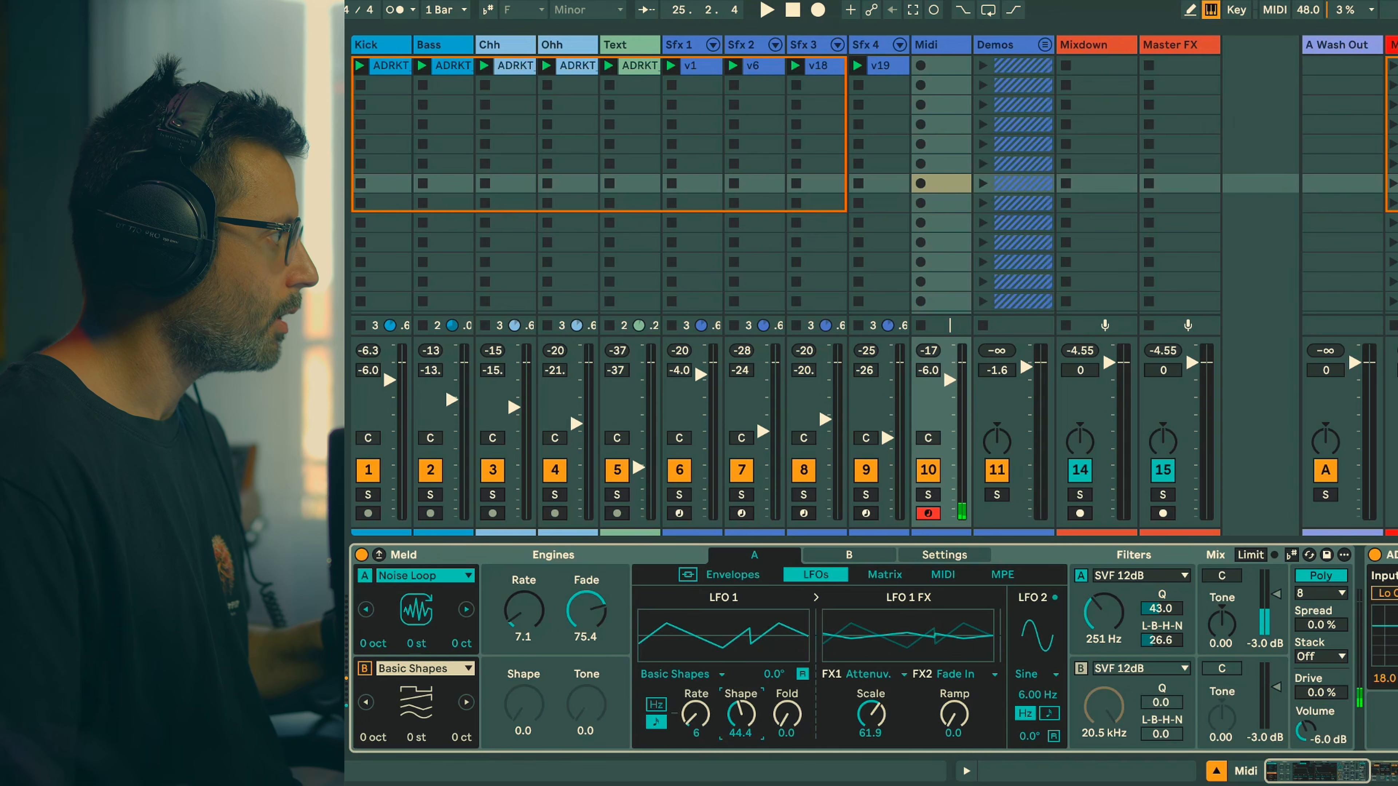
mouse_move(784, 729)
mouse_down()
mouse_move(784, 690)
mouse_move(786, 730)
mouse_up()
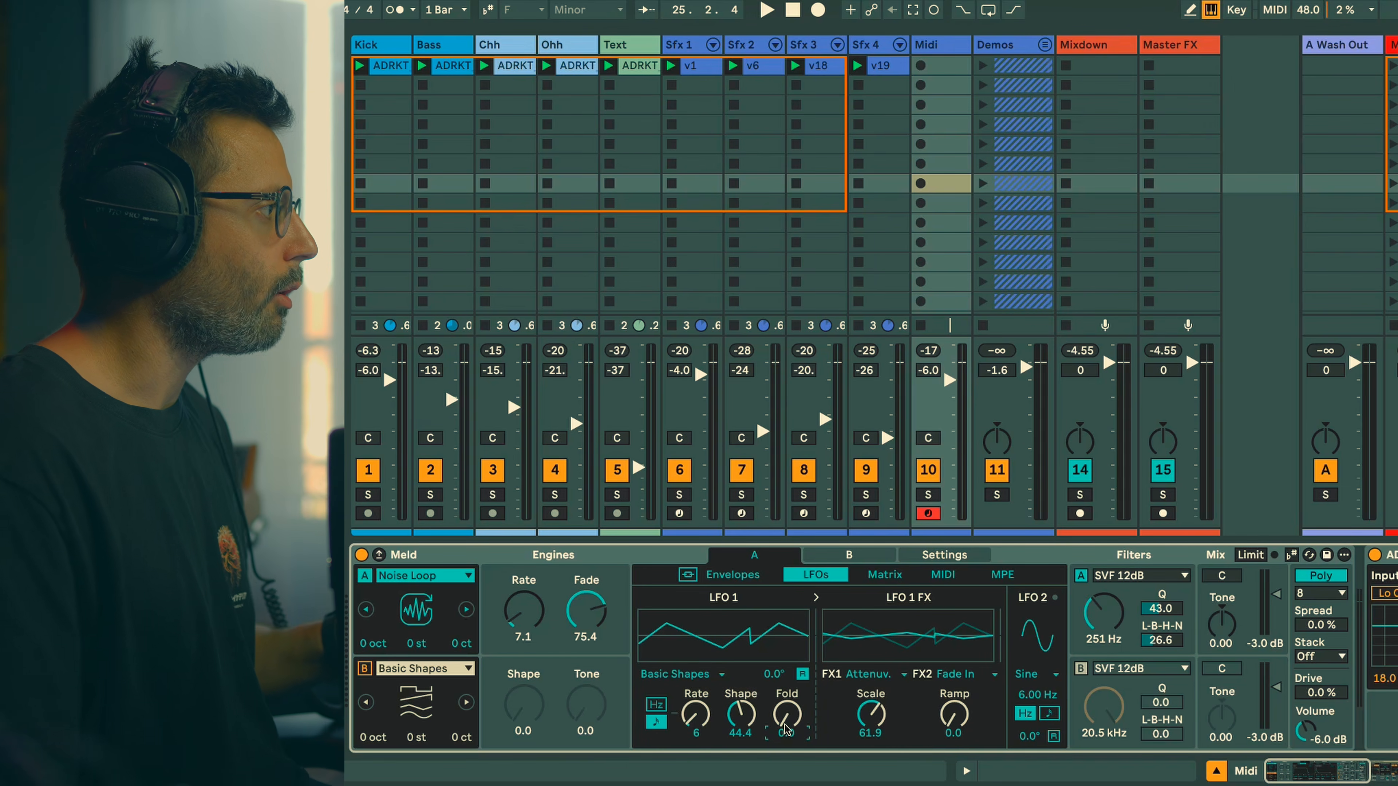
drag(871, 714, 871, 717)
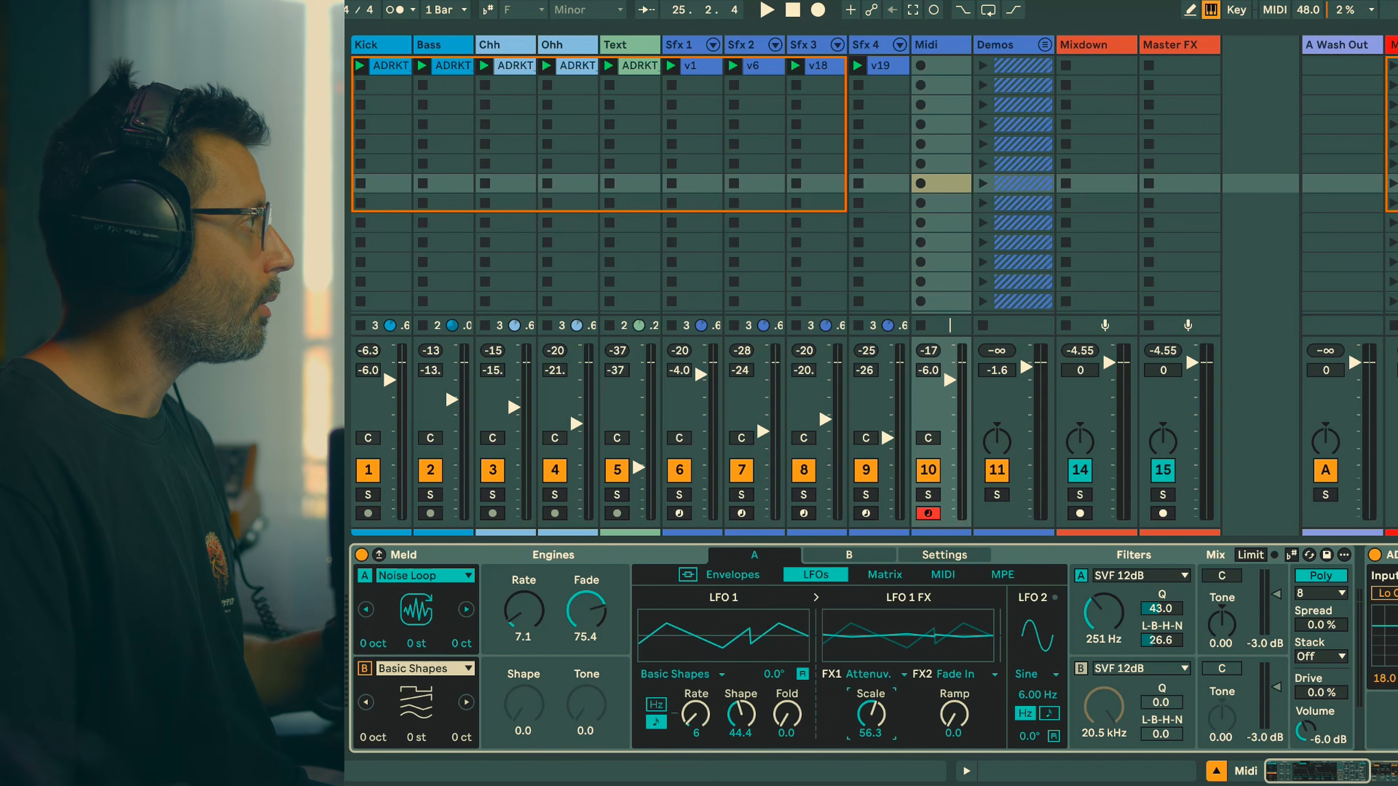
- Add a Saturator after Meld using Medium Curve, with Drive 2.9 dB and Output -2.0 dB
drag(347, 245, 1367, 661)
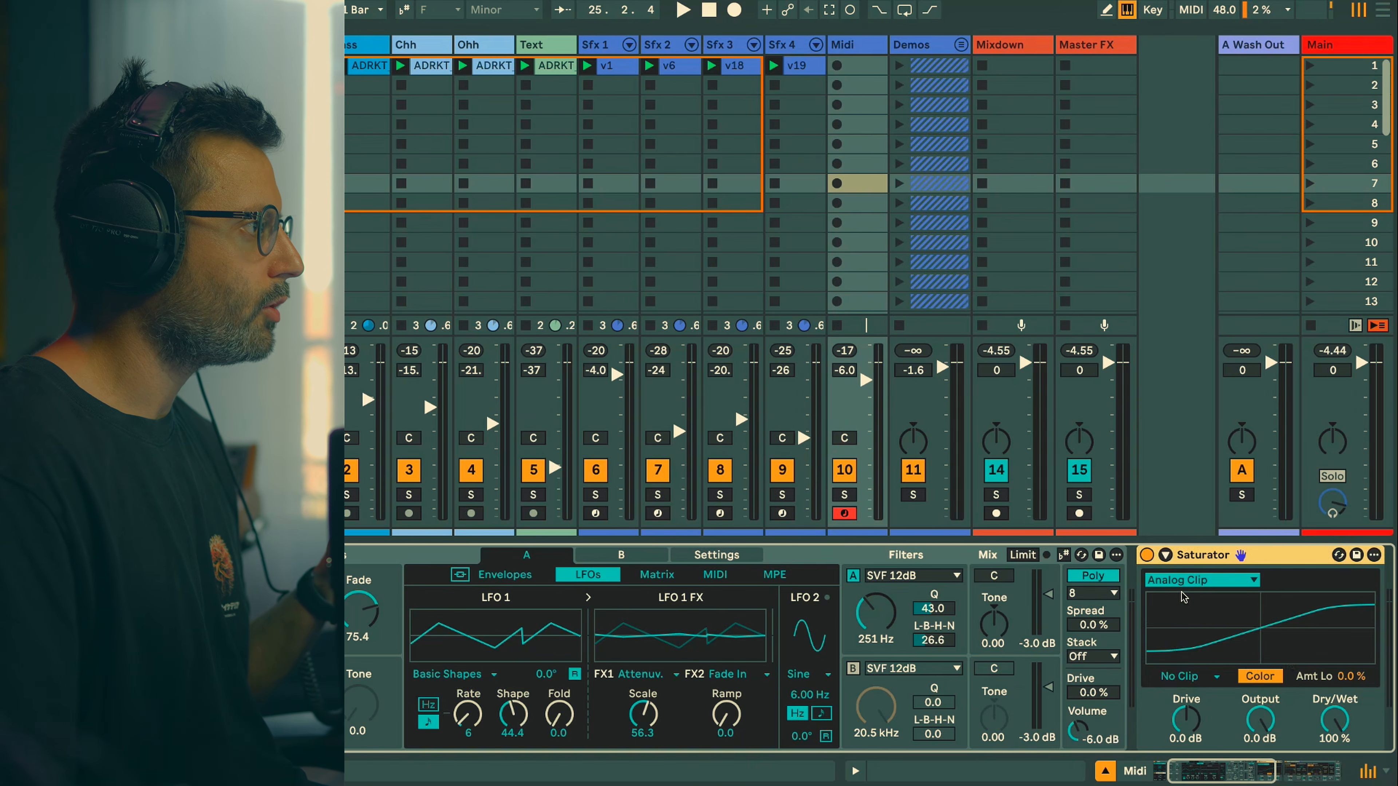
click(1183, 580)
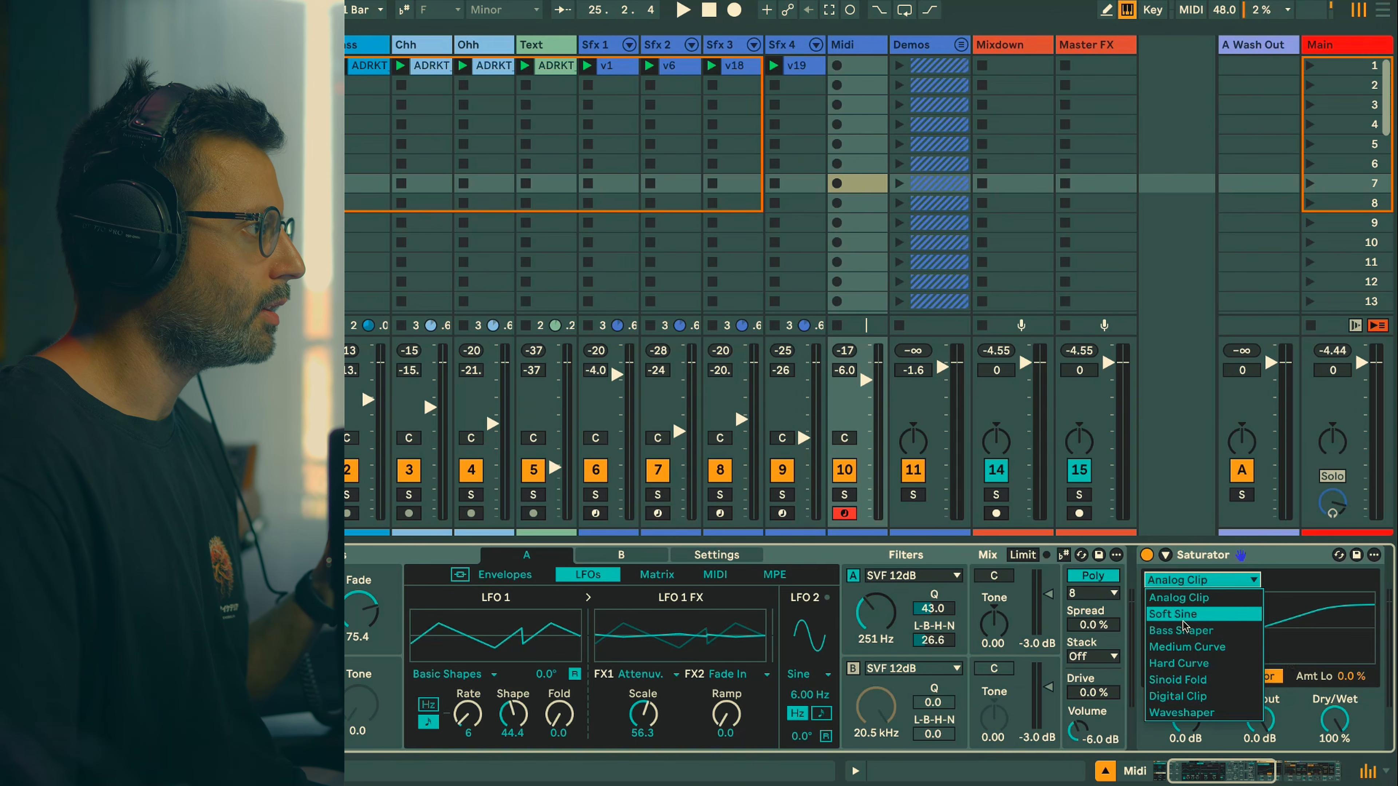
click(1186, 649)
drag(1186, 713, 1186, 696)
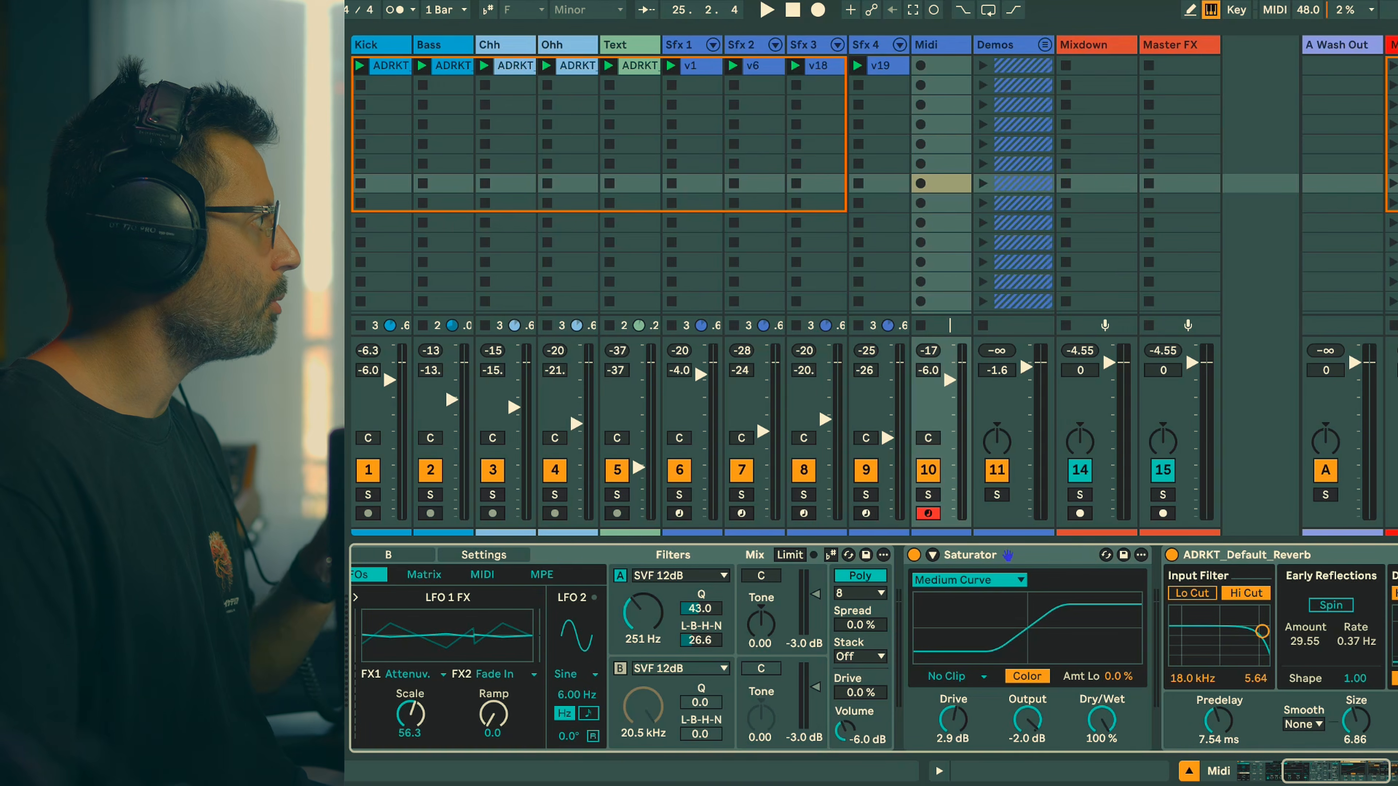
- Add an Auto Pan after the Saturator with Amount 67.2%, tempo-synced Rate 3 and Shape 32.5%
drag(348, 233, 1124, 624)
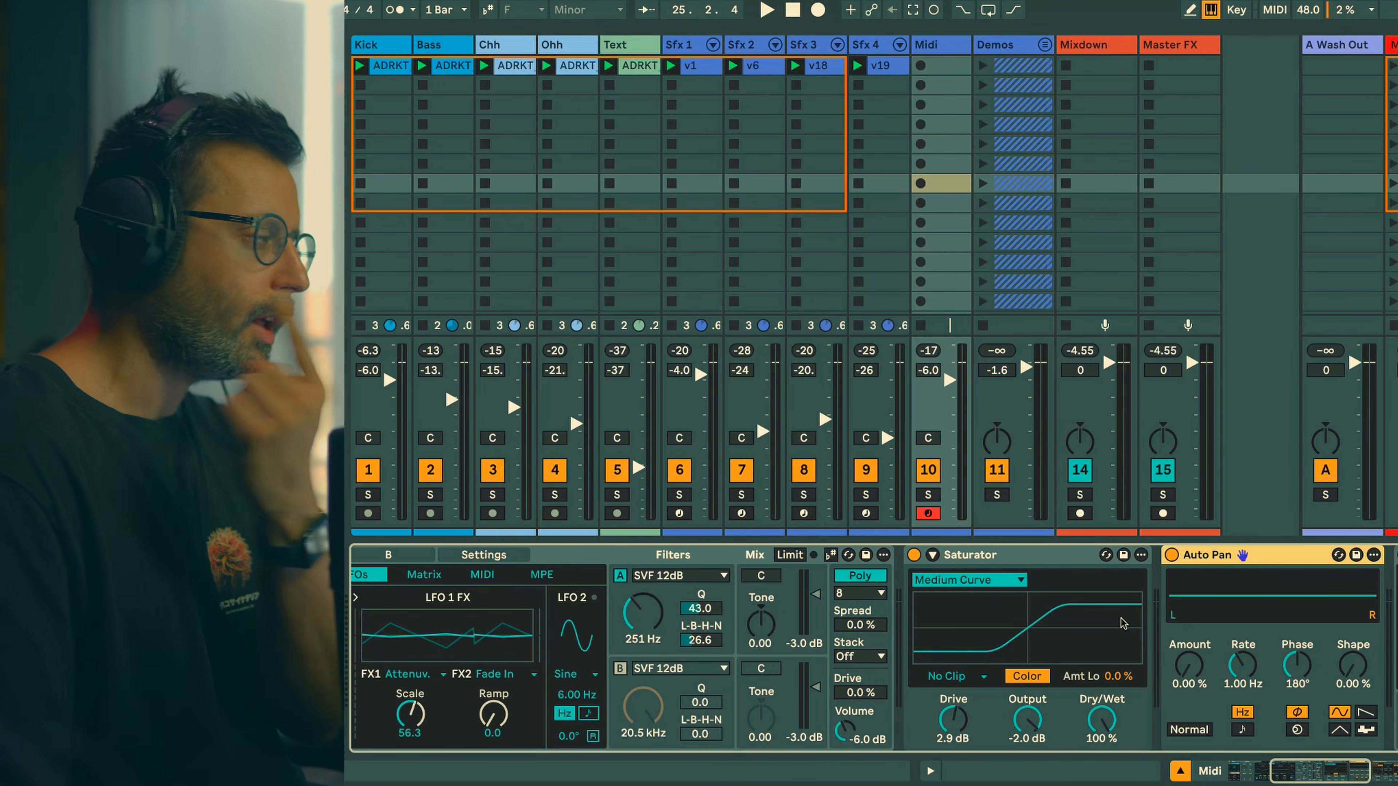
drag(1189, 665, 1189, 642)
click(1242, 730)
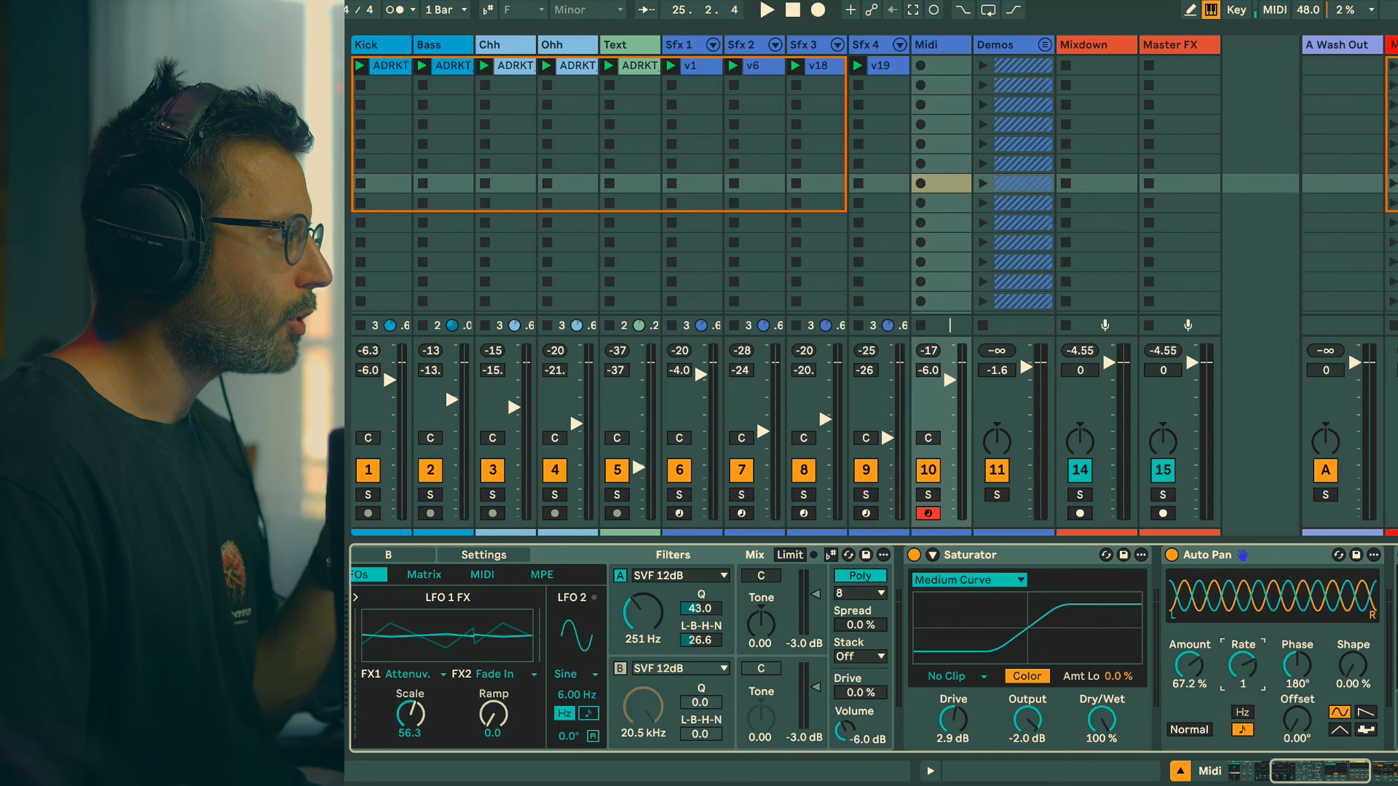
drag(1242, 665, 1241, 679)
drag(1352, 665, 1352, 650)
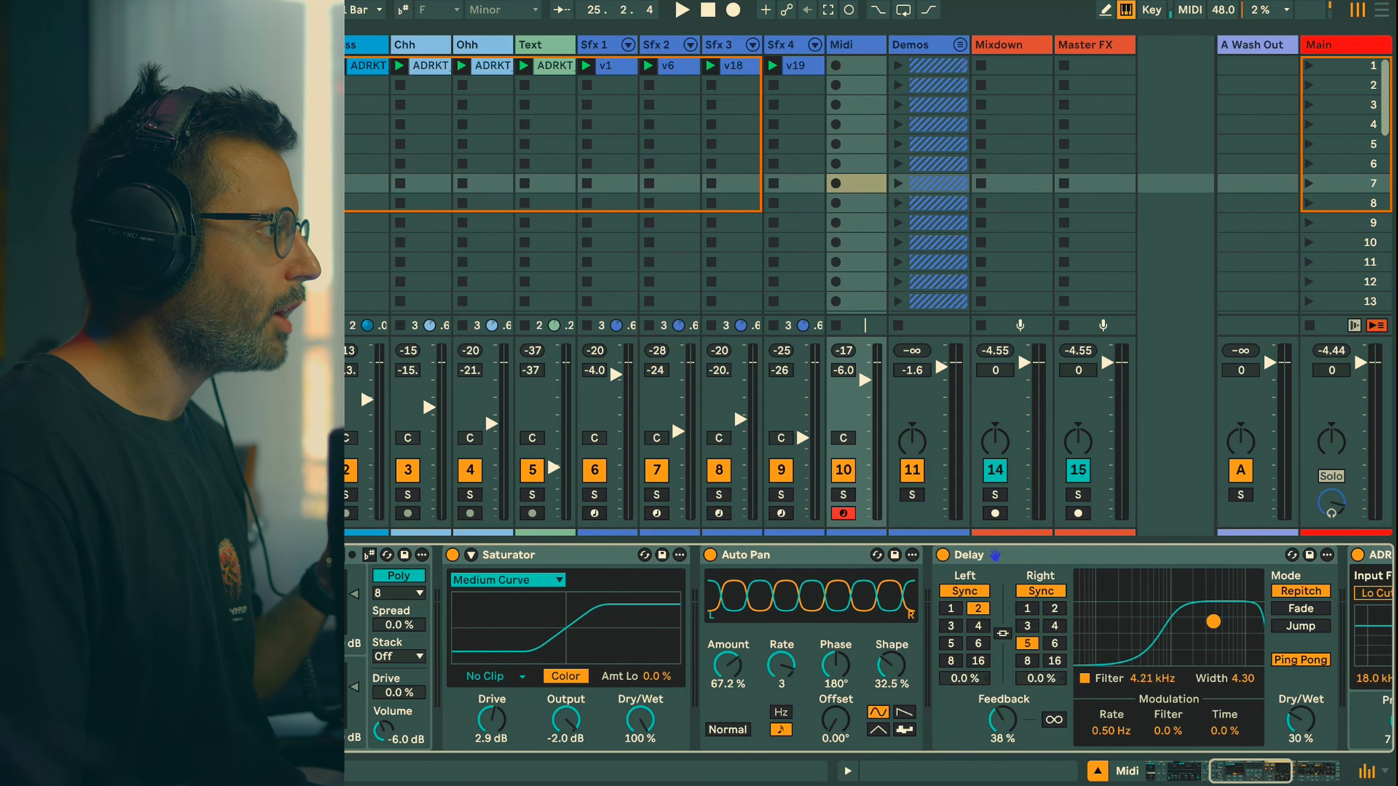
- Set the Delay's Filter to 7.26 kHz with Width 4.53, switch off Ping Pong and set Feedback to 29%
drag(1213, 621, 1229, 620)
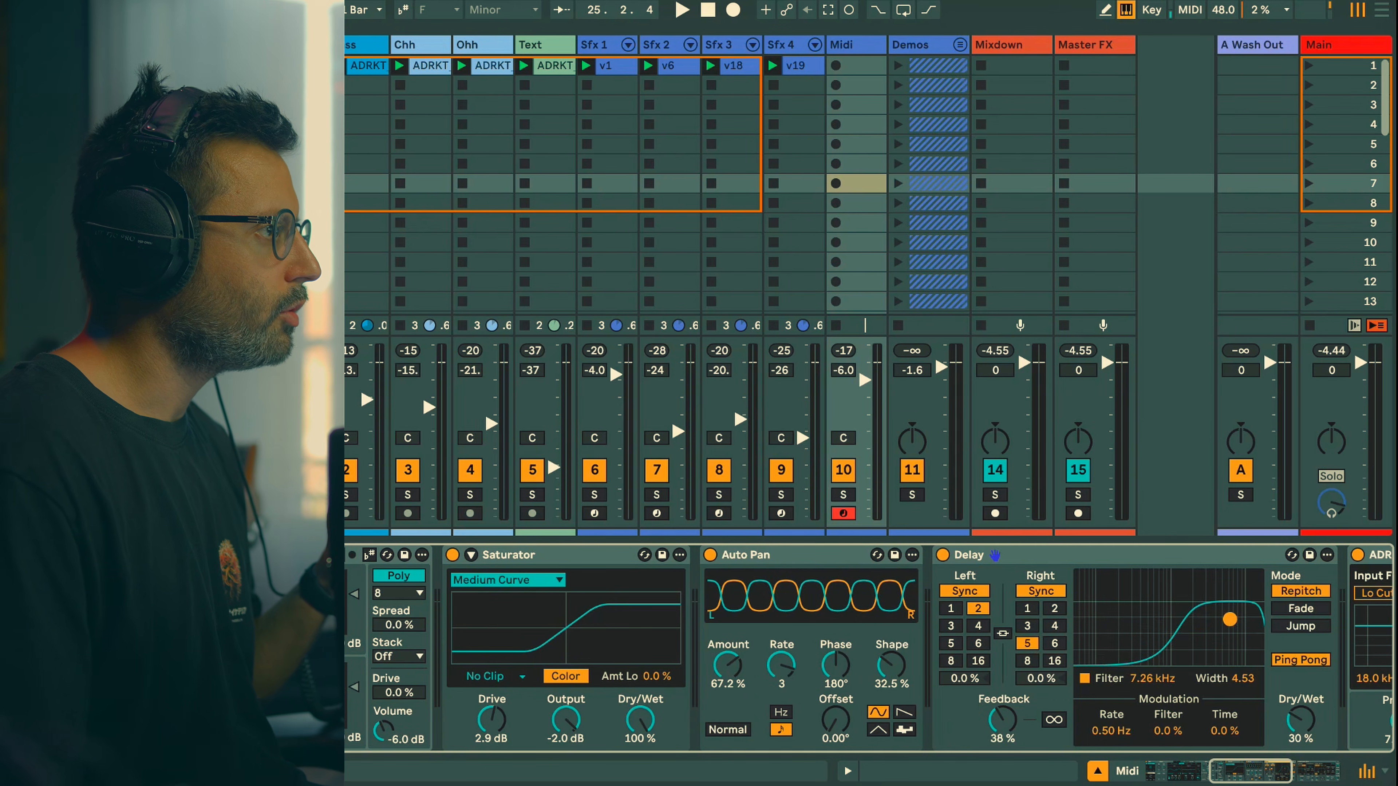
click(1300, 659)
drag(1002, 718, 1002, 723)
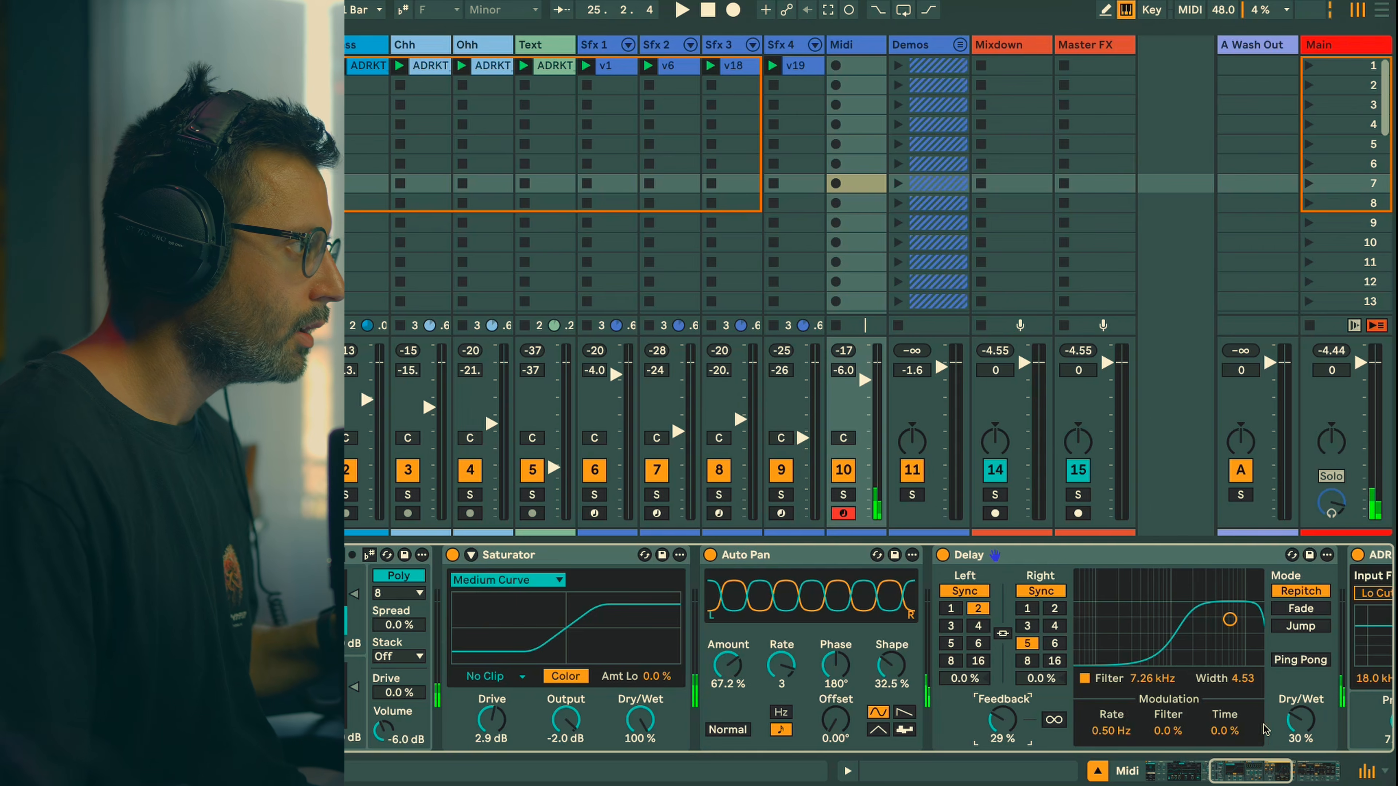
- Insert a Shifter between the Saturator and Auto Pan with Window 10.0 ms and Fine 43 ct
drag(231, 331, 682, 600)
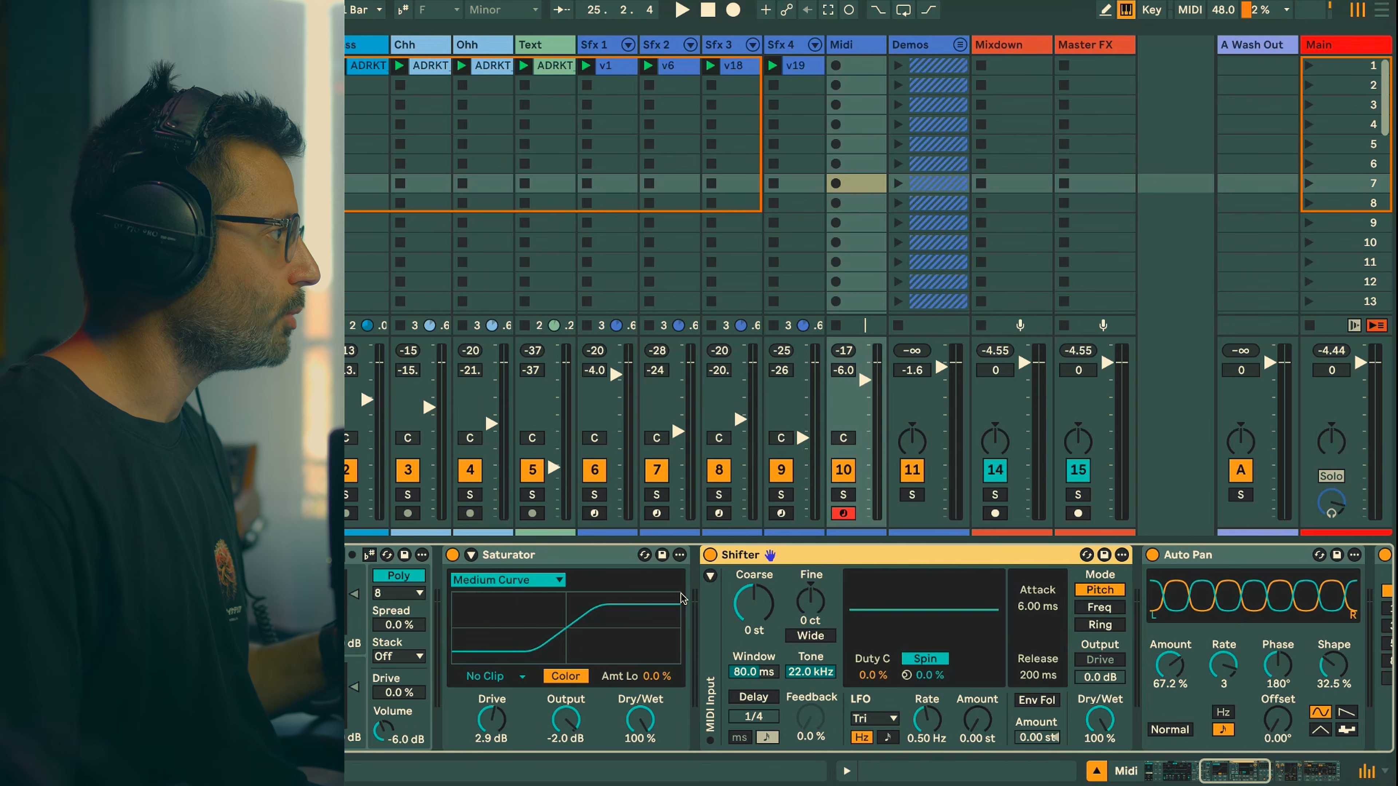
drag(758, 675, 758, 710)
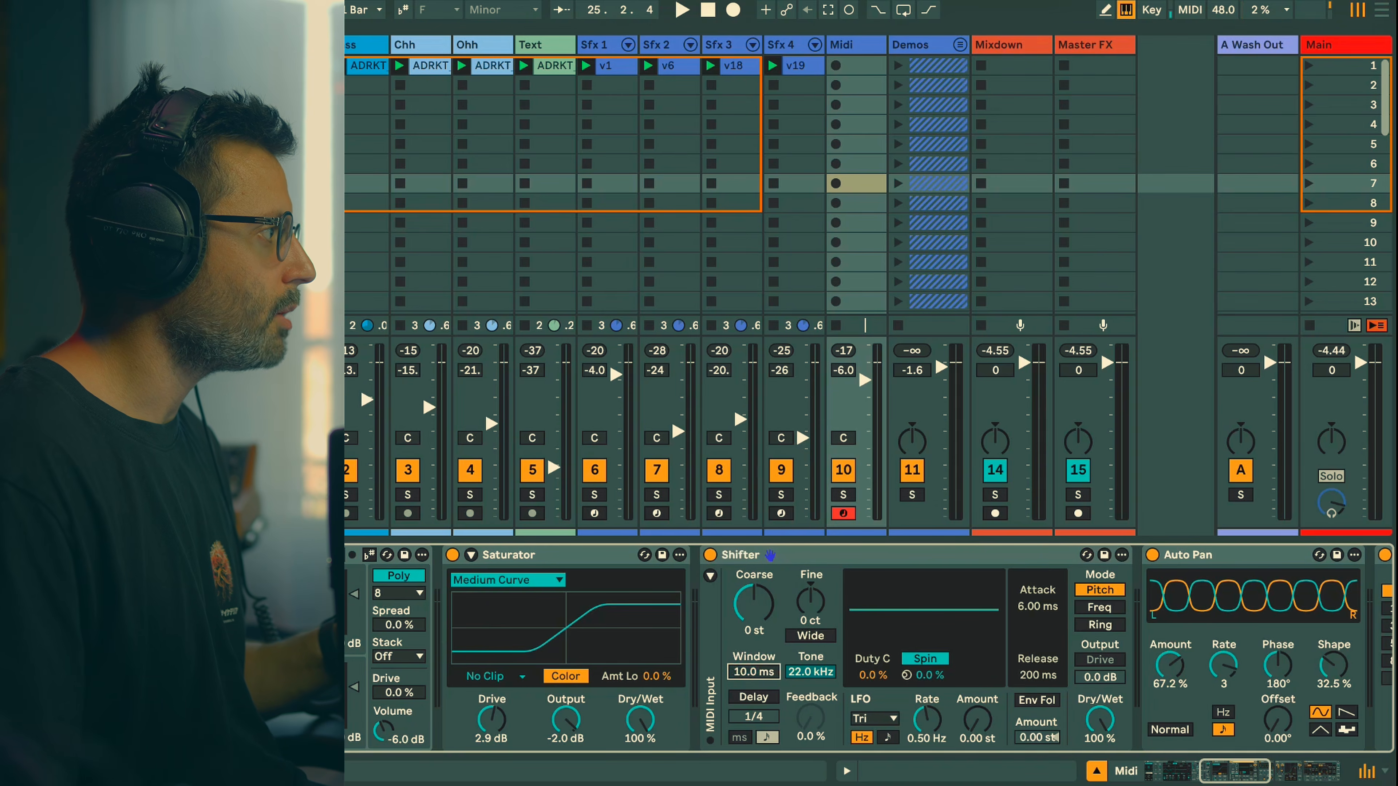
drag(1100, 720, 1100, 776)
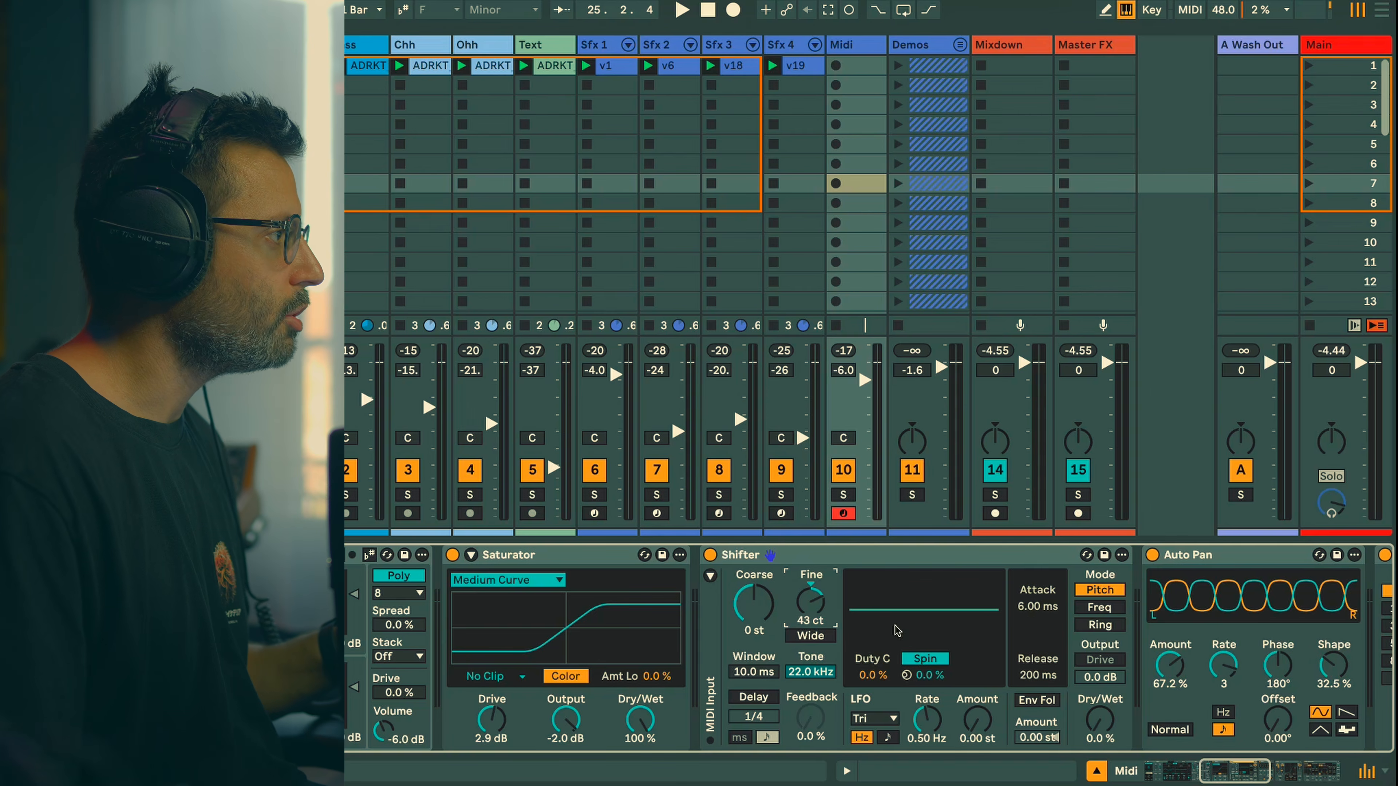
- Set the Shifter's Dry/Wet to 27% and turn on its Wide option
drag(1099, 733, 1099, 704)
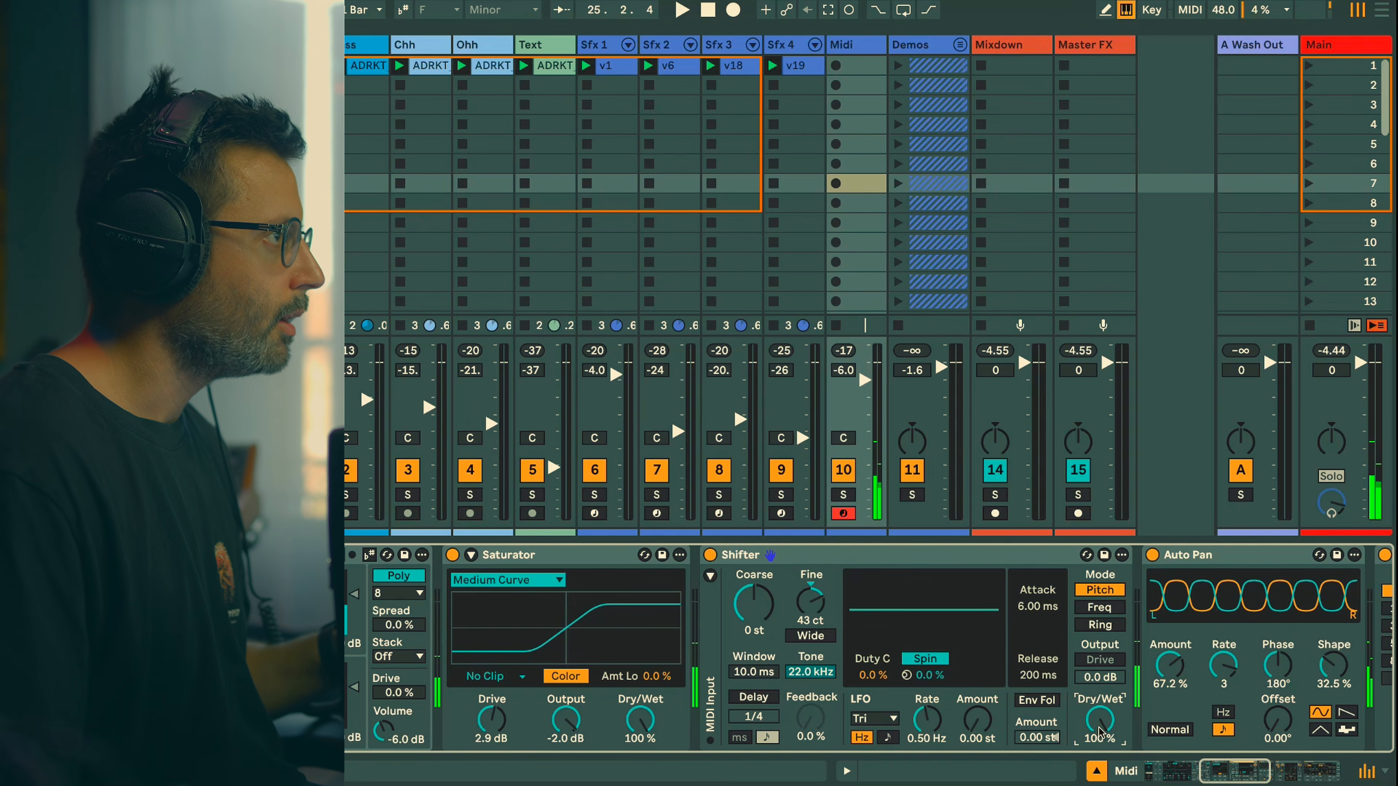
drag(1098, 732, 1099, 763)
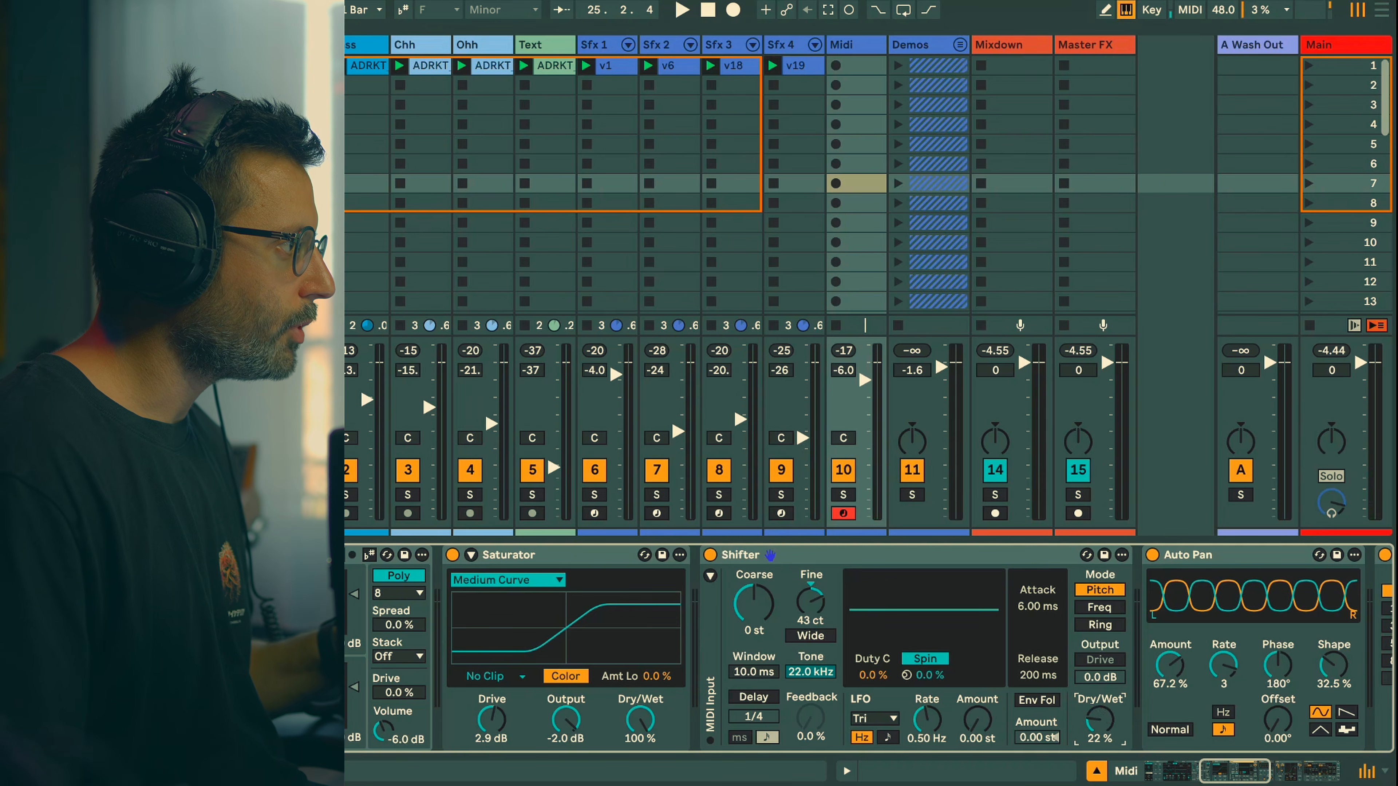
drag(1098, 720, 1099, 720)
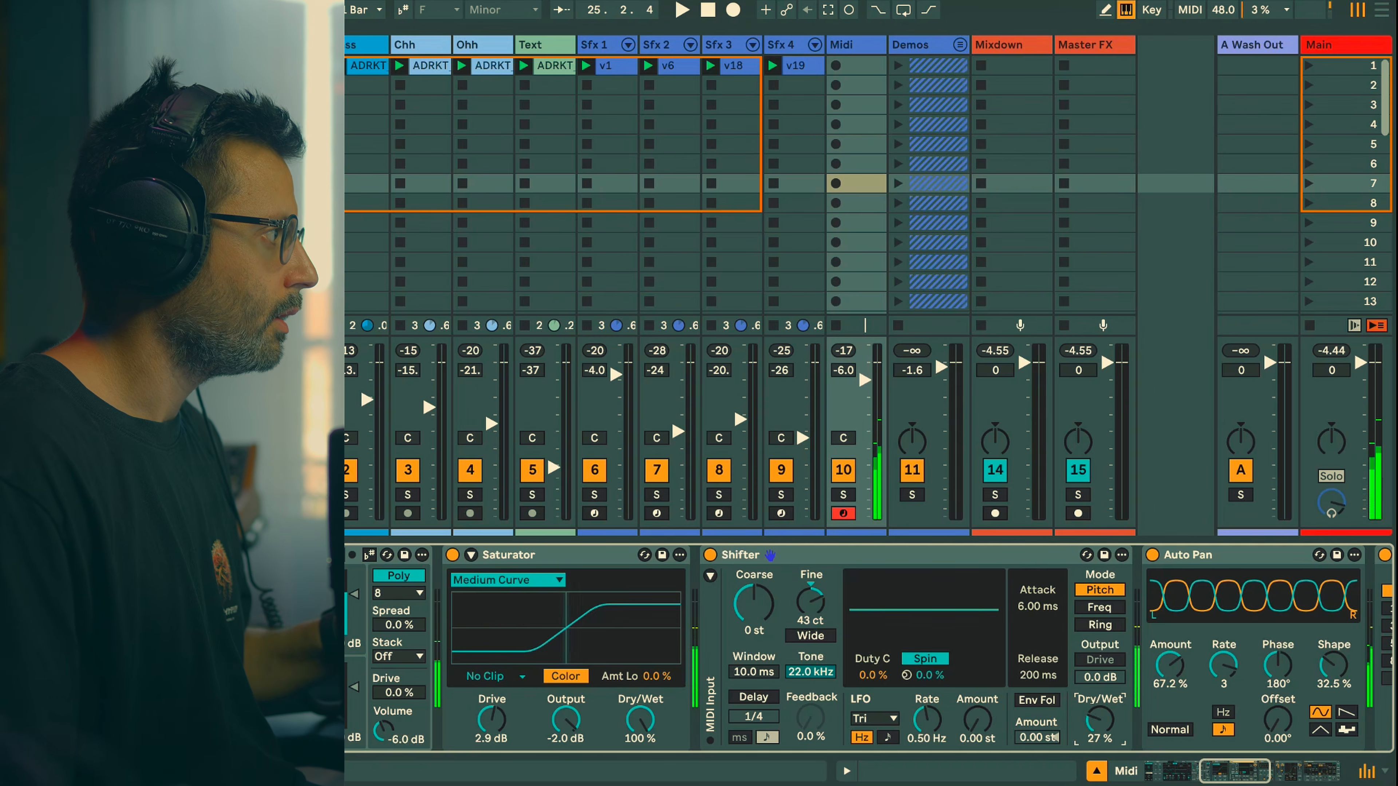
click(808, 637)
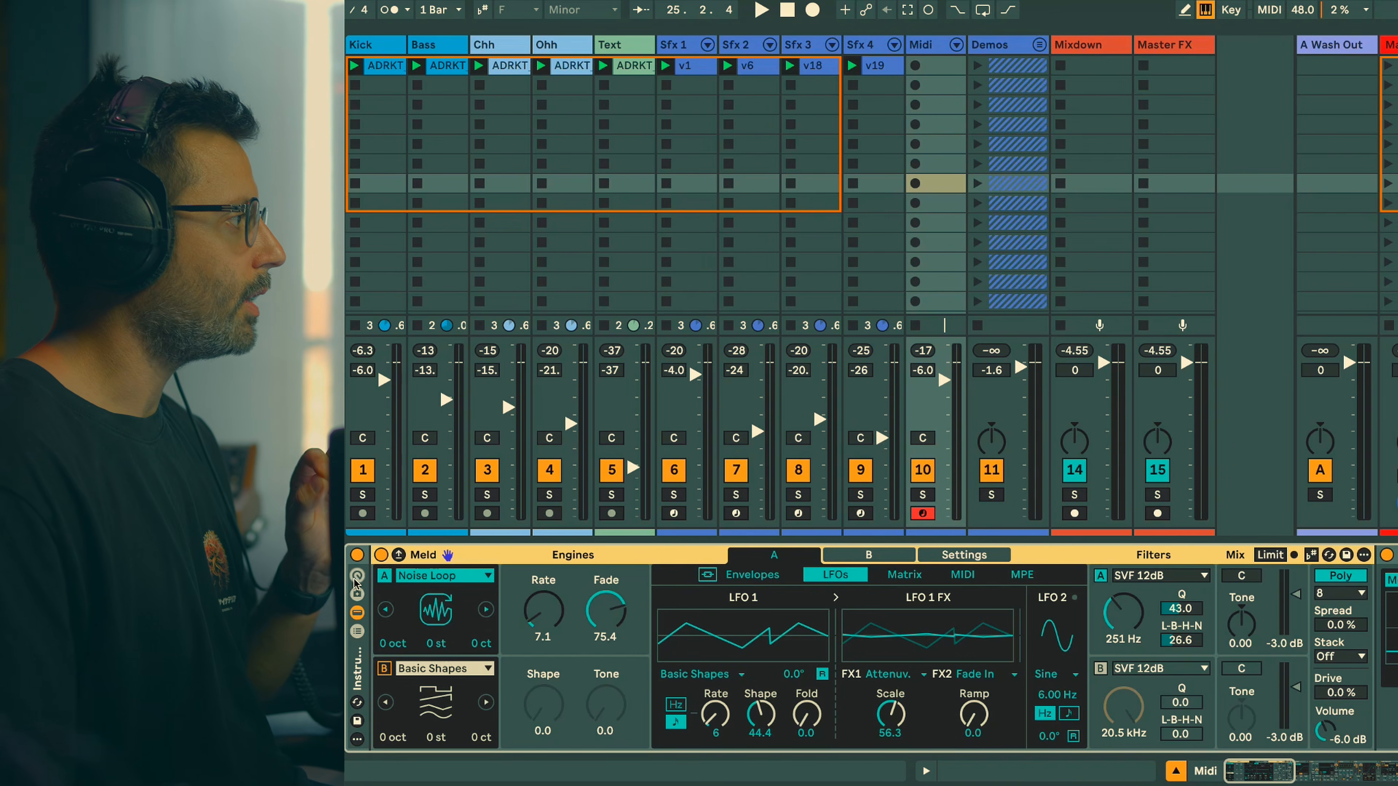
- Map Meld engine A's oscillator type to Macro 1 and its Rate to Macro 2, and set the oscillator type macro to 66
click(356, 577)
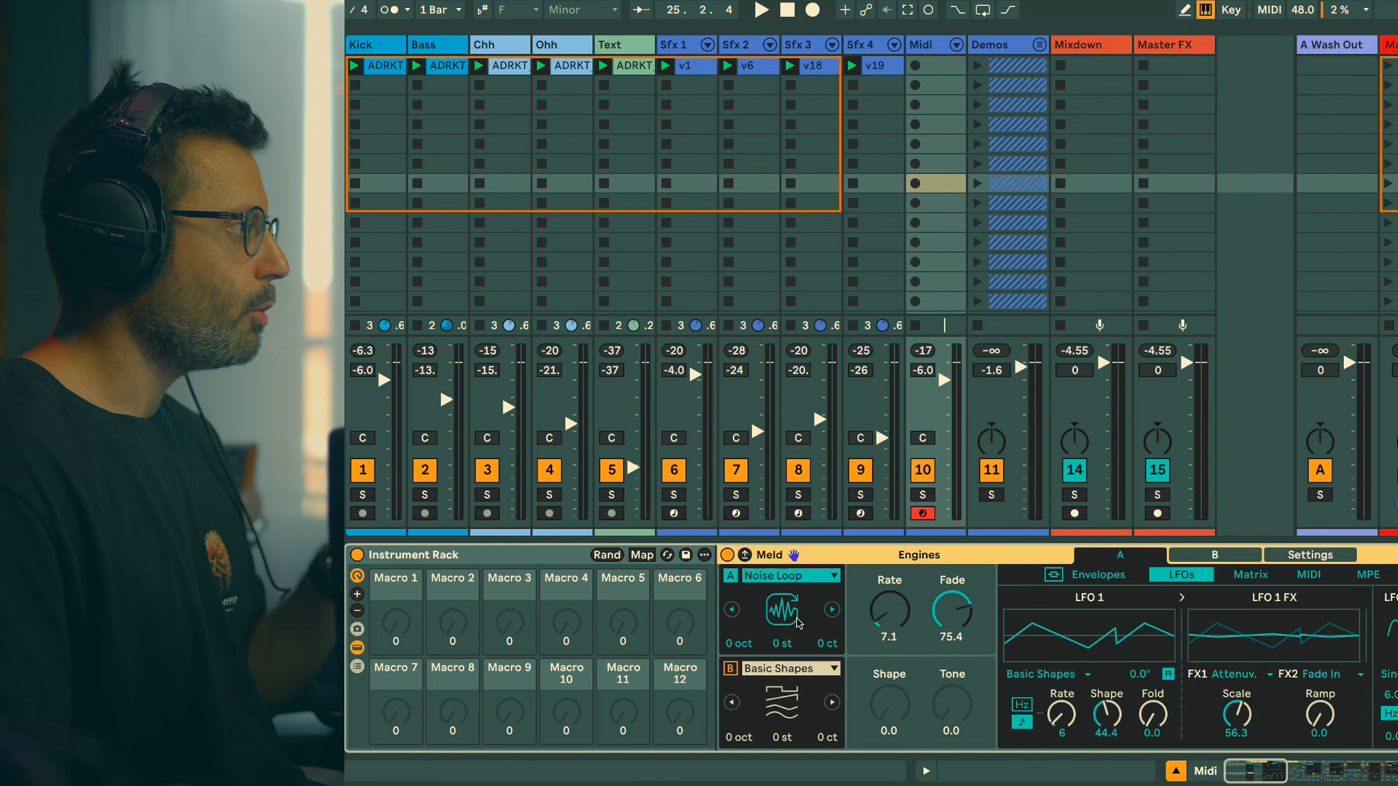
right_click(789, 579)
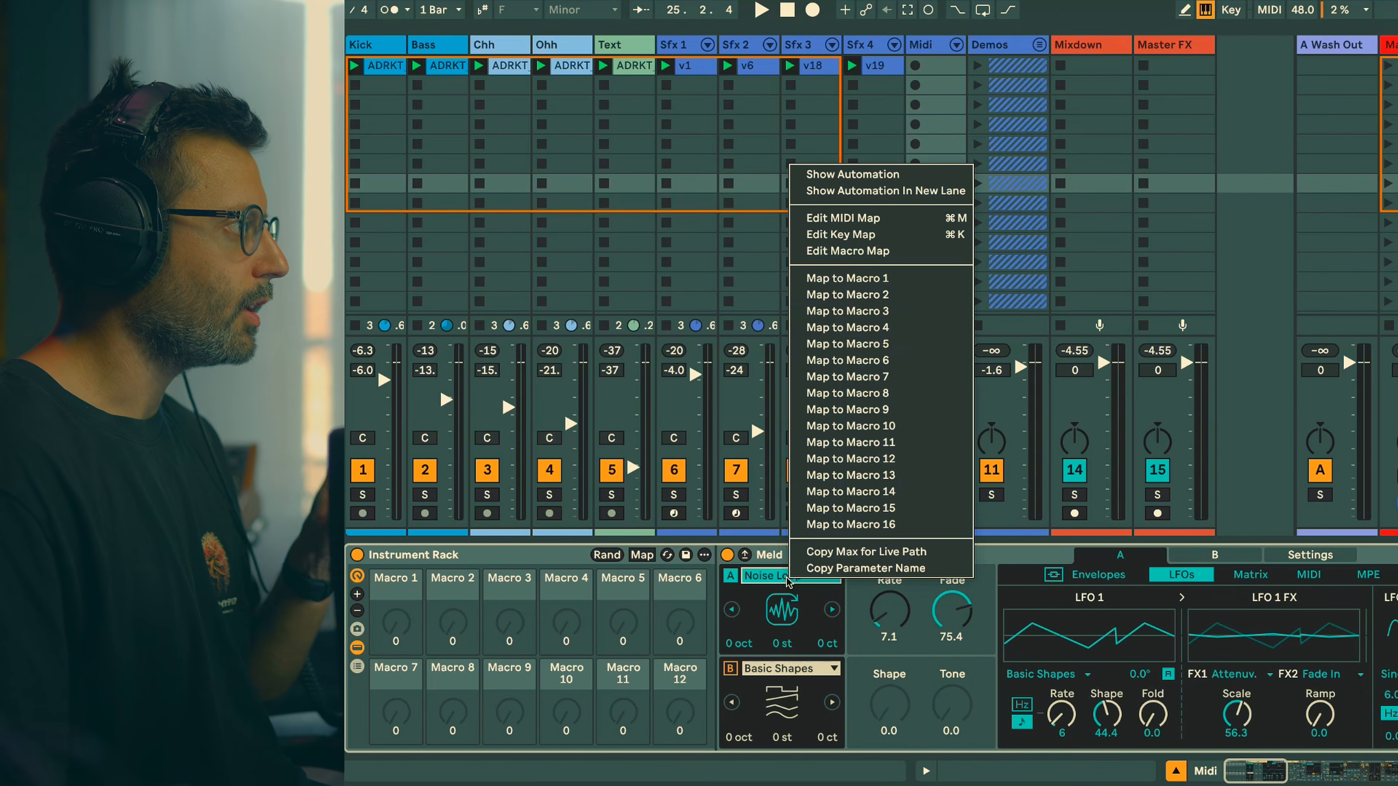
click(837, 279)
right_click(884, 613)
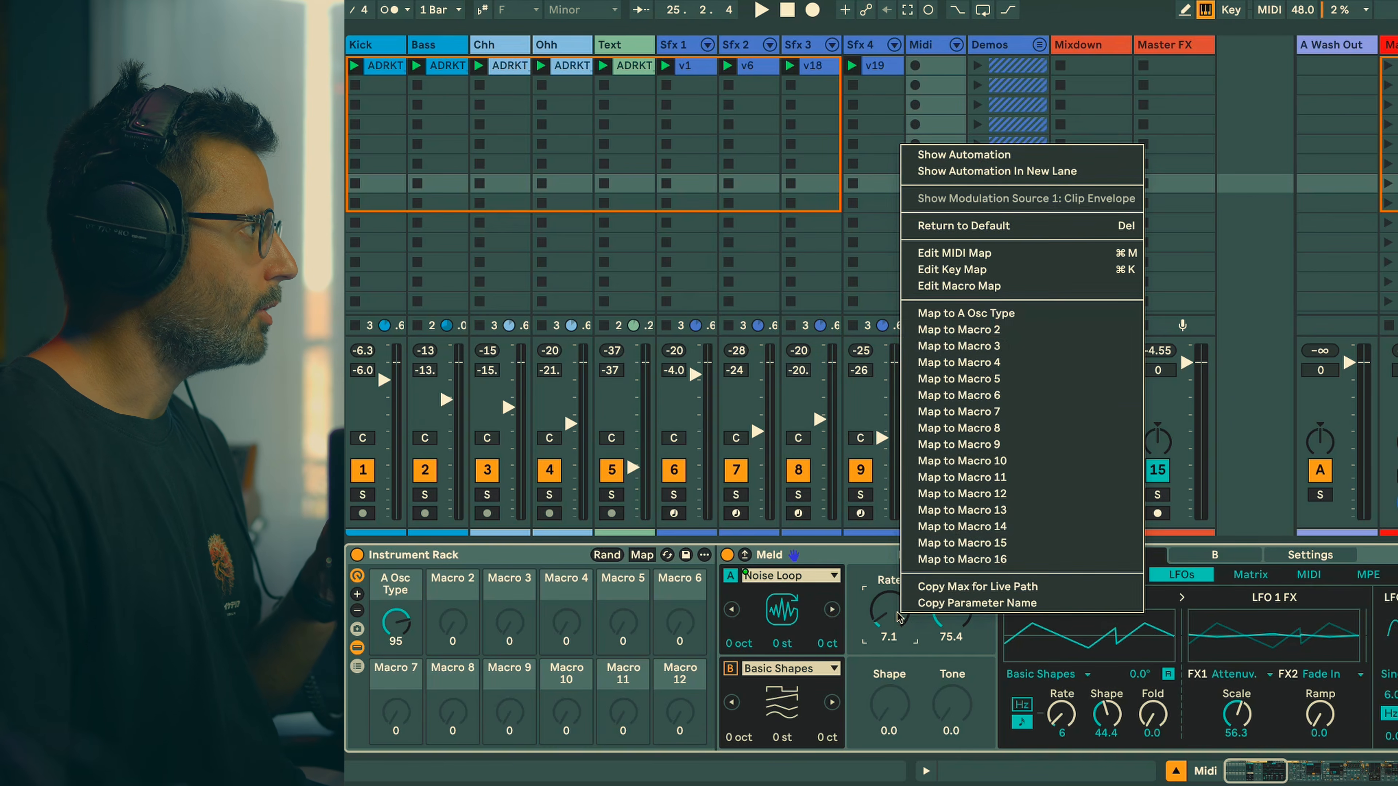
click(944, 331)
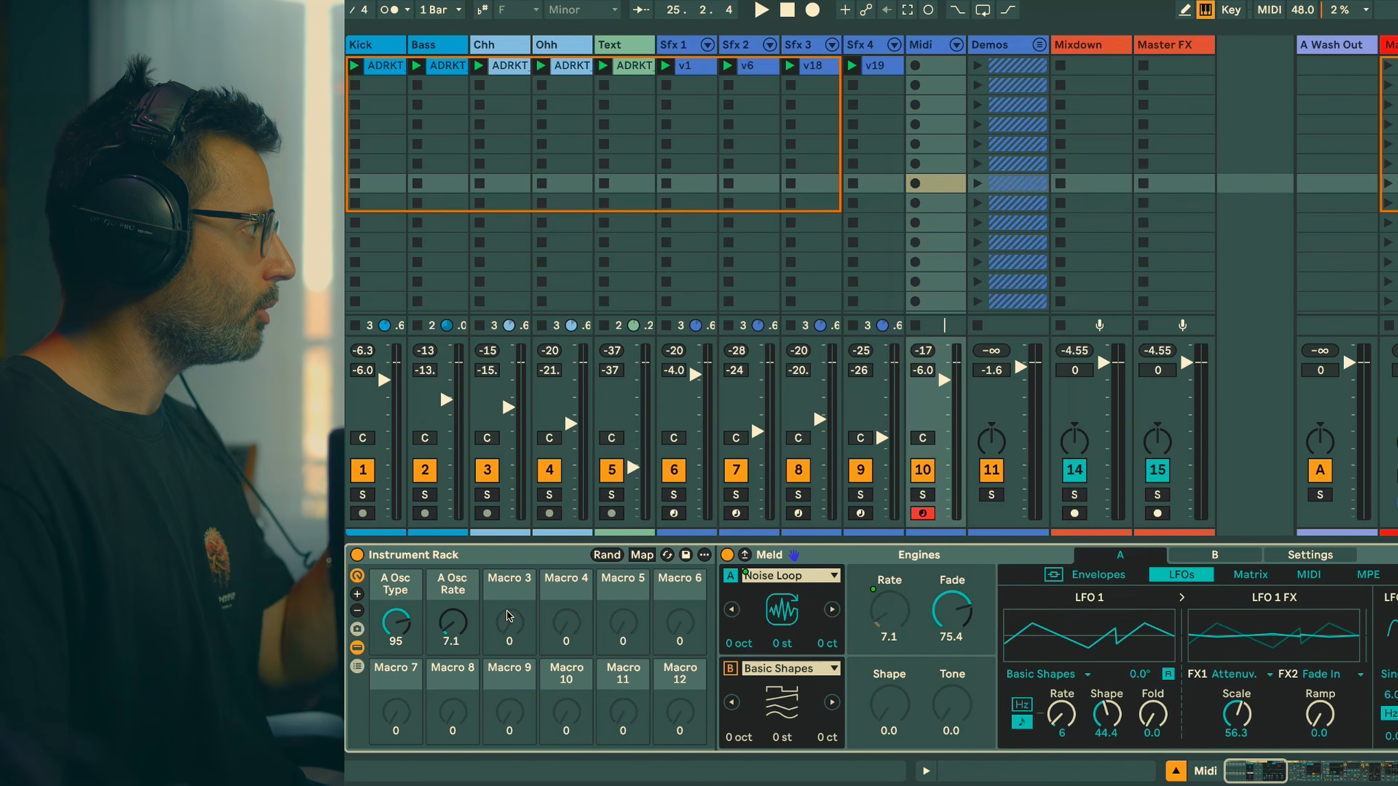
drag(396, 625, 446, 606)
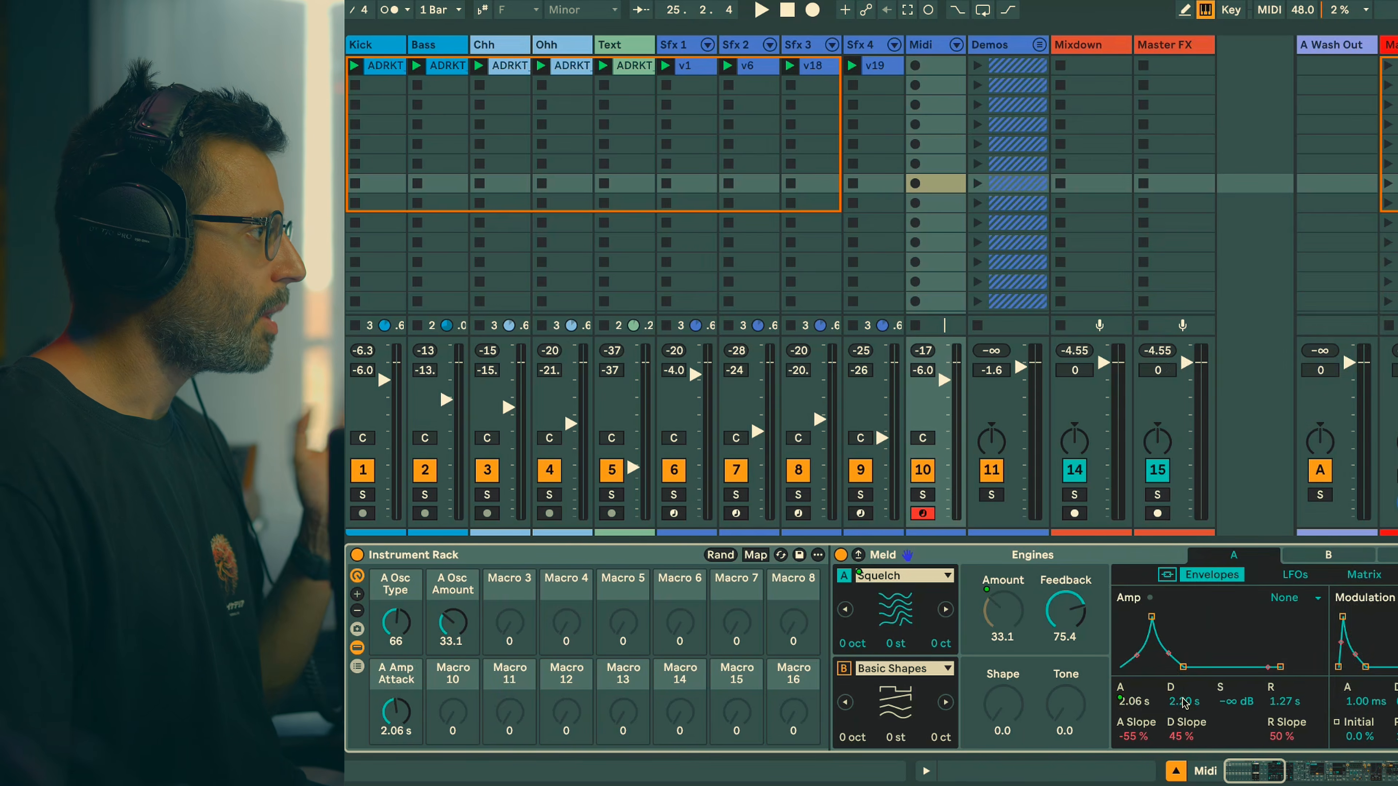
- Map engine A's amp envelope Decay to Macro 10 and set the A Amp Attack macro to 0.00 ms
right_click(1186, 700)
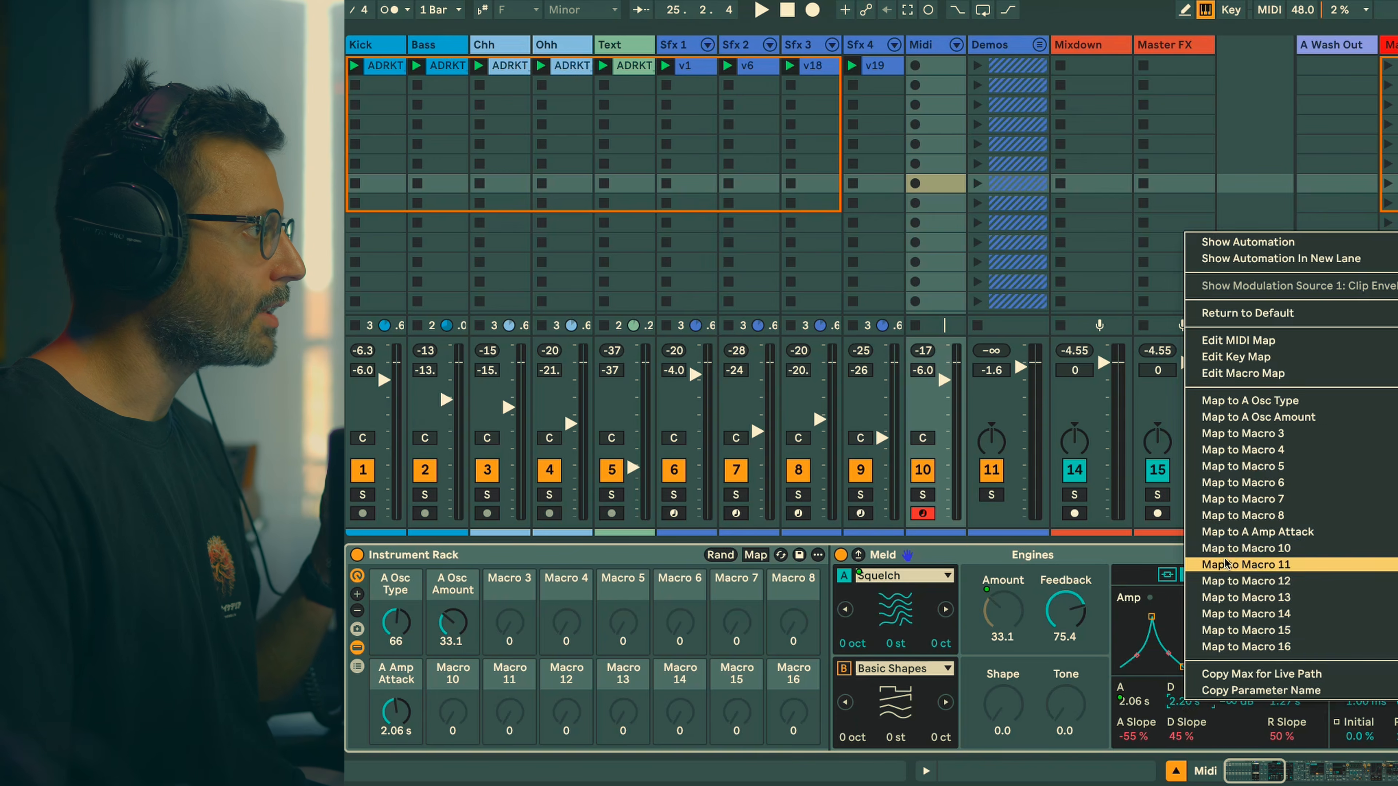
click(1221, 548)
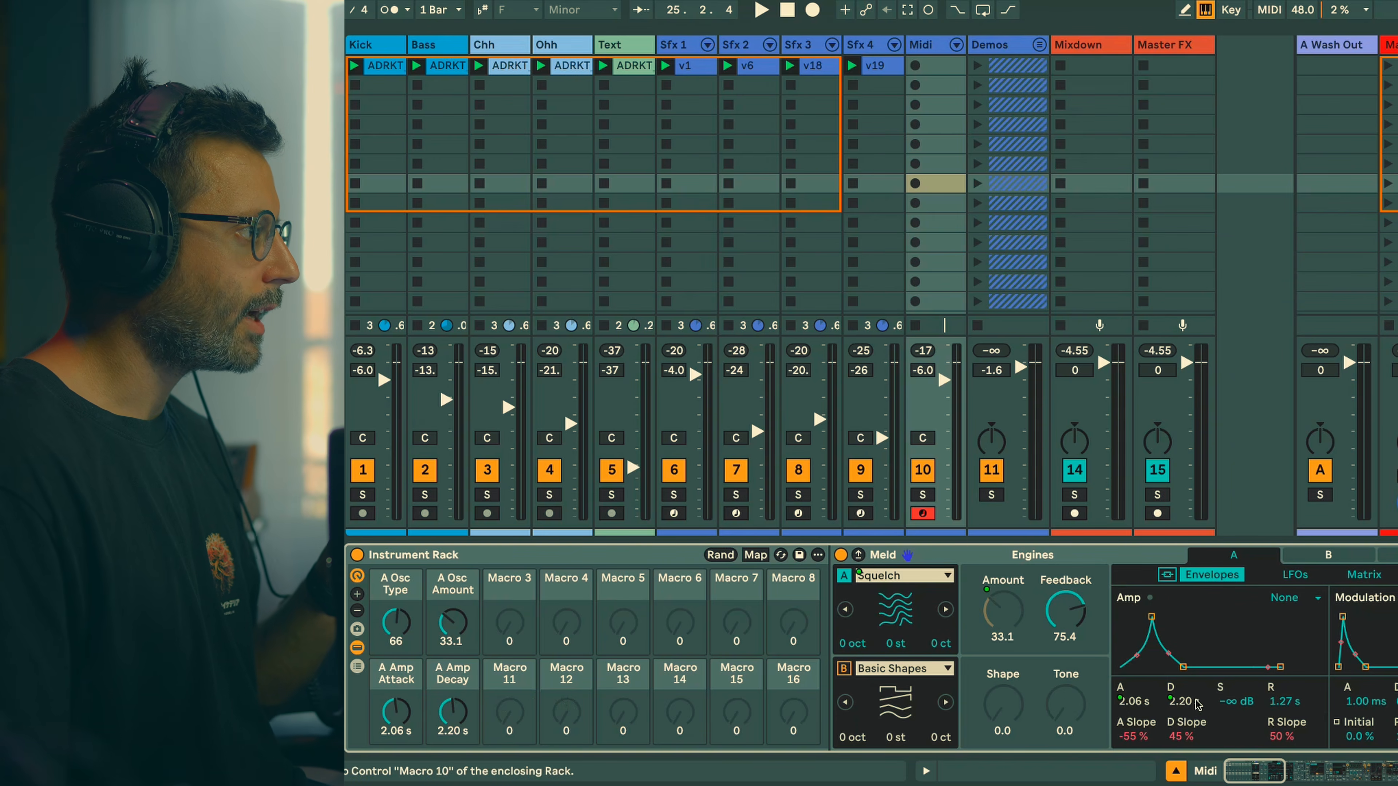
drag(401, 717, 400, 776)
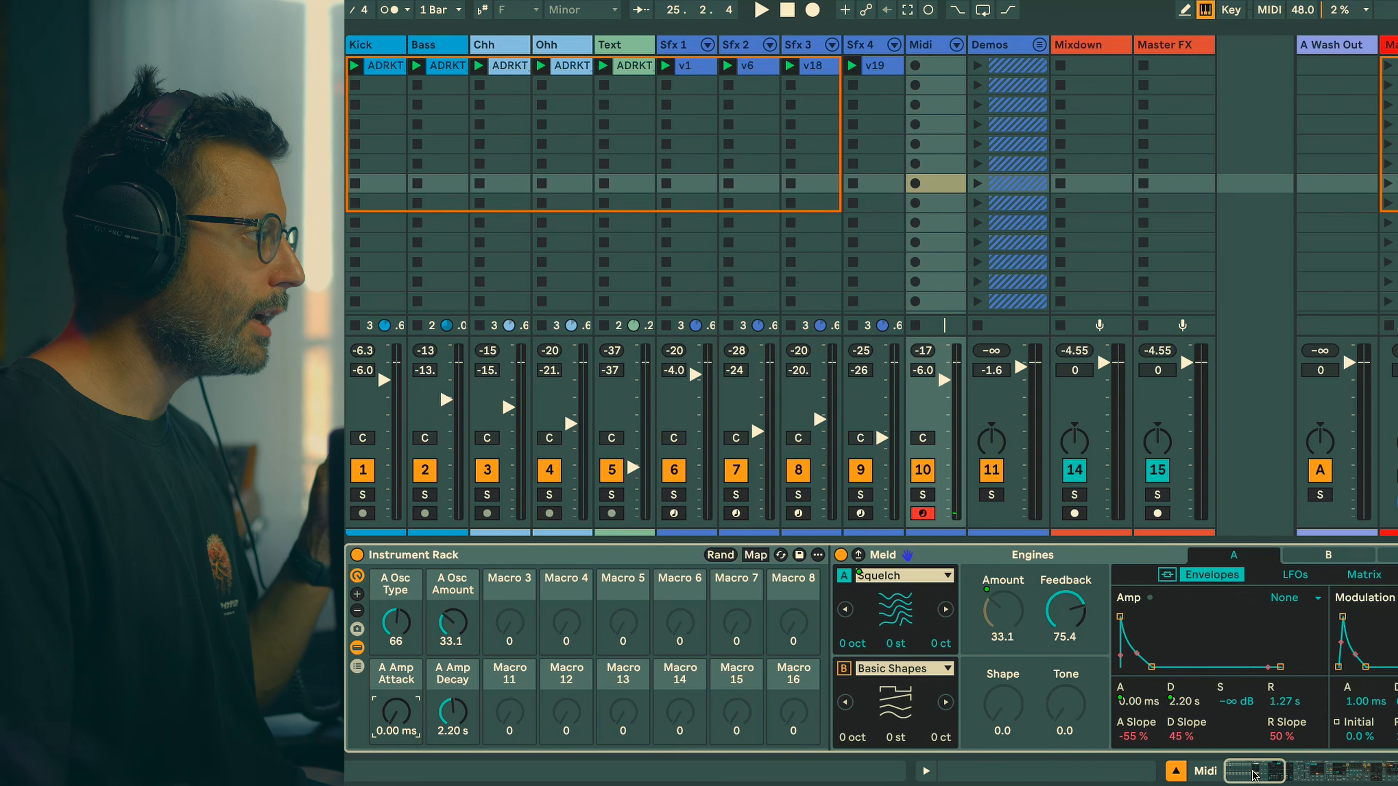
drag(1270, 778, 1268, 784)
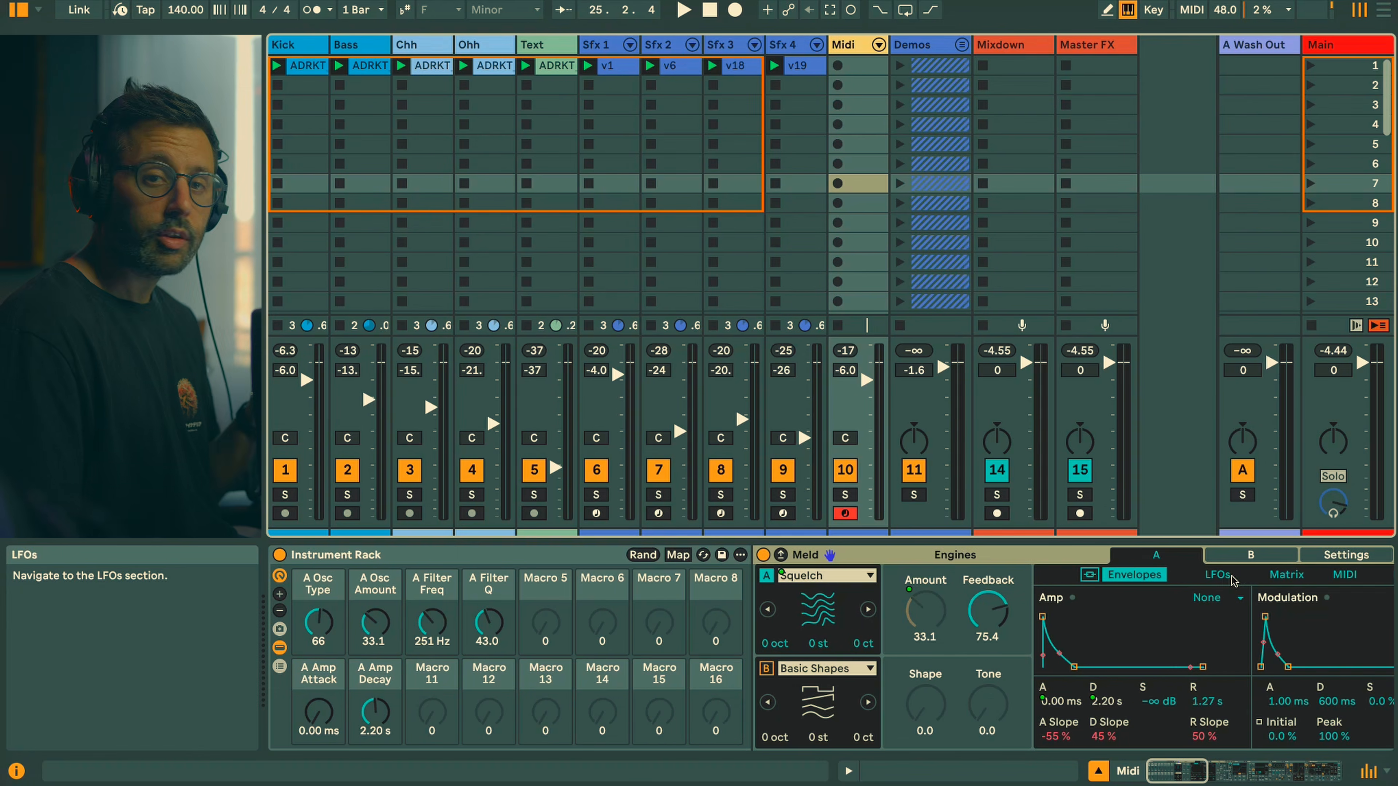
- Map engine A's LFO 1 Rate, Shape, Fold and FX1 Scale to Macros 5, 6, 7 and 8
click(1218, 575)
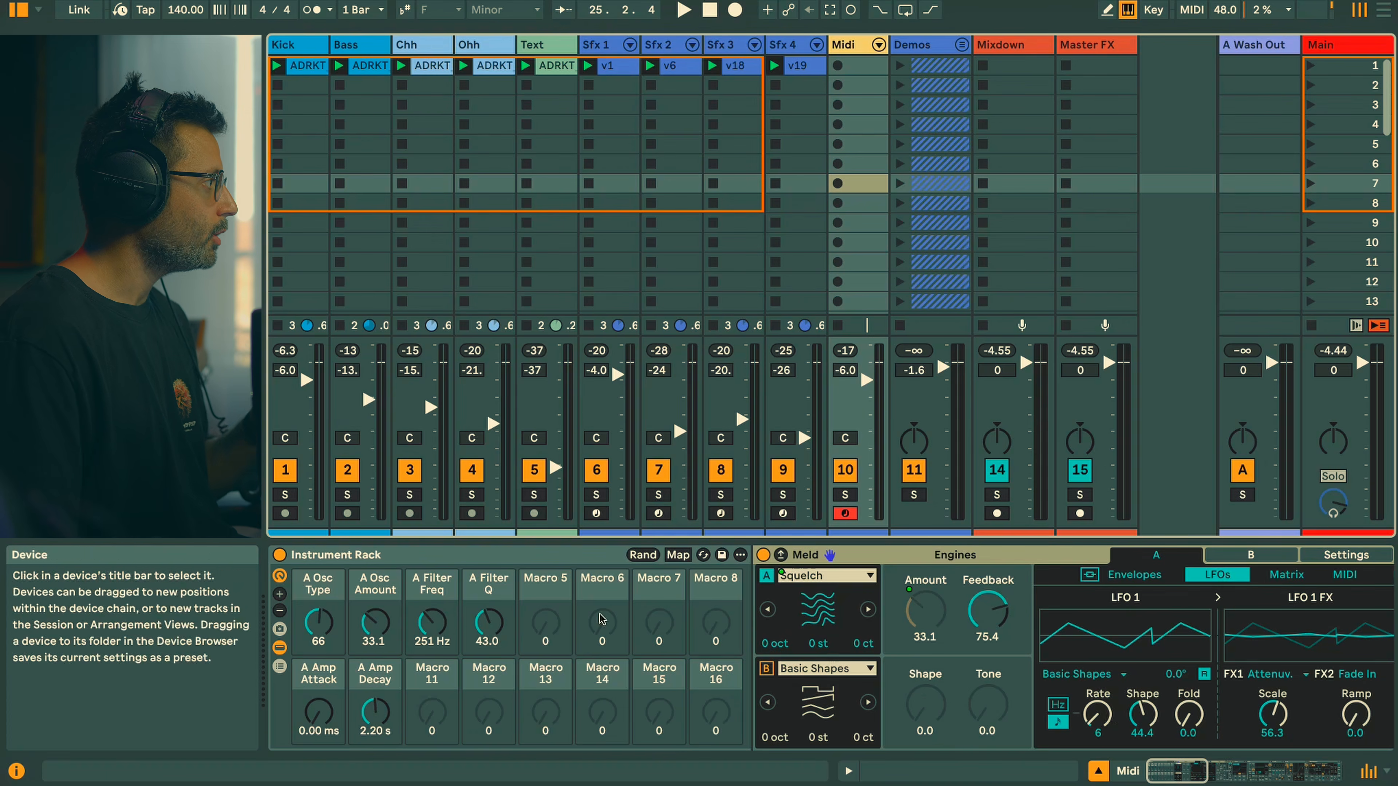
right_click(1102, 728)
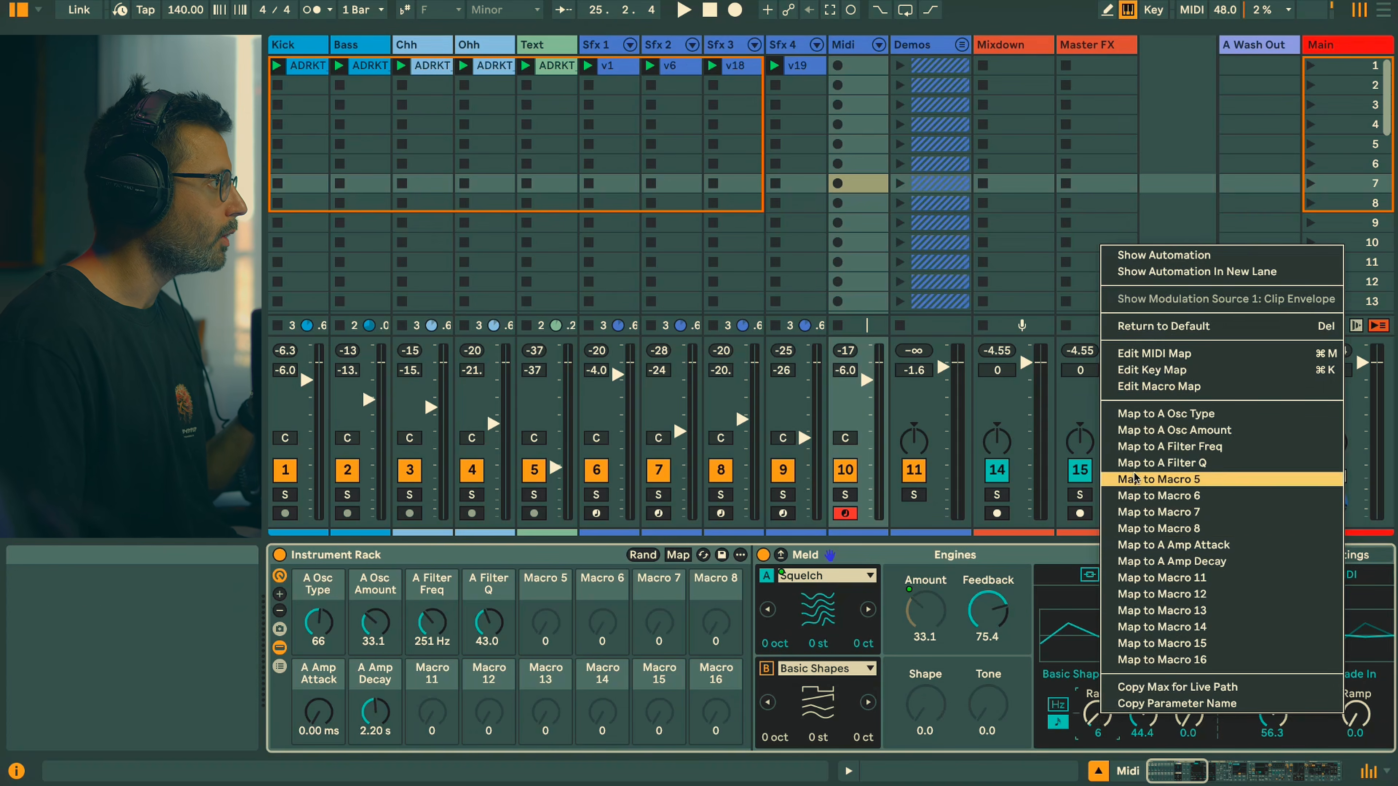
click(1156, 480)
right_click(1141, 714)
click(1183, 509)
right_click(1188, 714)
click(1178, 527)
right_click(1268, 715)
click(1328, 526)
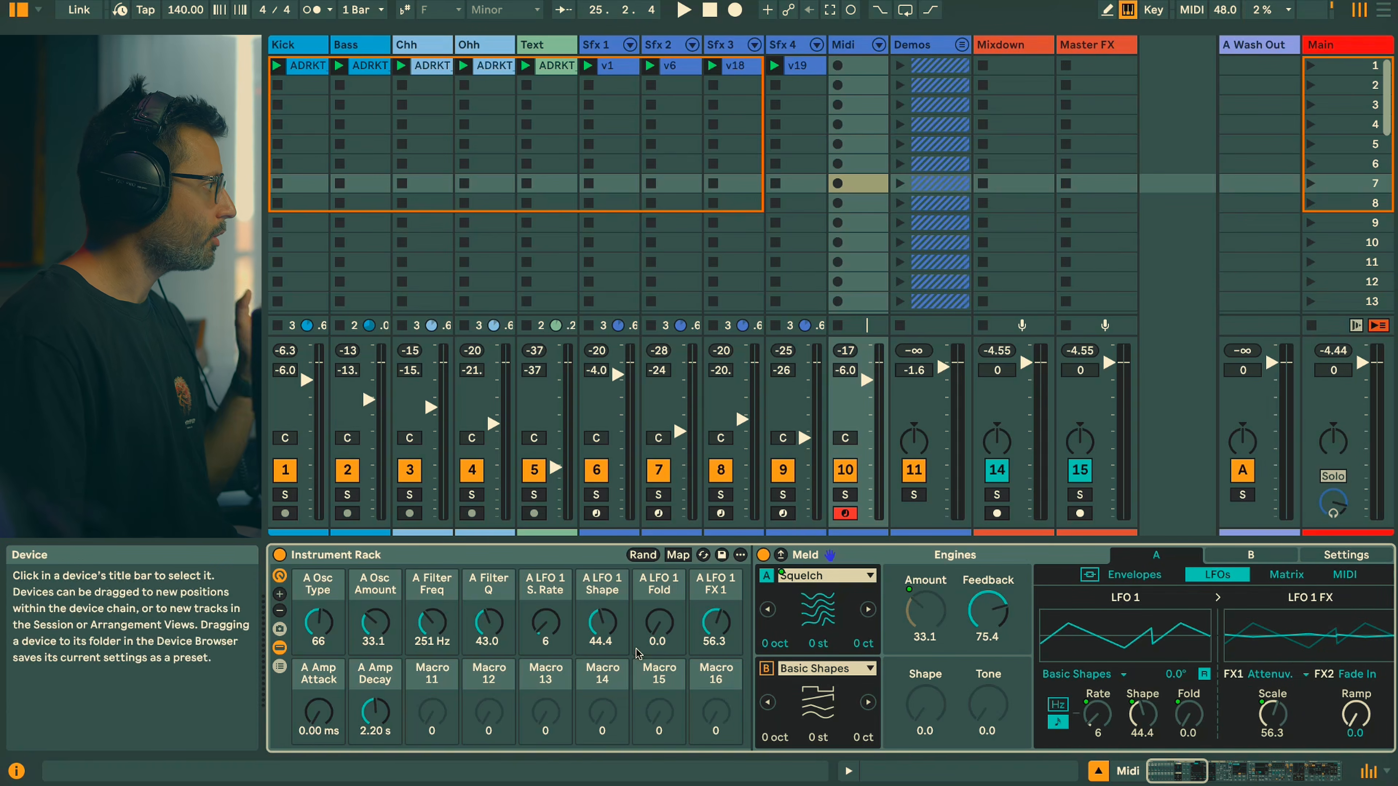
- Randomize the Instrument Rack's mapped macro values twice
click(643, 555)
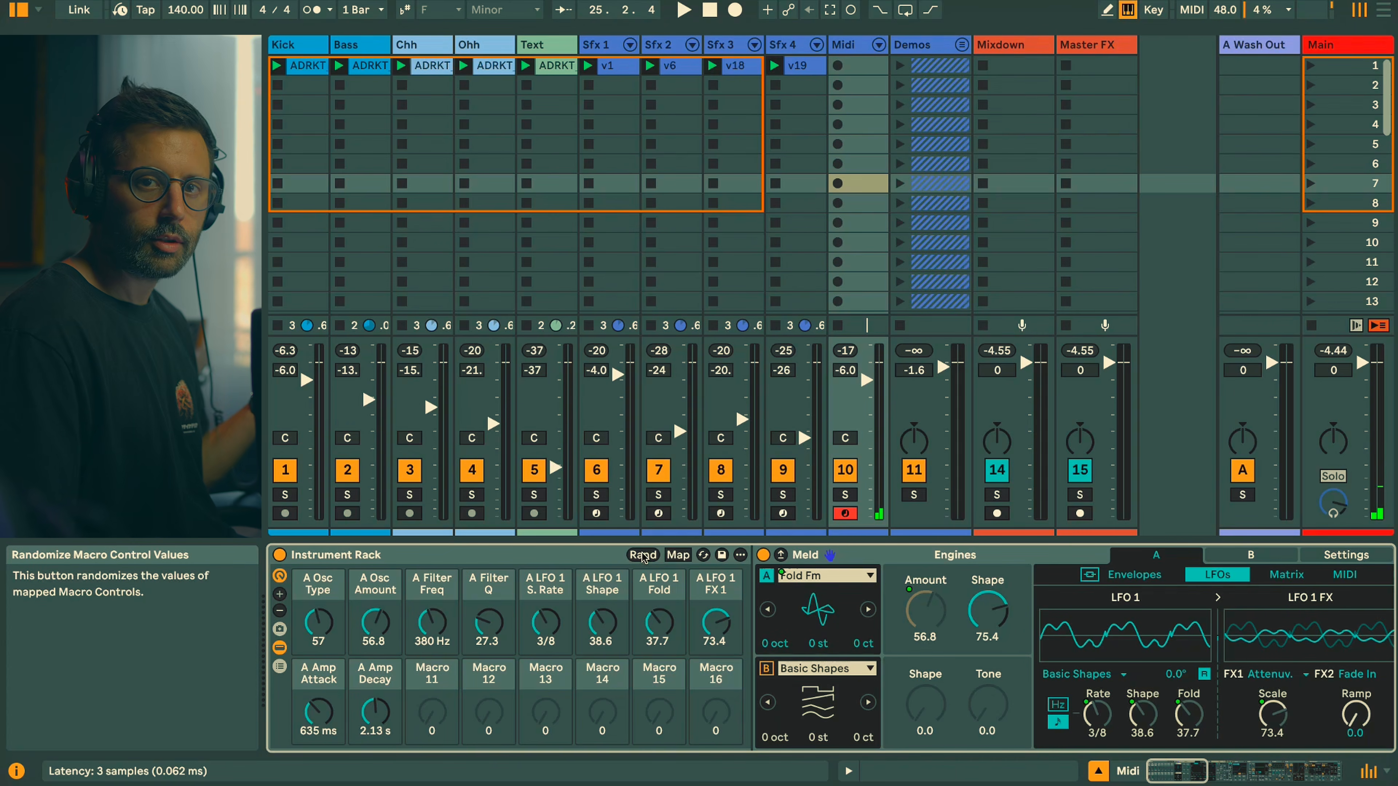
click(643, 556)
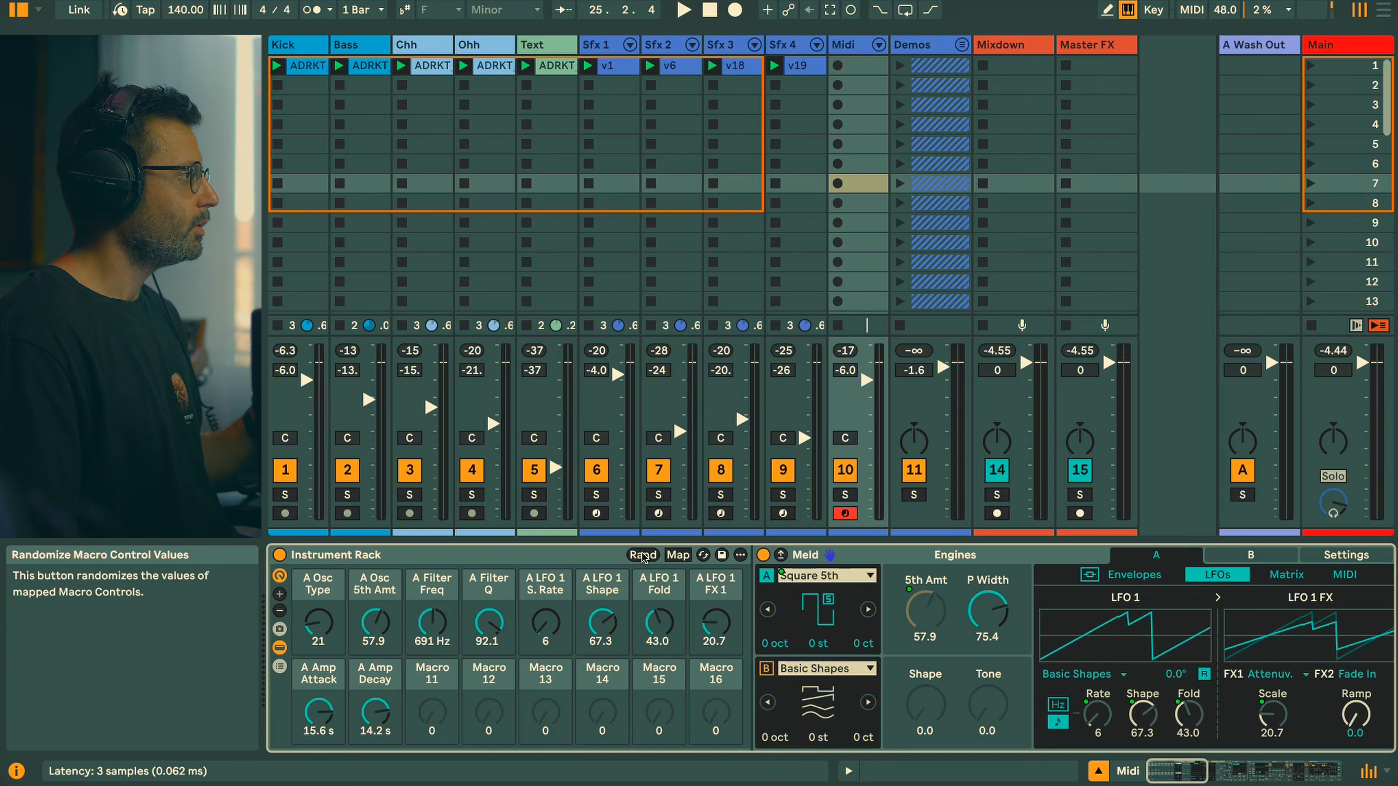
- Map Meld engine B's oscillator type to the same macro as engine A's oscillator type
drag(1176, 774, 1196, 774)
click(419, 669)
click(467, 669)
right_click(467, 669)
click(467, 616)
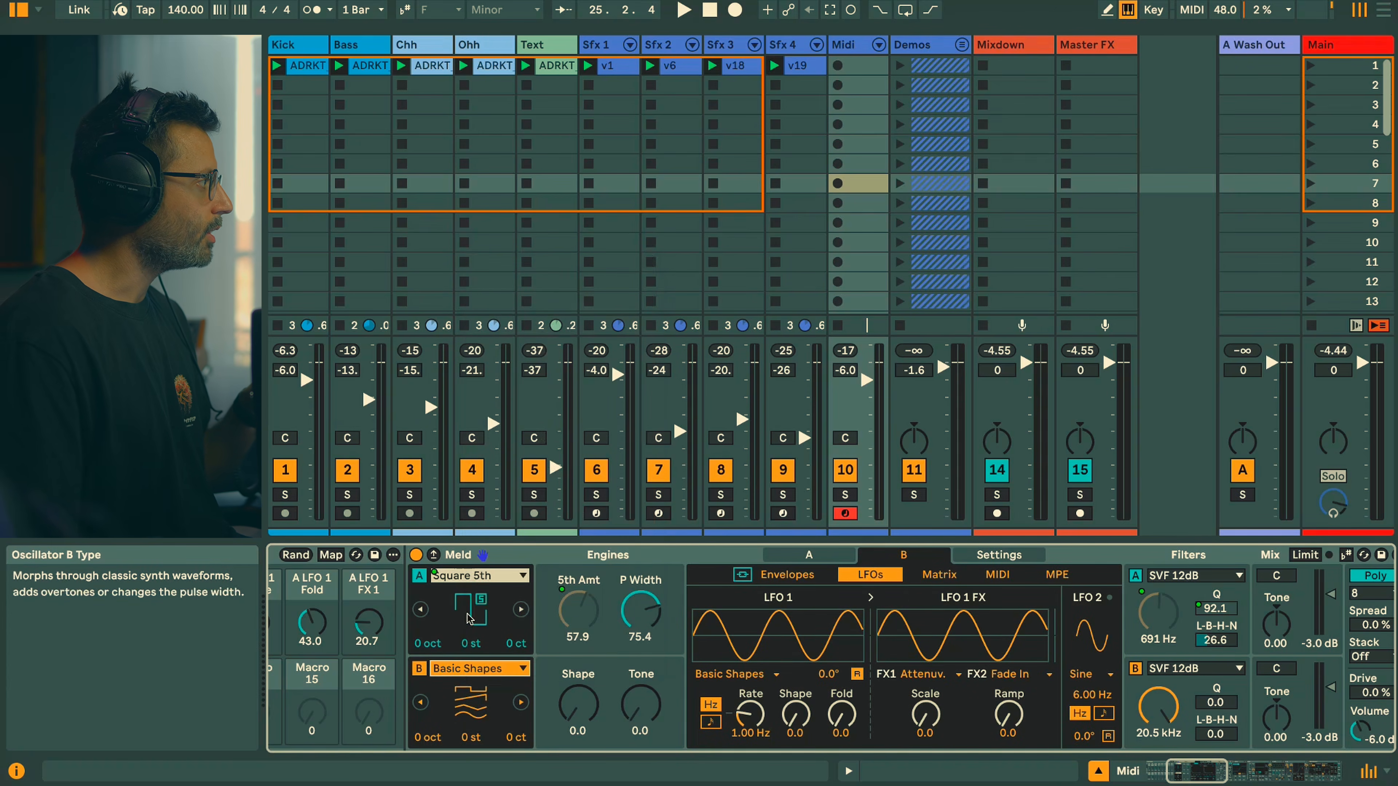
right_click(474, 668)
click(529, 363)
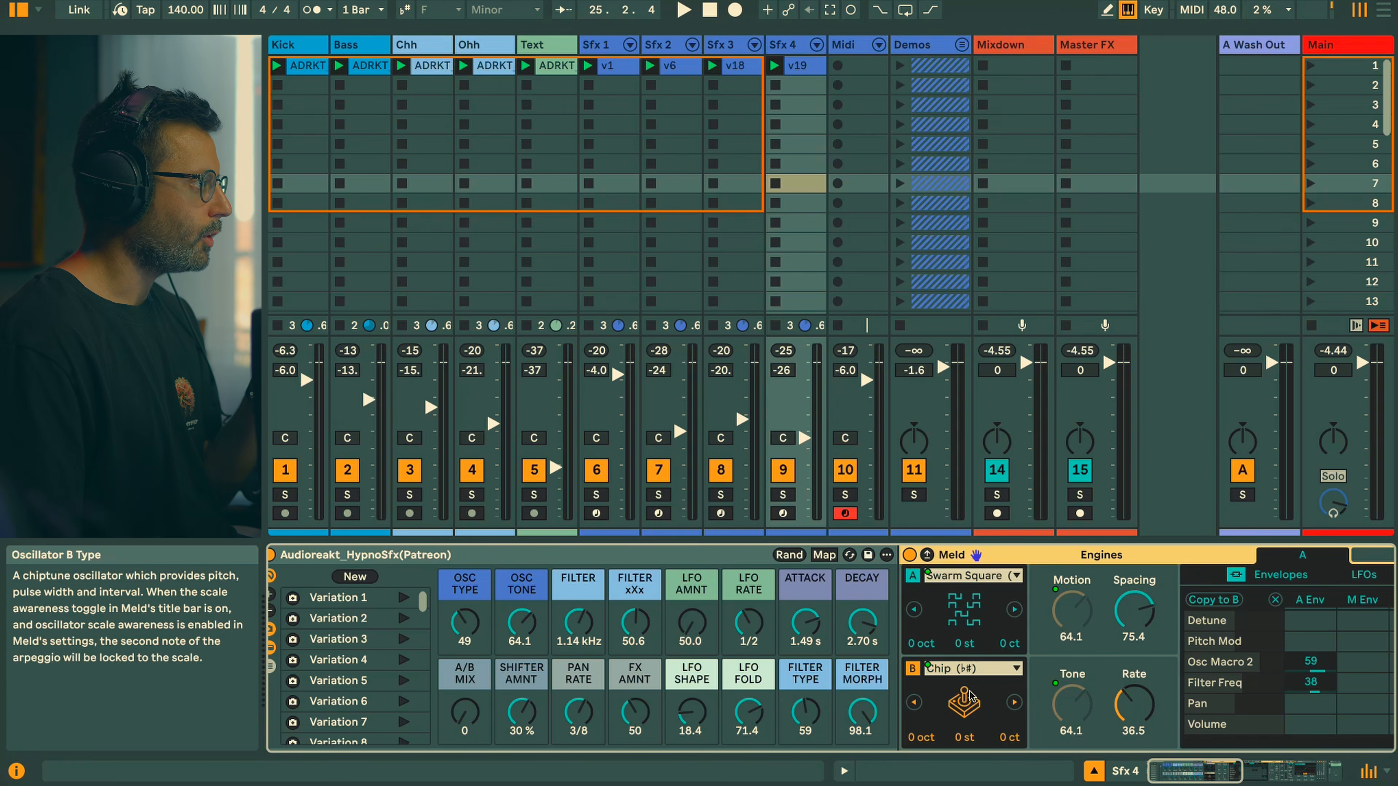
- Examine the oscillator type macro and the macro-mapped engine volumes of the Audioreakt_HypnoSfx rack on Sfx 4
right_click(463, 619)
click(463, 632)
drag(1175, 774, 1241, 776)
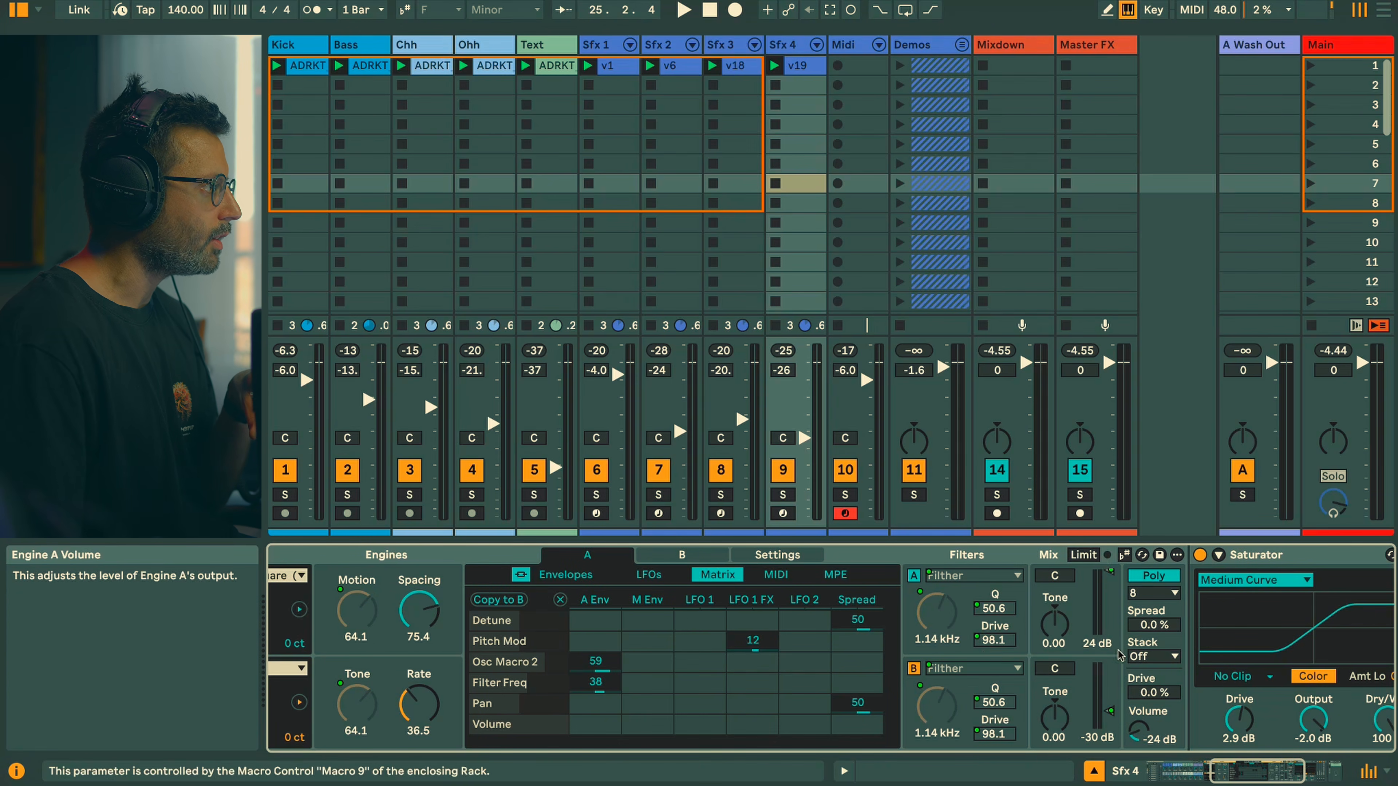
drag(1242, 772, 1151, 769)
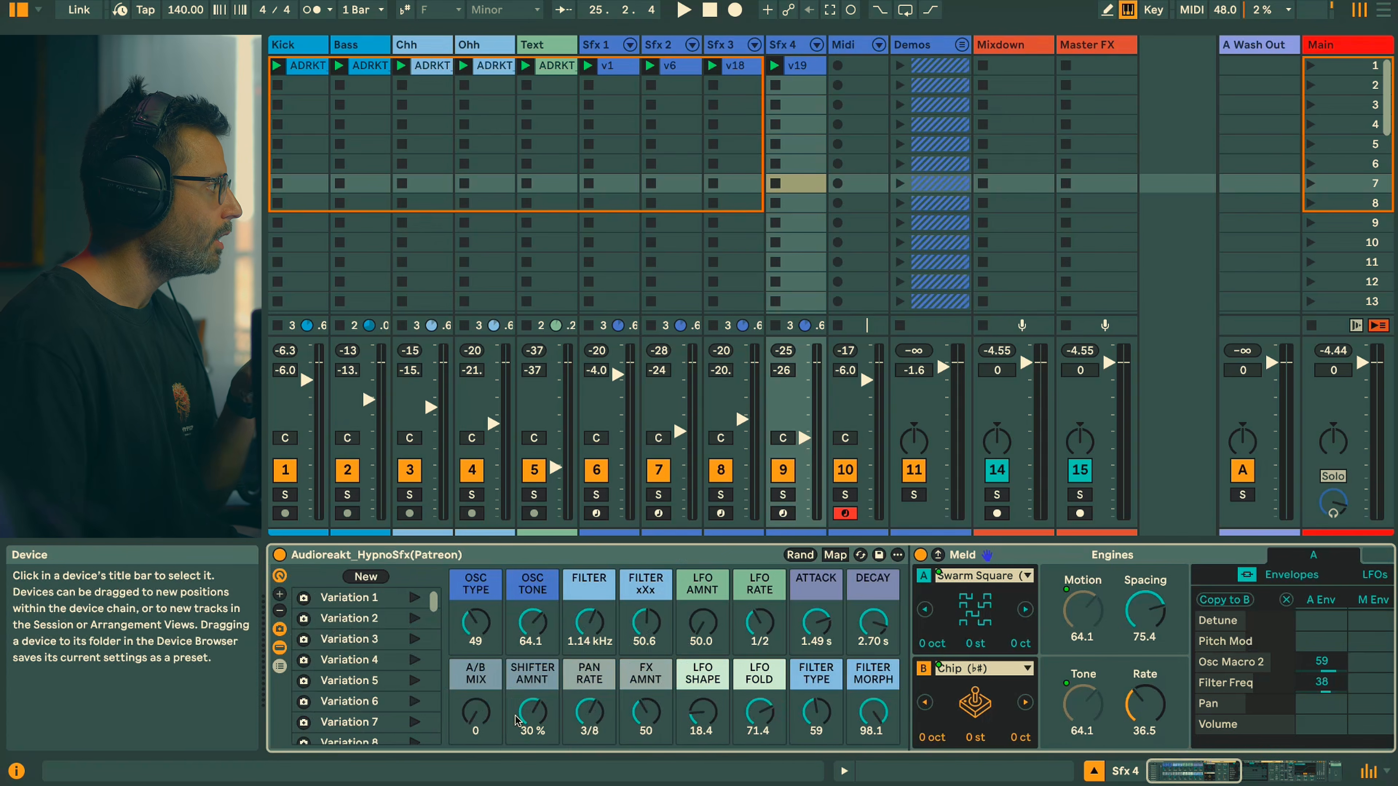
- Arm the Sfx 4 track and sweep the A/B MIX macro up to 127 and back to 0
click(783, 513)
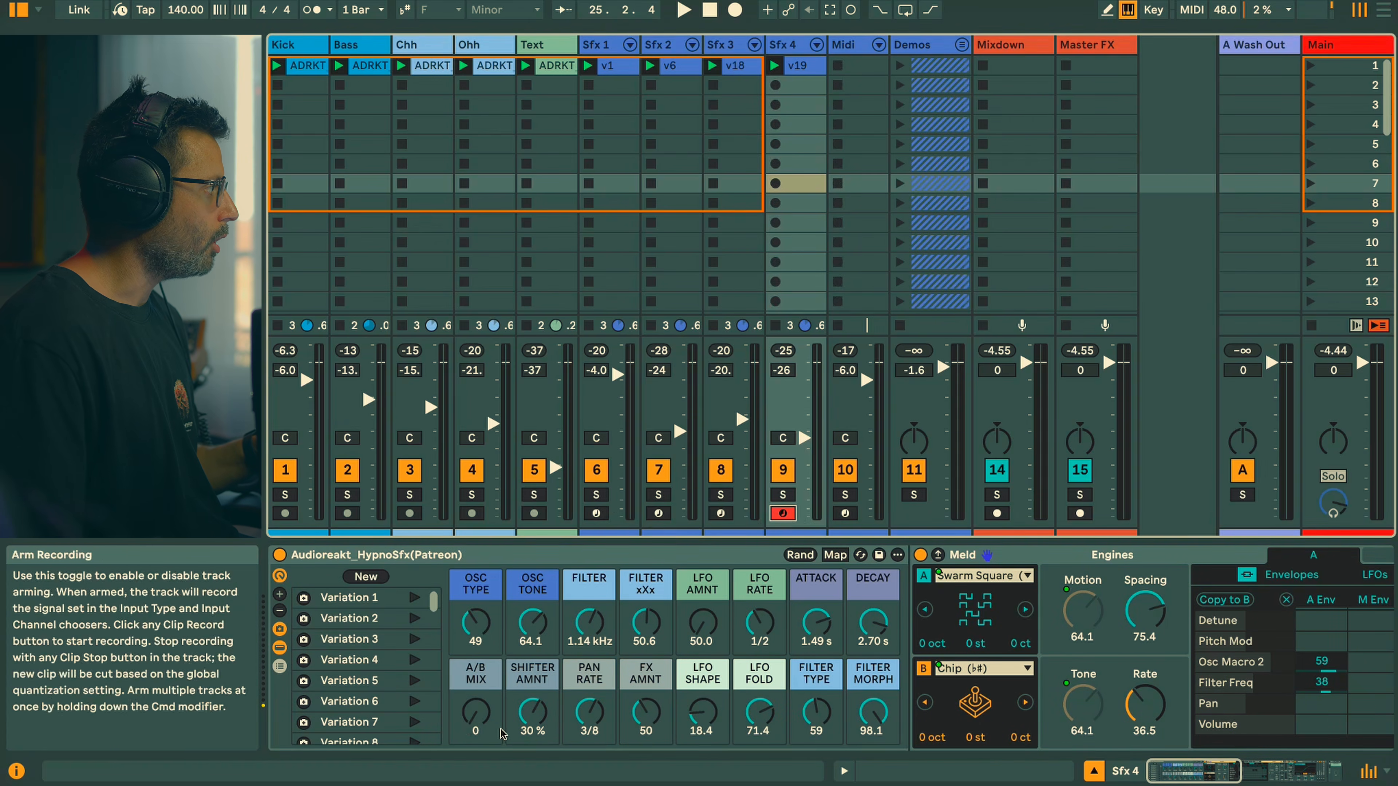
click(474, 713)
mouse_move(473, 713)
mouse_down()
mouse_move(473, 650)
mouse_move(472, 723)
mouse_up()
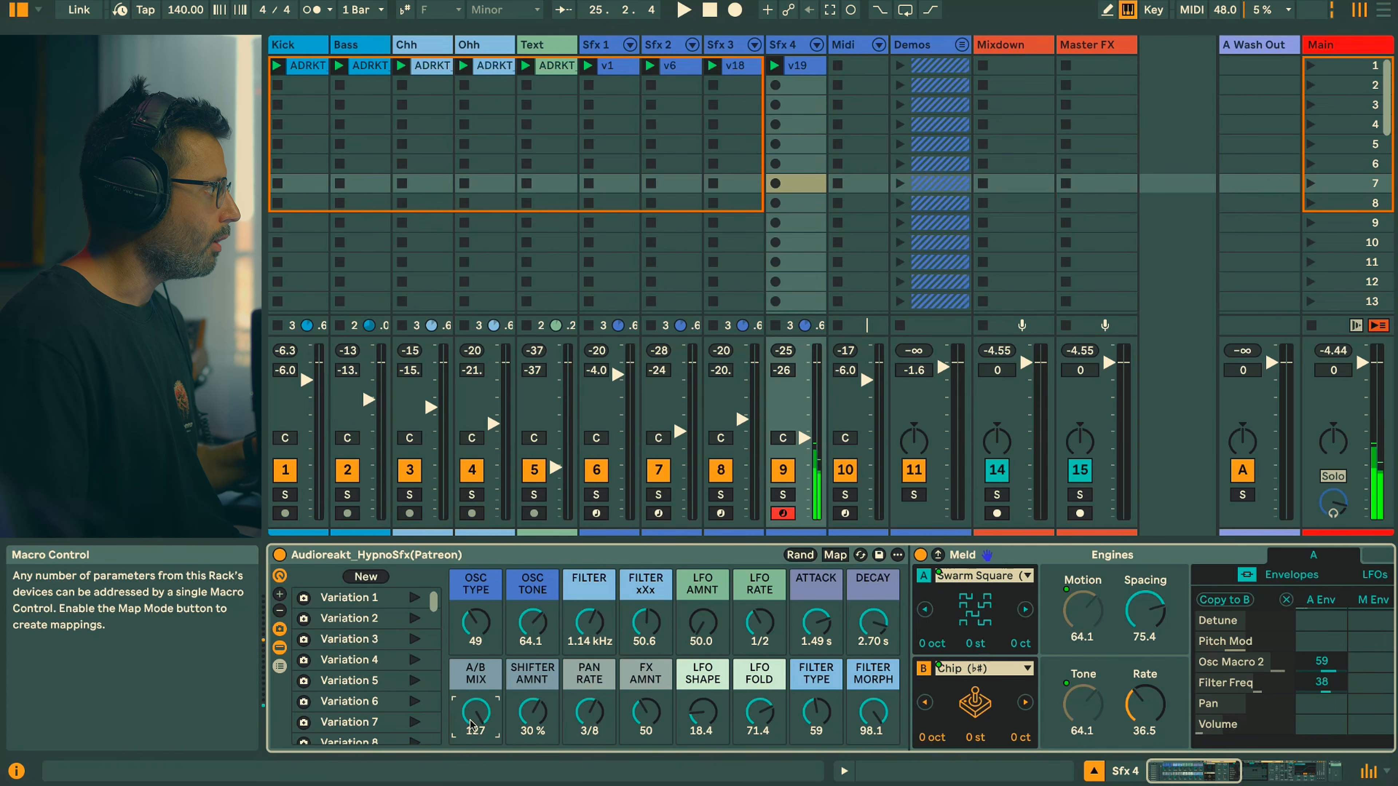
drag(473, 713, 475, 749)
- Set the SHIFTER AMNT macro to 29% and the PAN RATE macro to 1.5
drag(532, 713, 532, 743)
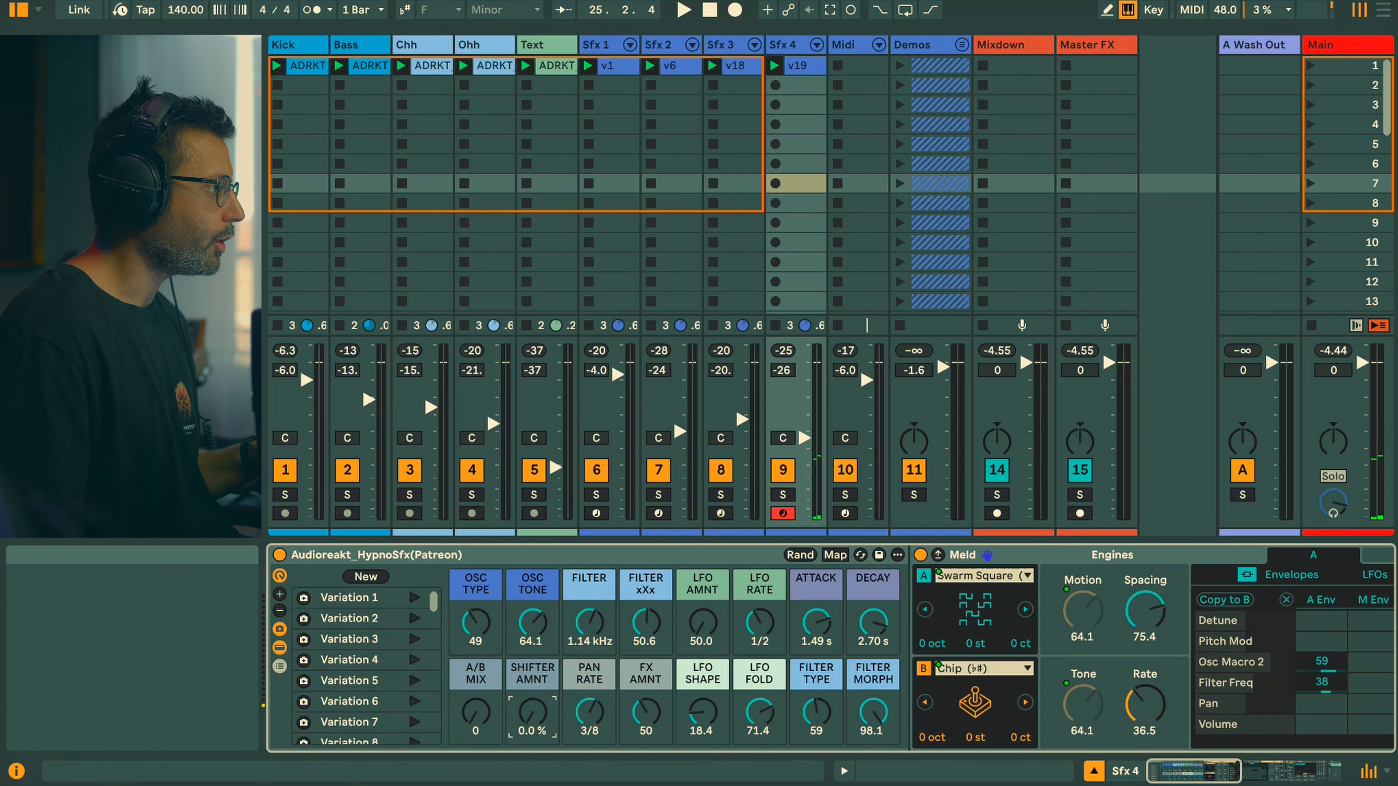
click(1252, 774)
click(1276, 773)
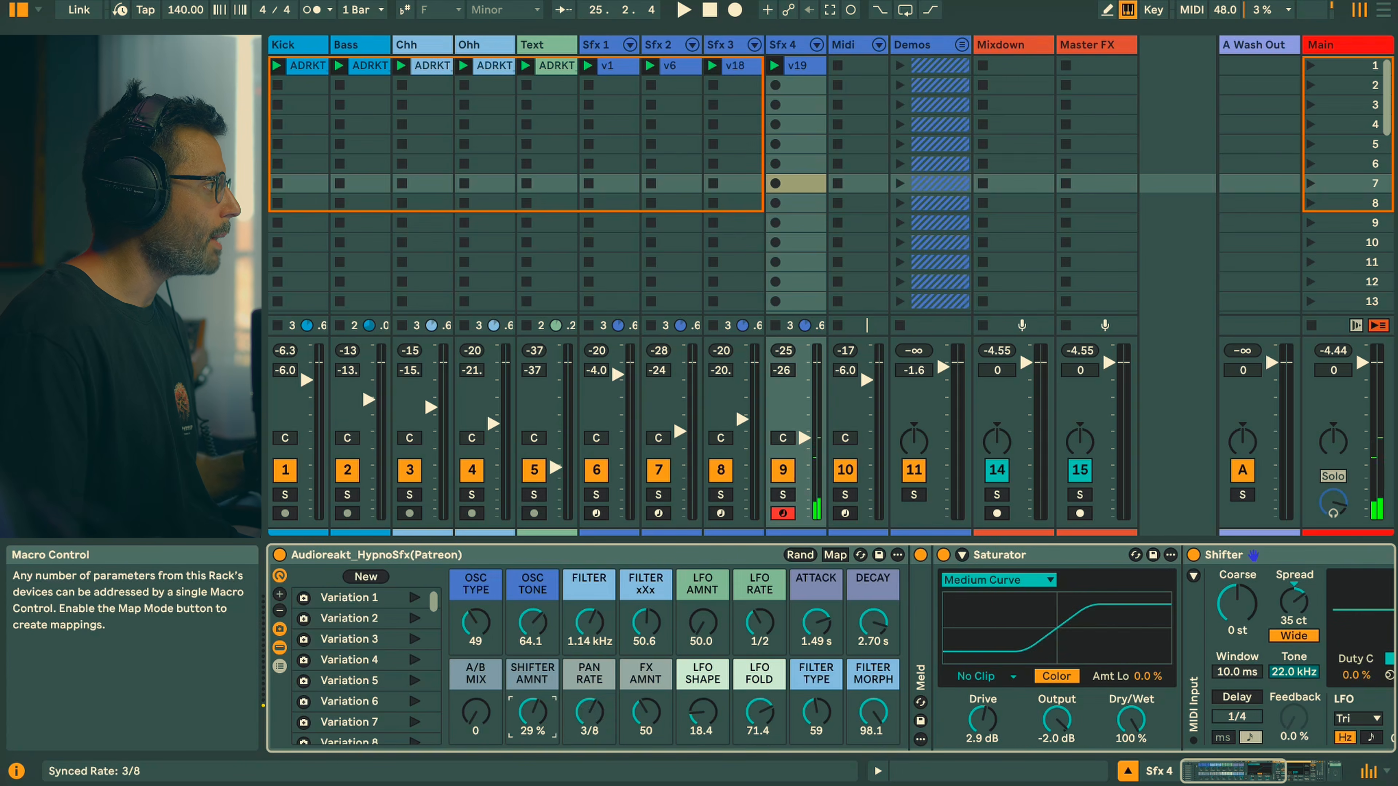
drag(589, 713, 589, 699)
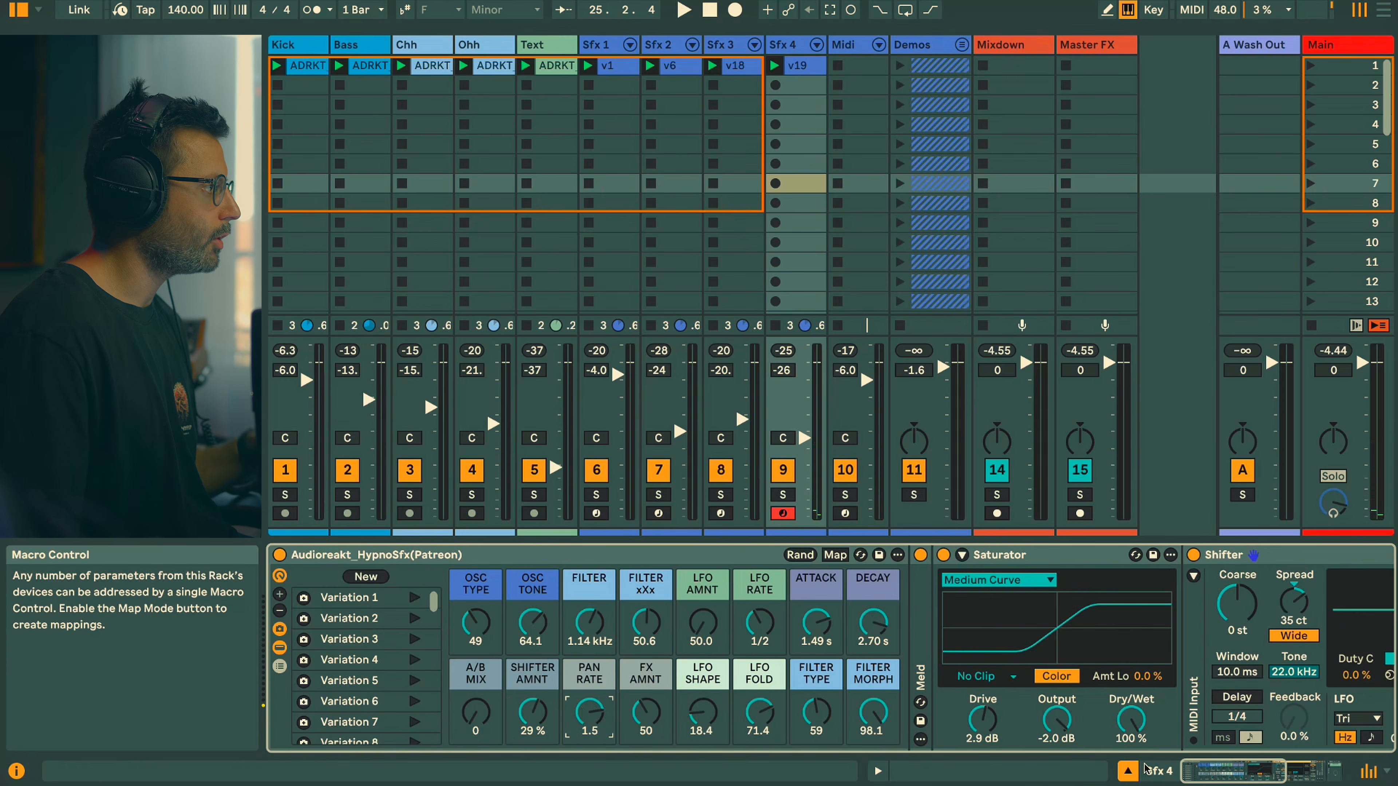
- Expand the Auto Pan, Delay and reverb devices to review them, and set the FX AMNT macro to 0
click(1265, 773)
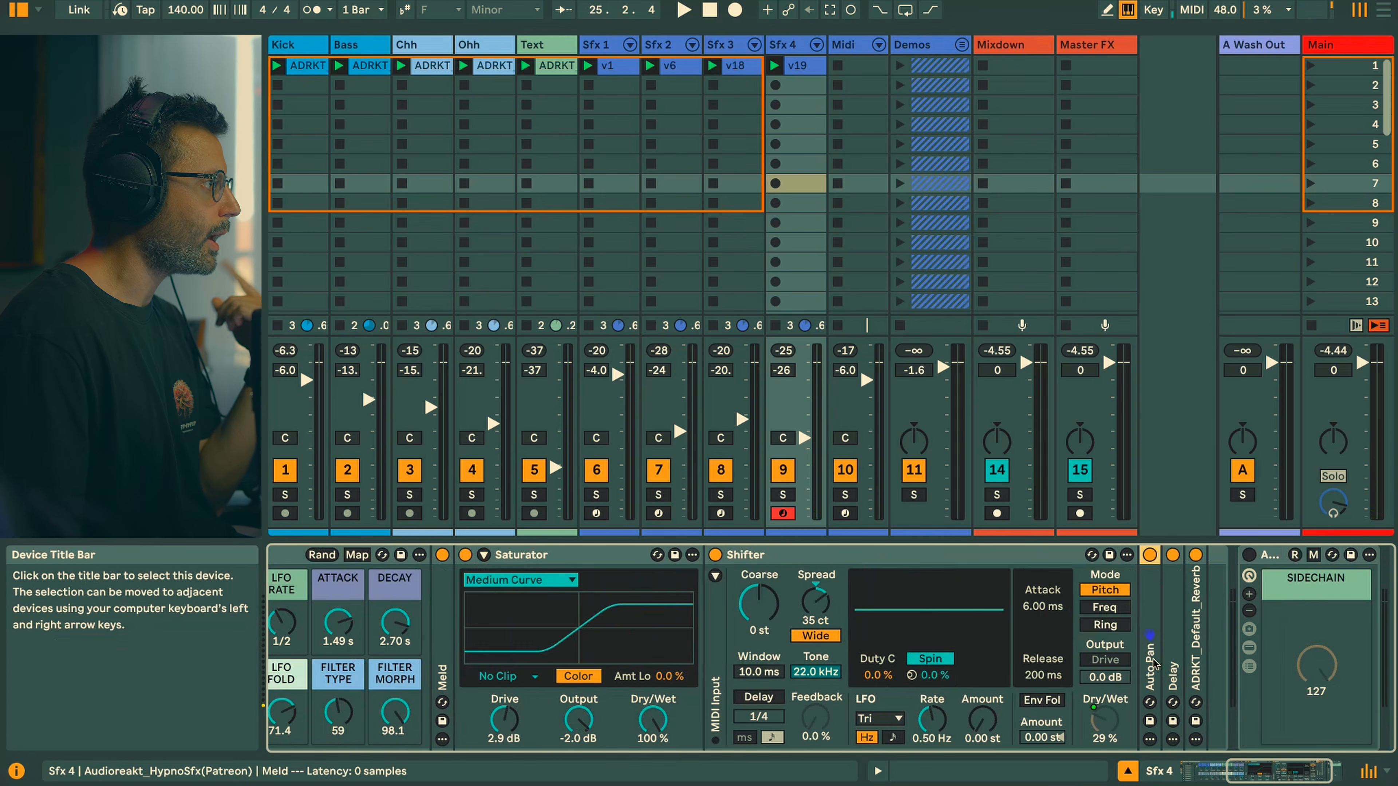
double_click(1153, 666)
click(1275, 777)
click(1274, 778)
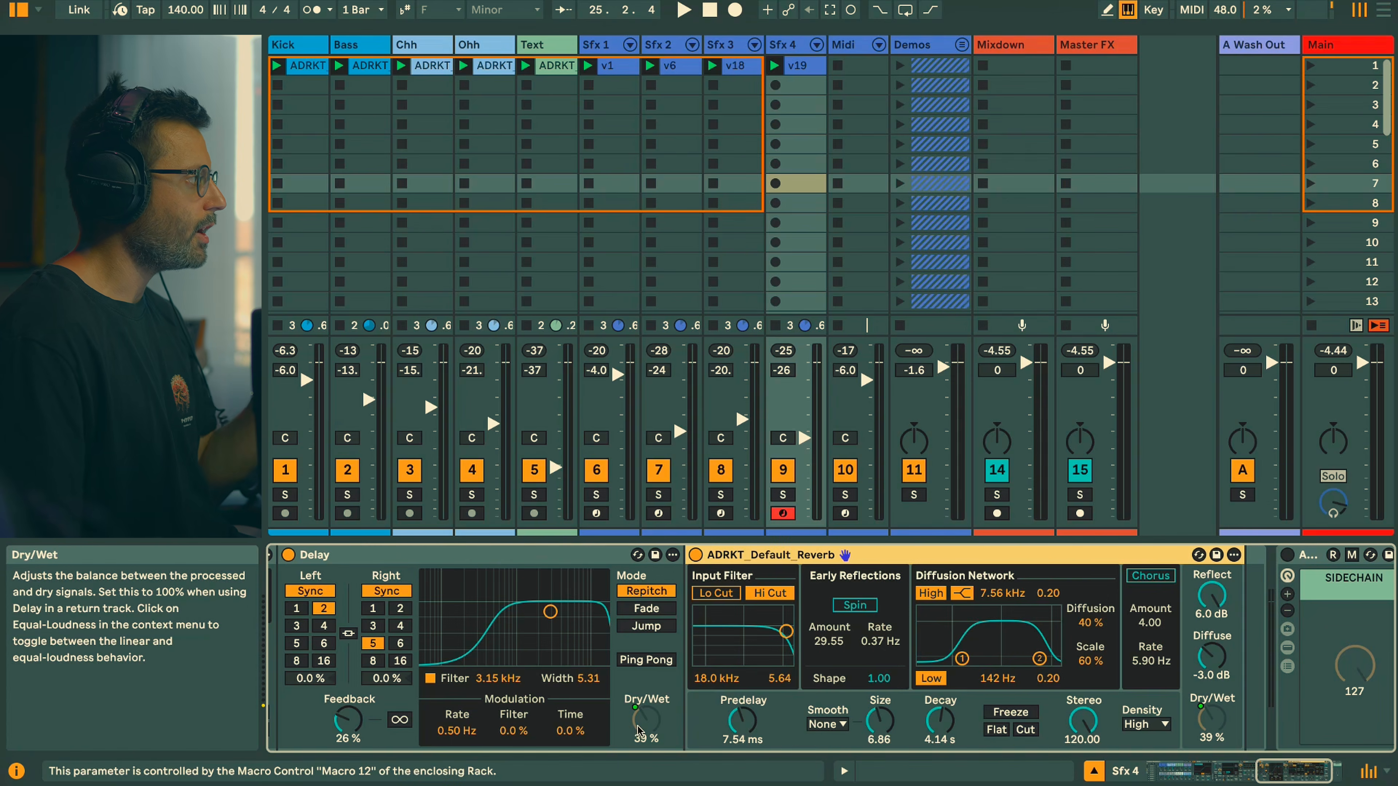
drag(1294, 773, 1178, 772)
drag(655, 722, 655, 773)
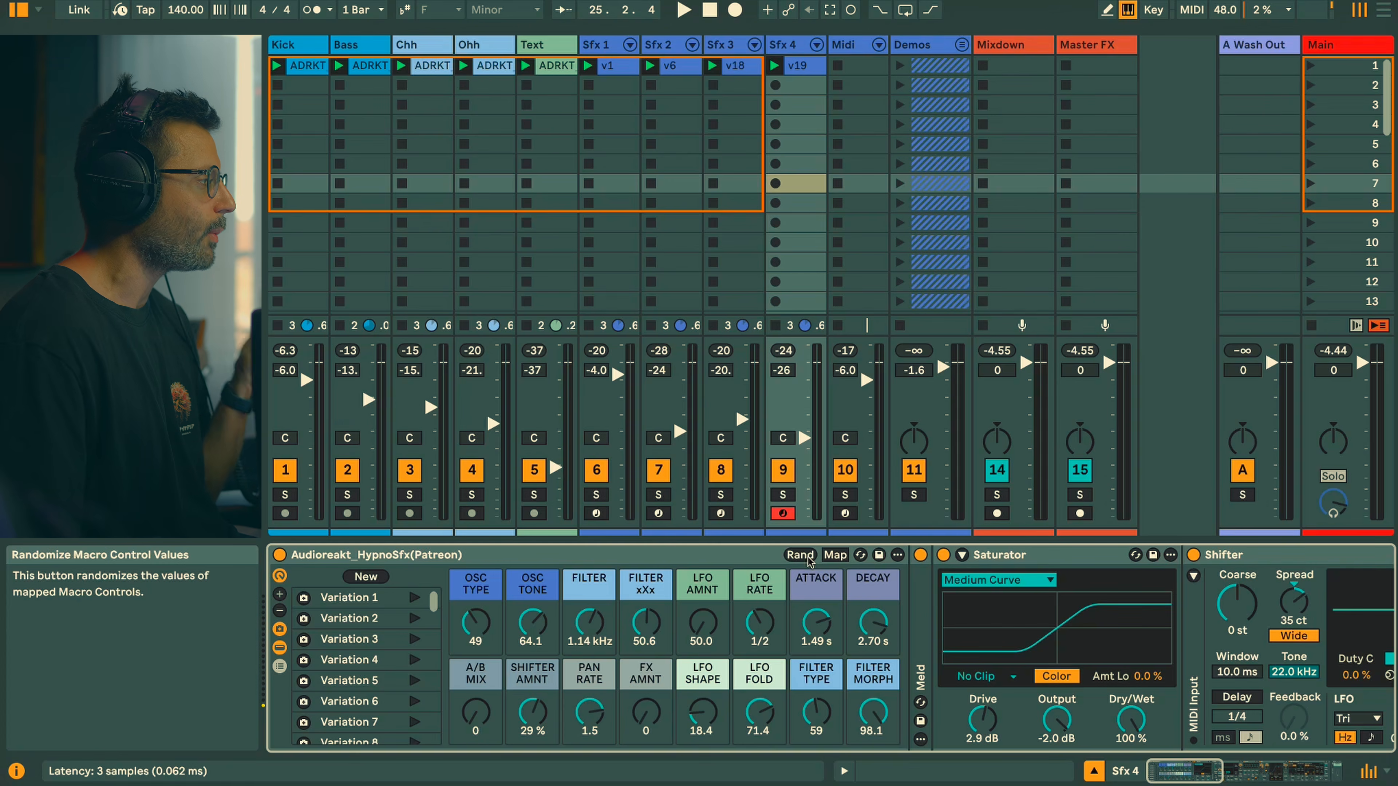
- Check the randomization exclusion setting of the FILTER, ATTACK, DECAY, FX AMNT and SHIFTER AMNT macros
right_click(599, 624)
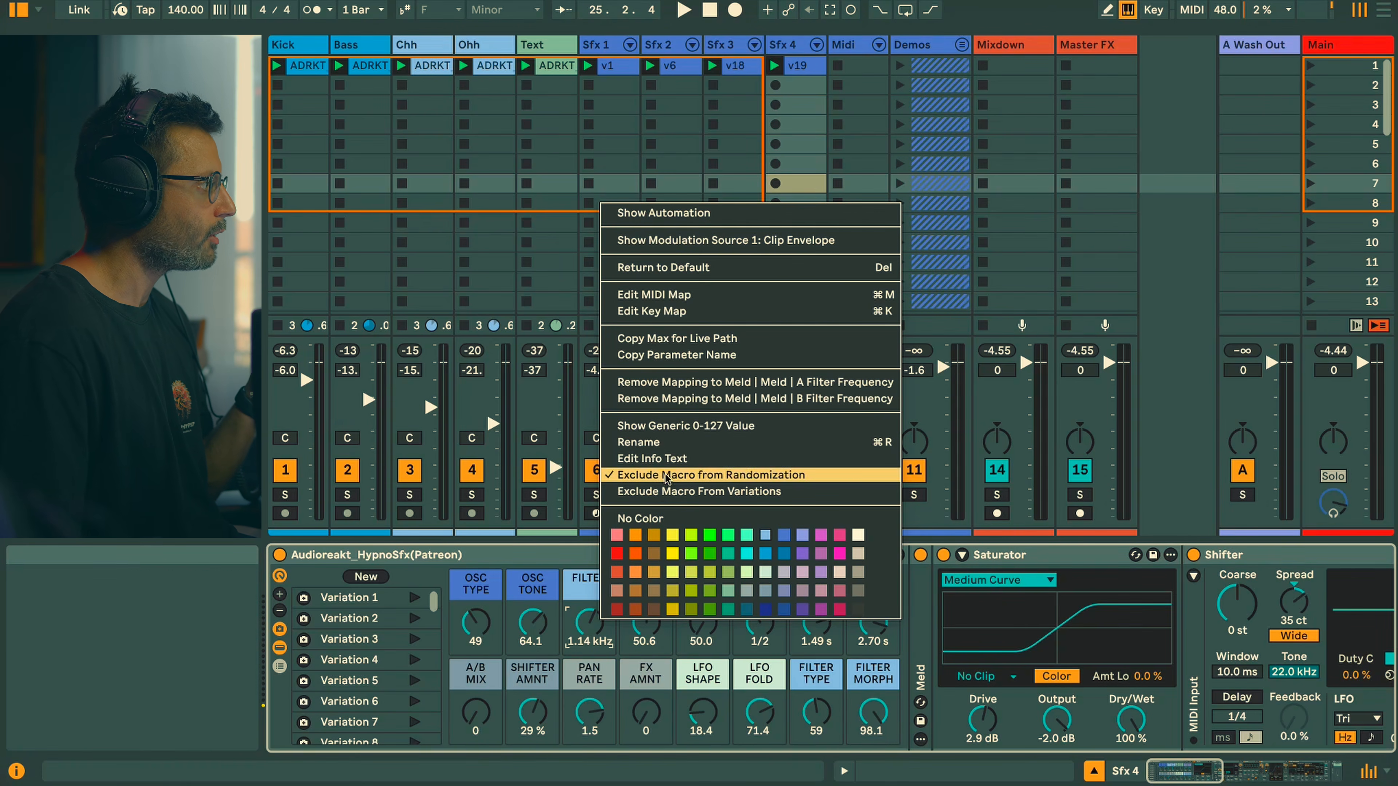
click(597, 626)
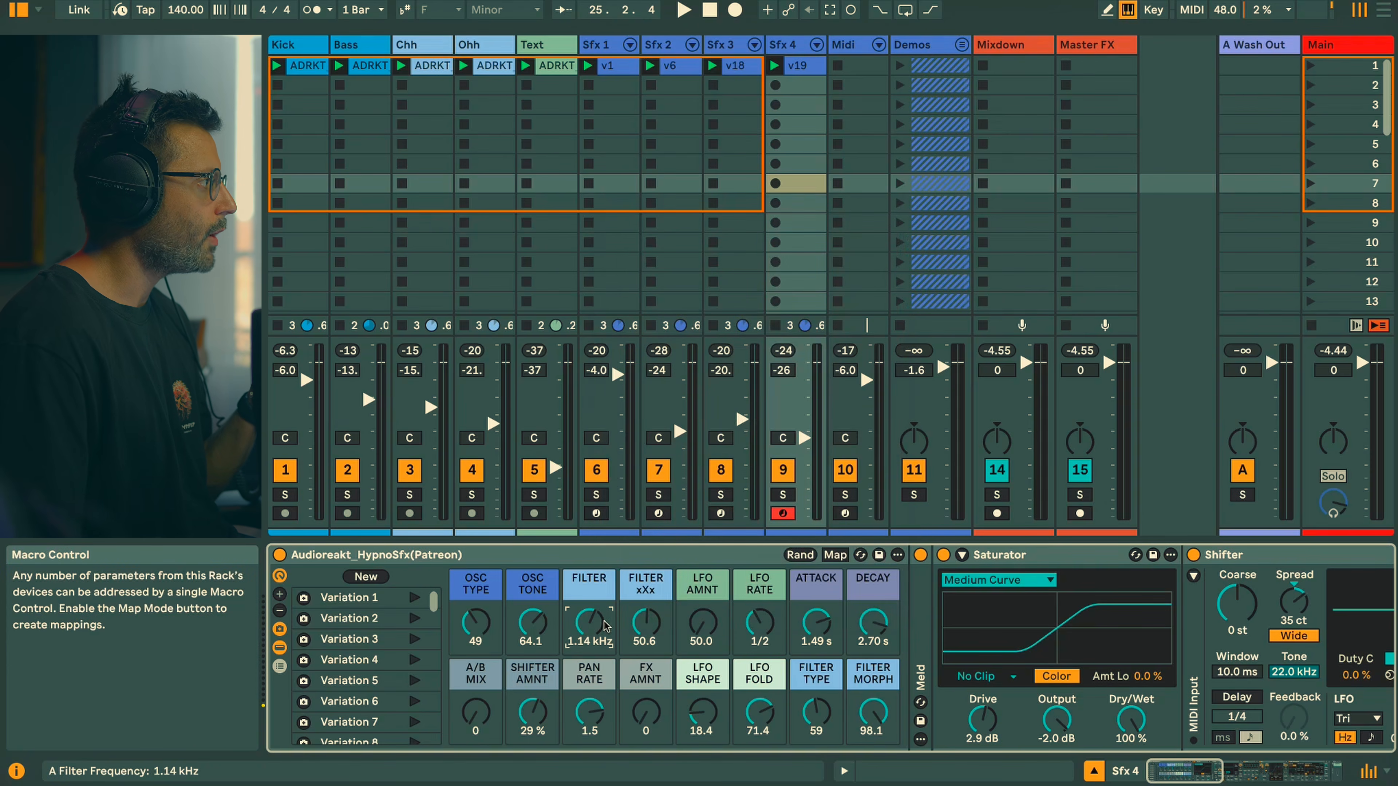
right_click(814, 621)
click(814, 620)
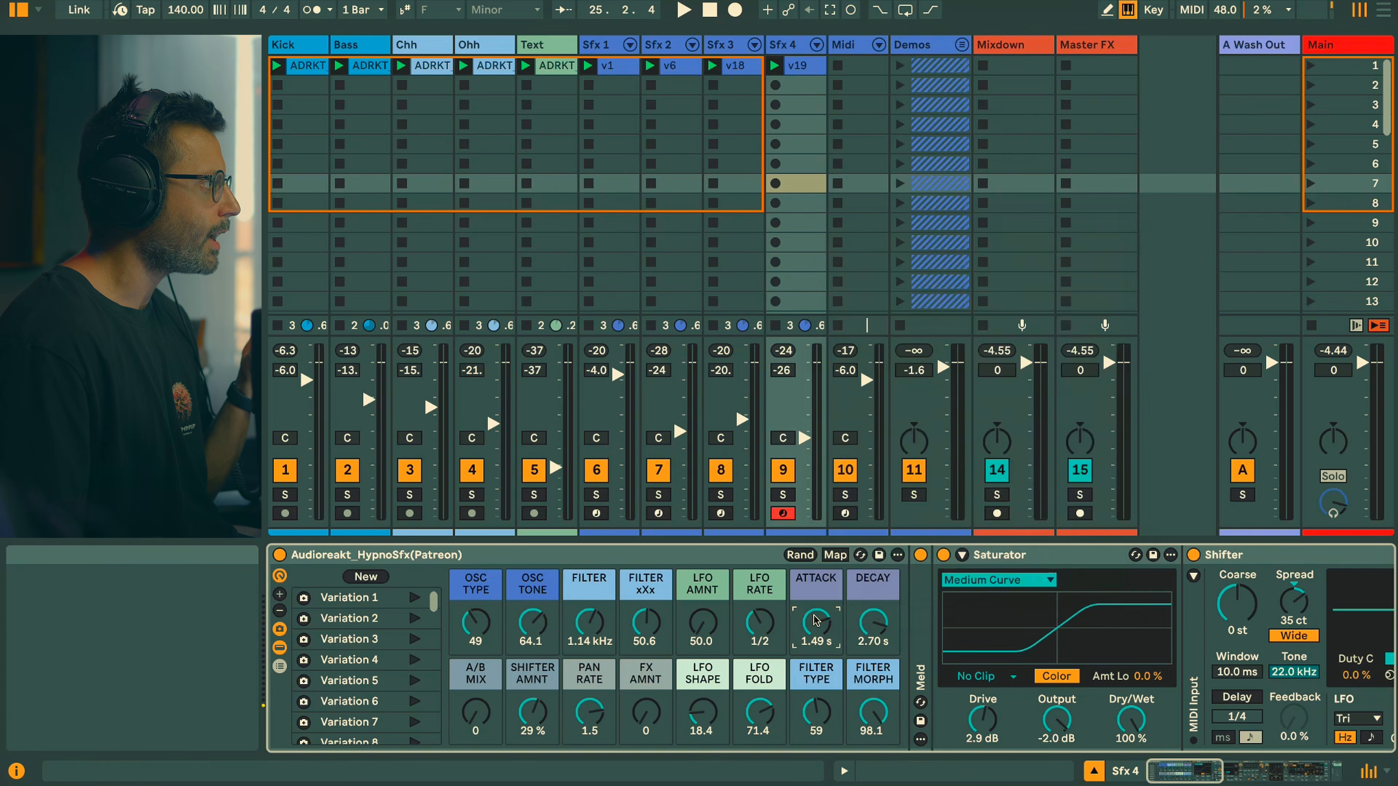
right_click(868, 620)
click(660, 714)
right_click(660, 714)
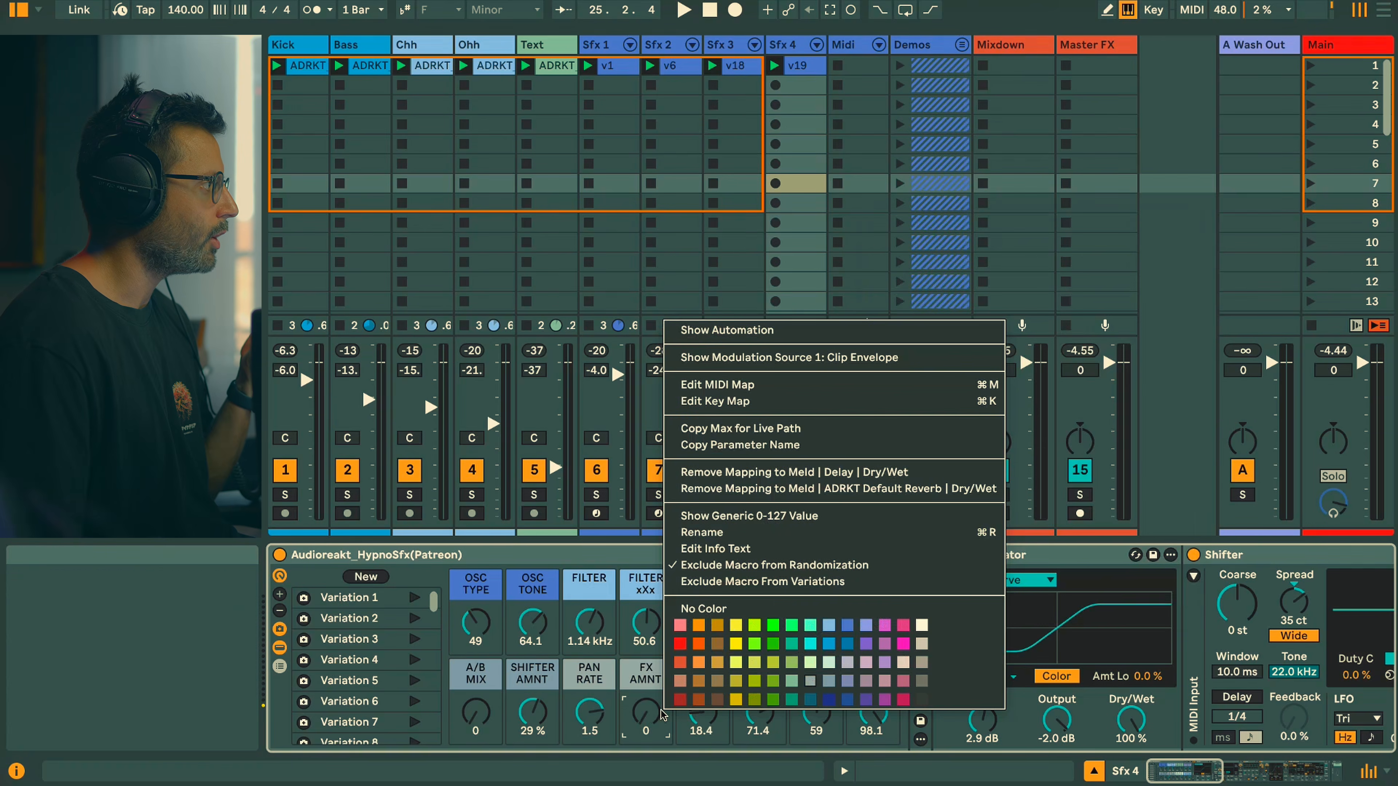
click(528, 715)
right_click(529, 714)
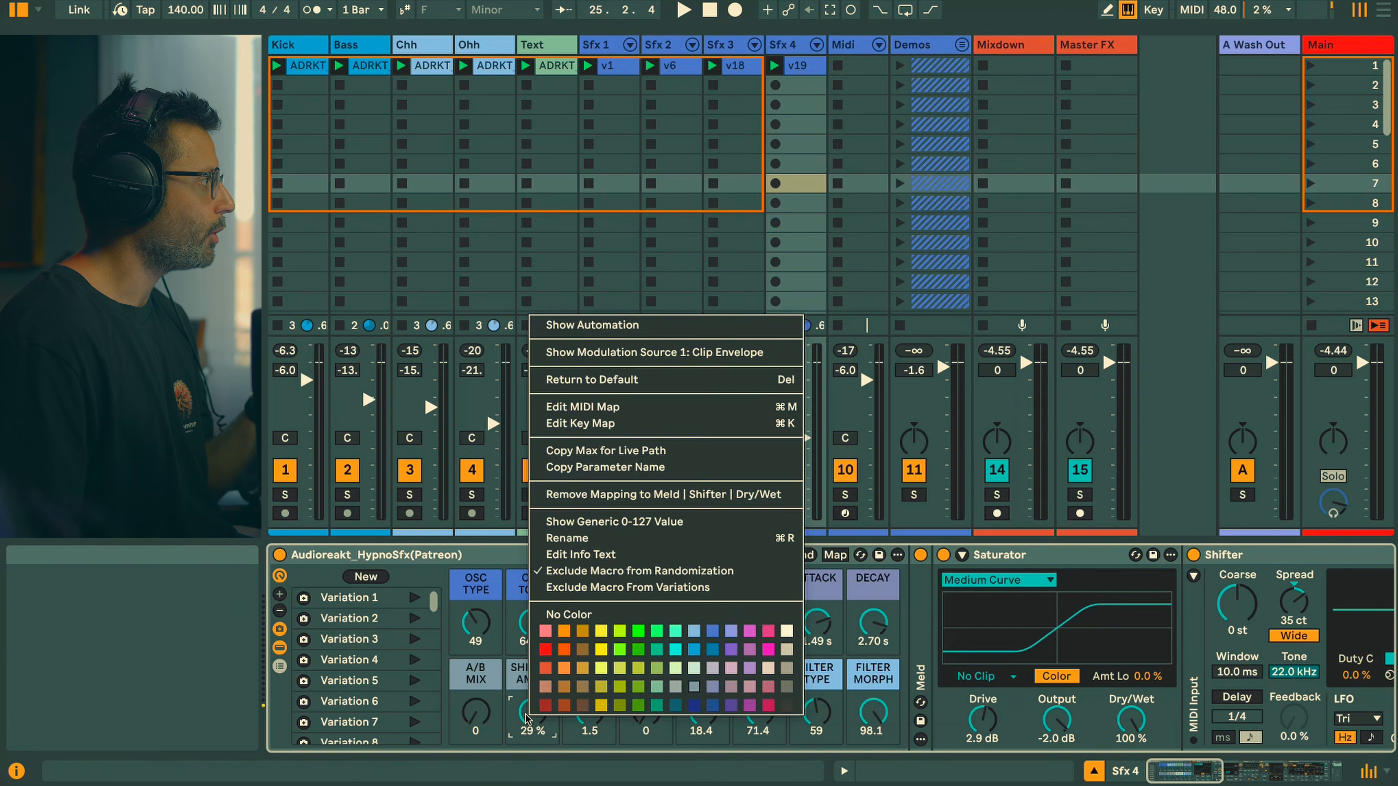
click(527, 718)
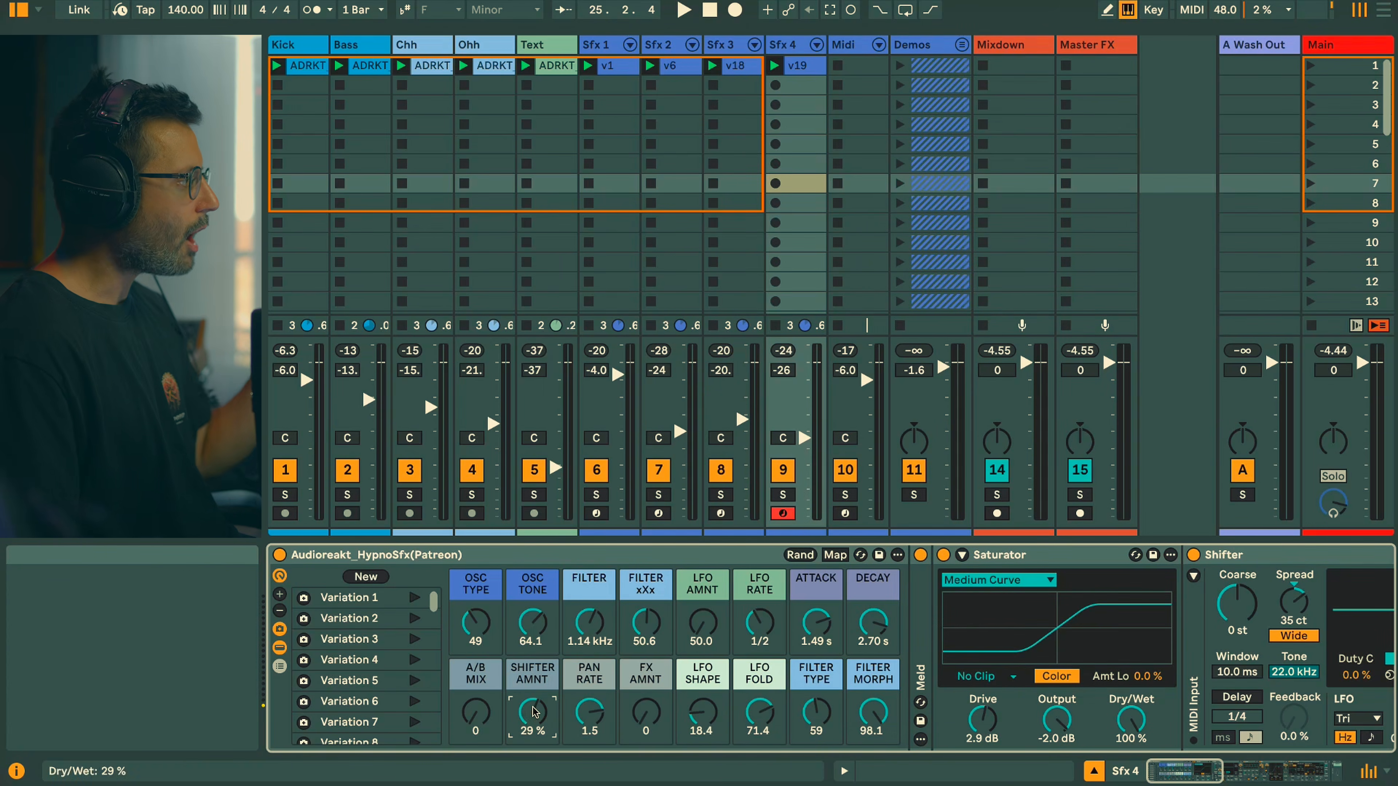
- Randomize the Audioreakt_HypnoSfx rack's macro values four times to generate different sound variations
click(798, 555)
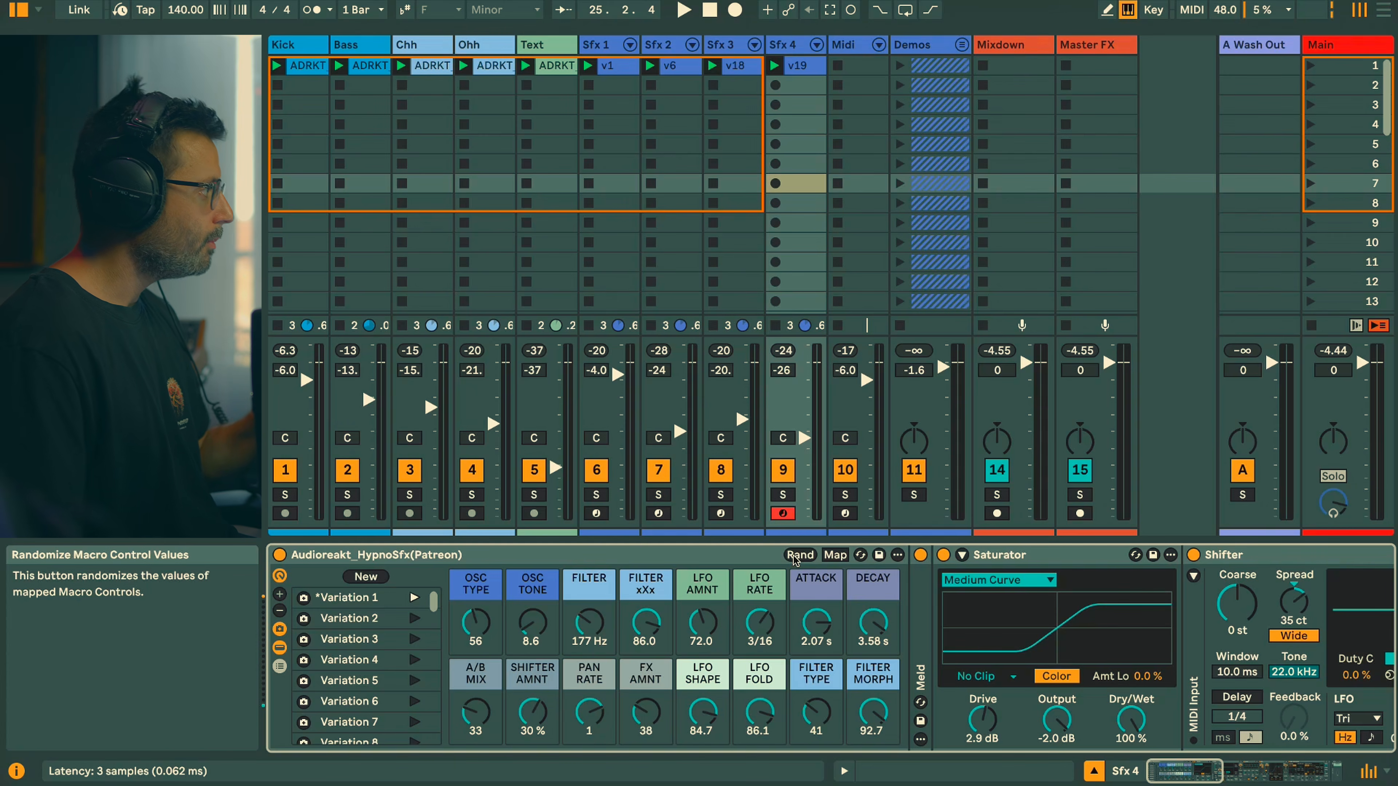
click(798, 555)
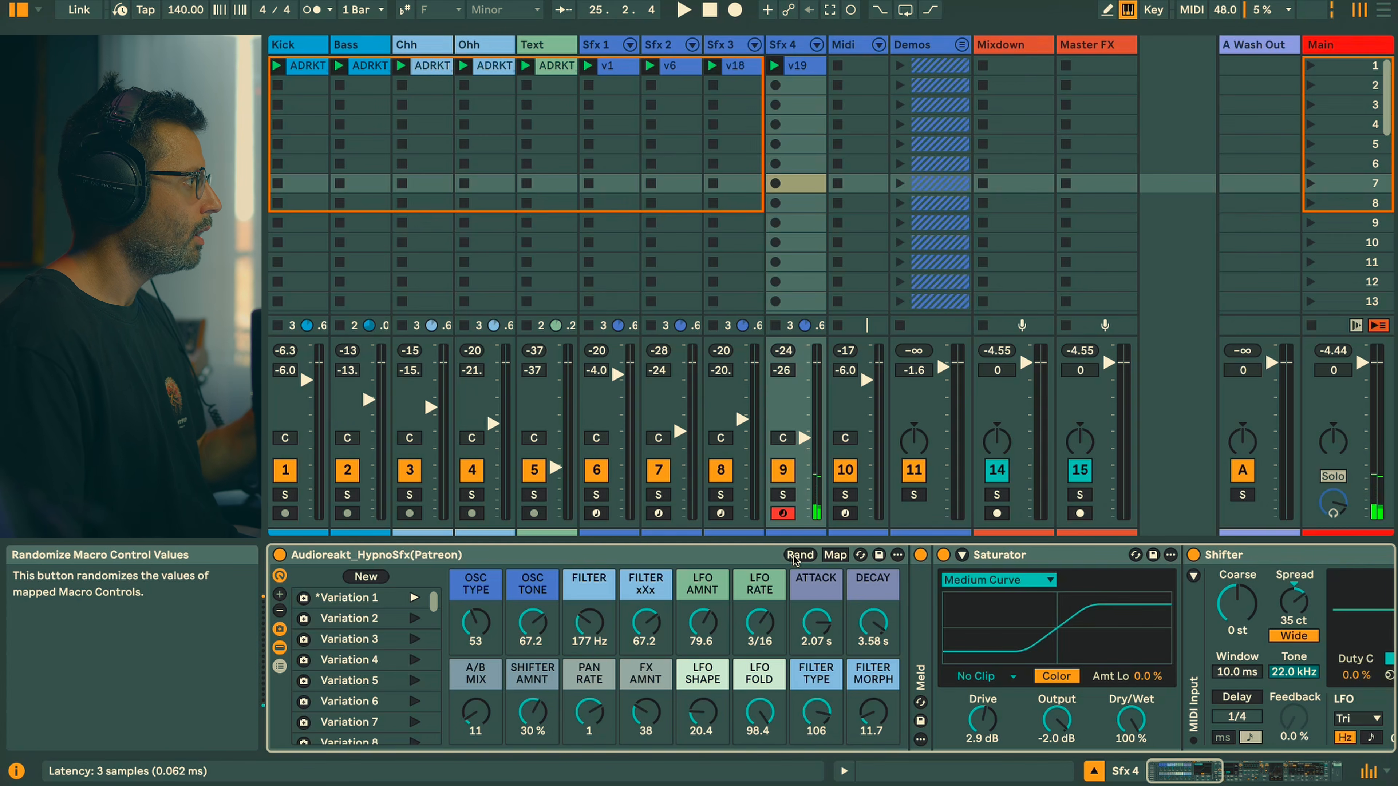
click(797, 555)
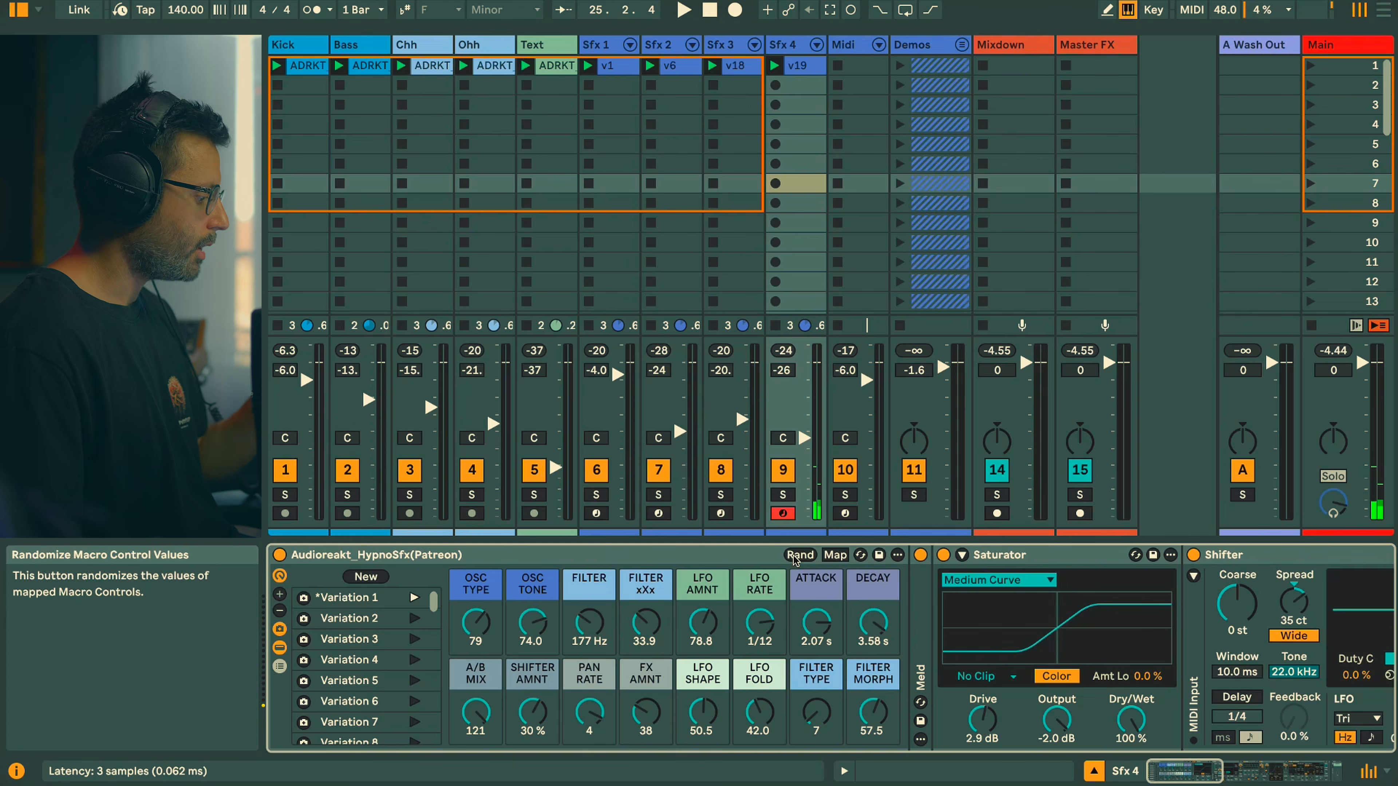
click(793, 555)
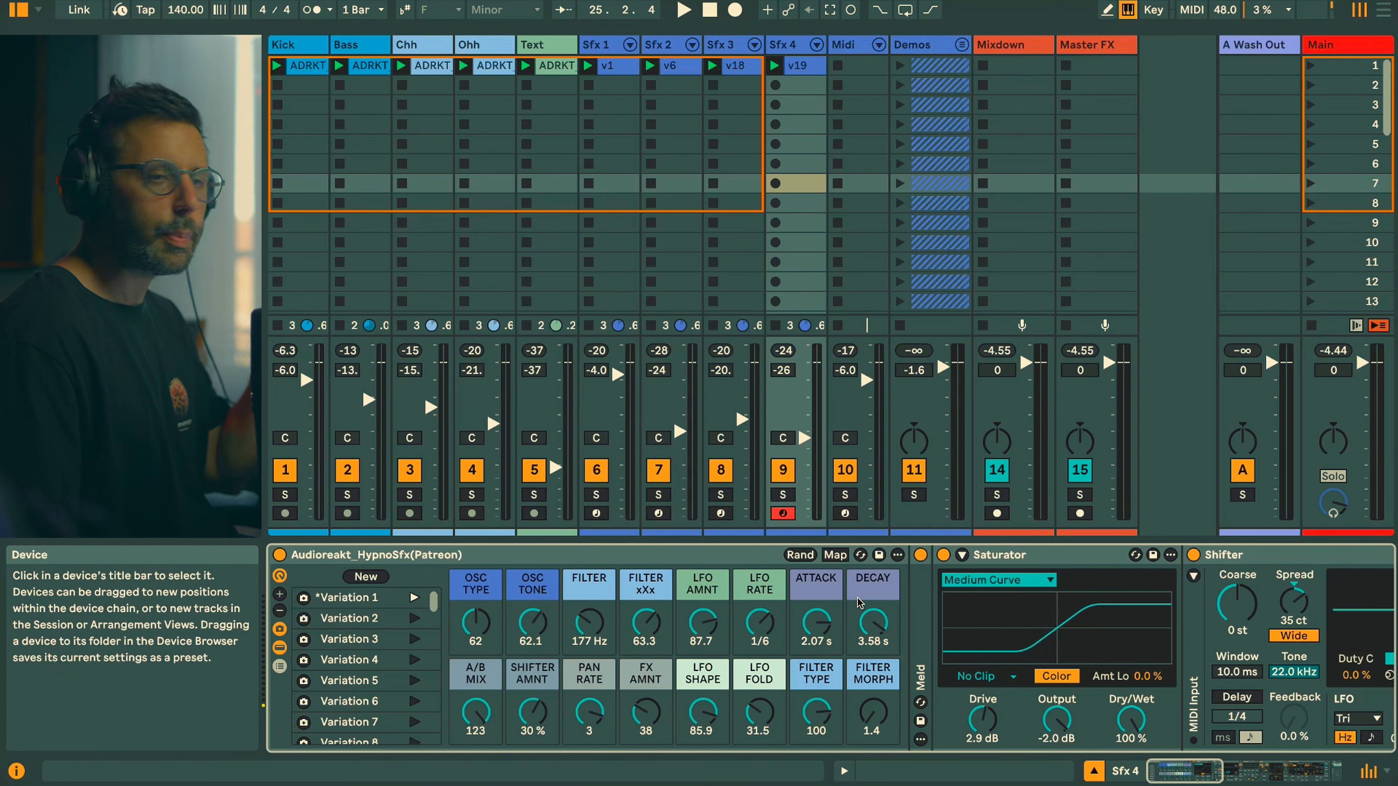
- Unfold the Meld device and compare the modulation matrices of engines A and B
double_click(920, 606)
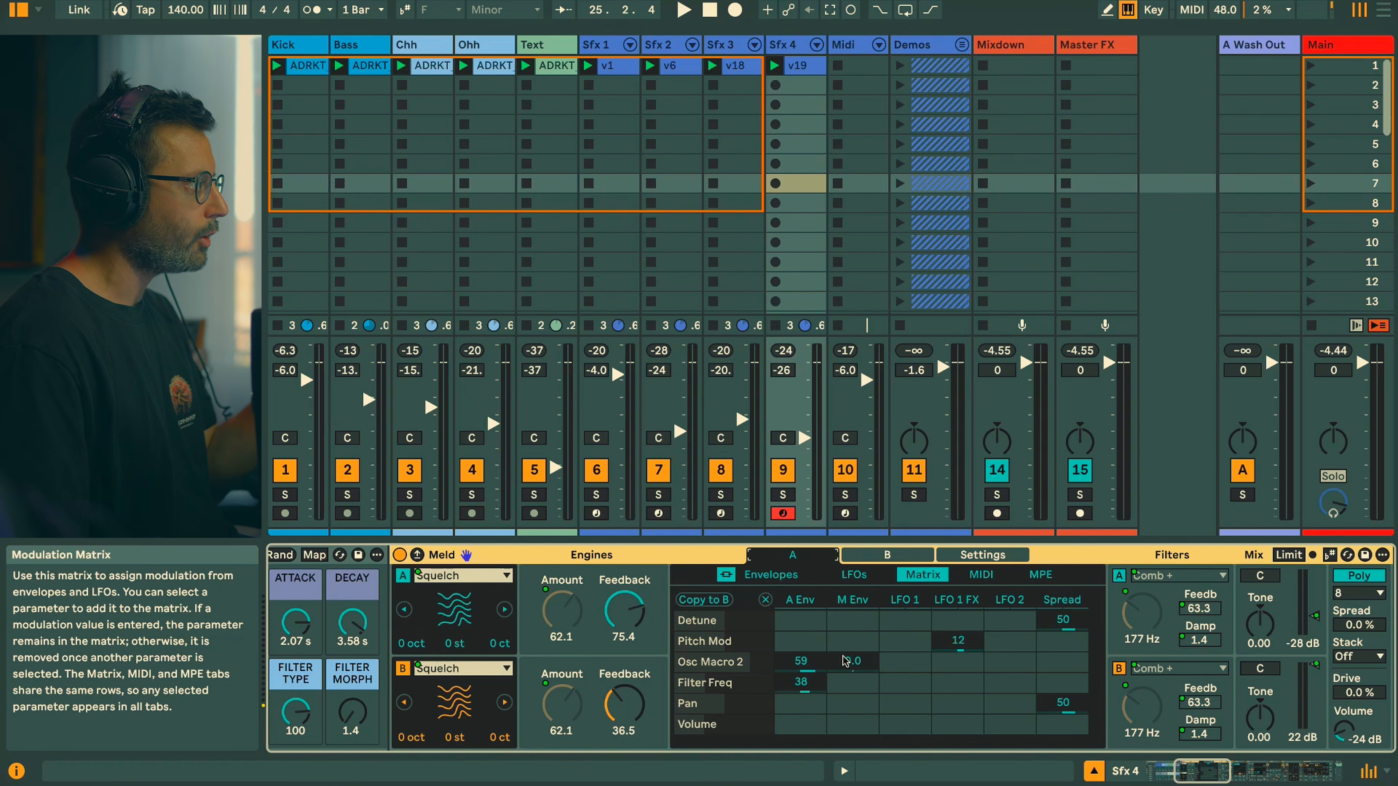
click(882, 555)
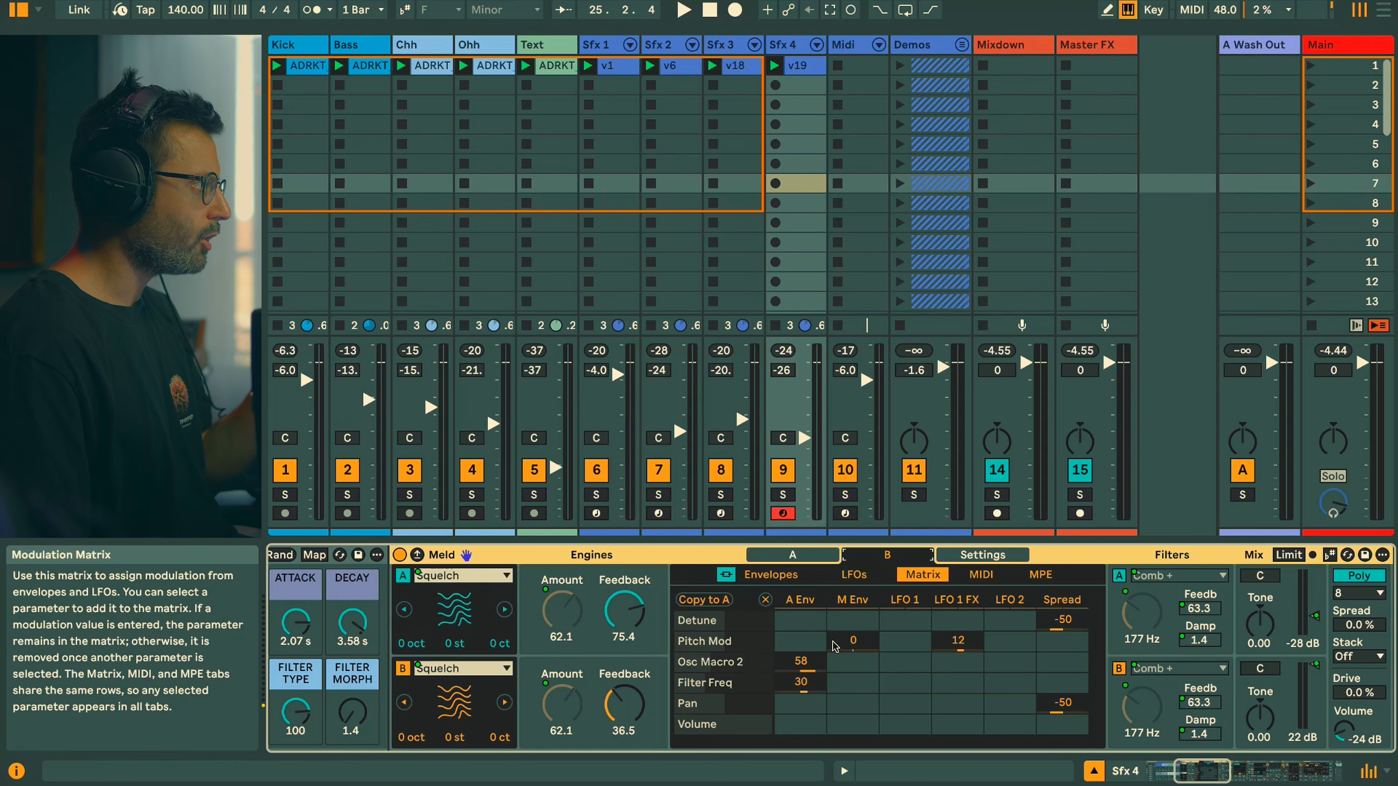
click(824, 554)
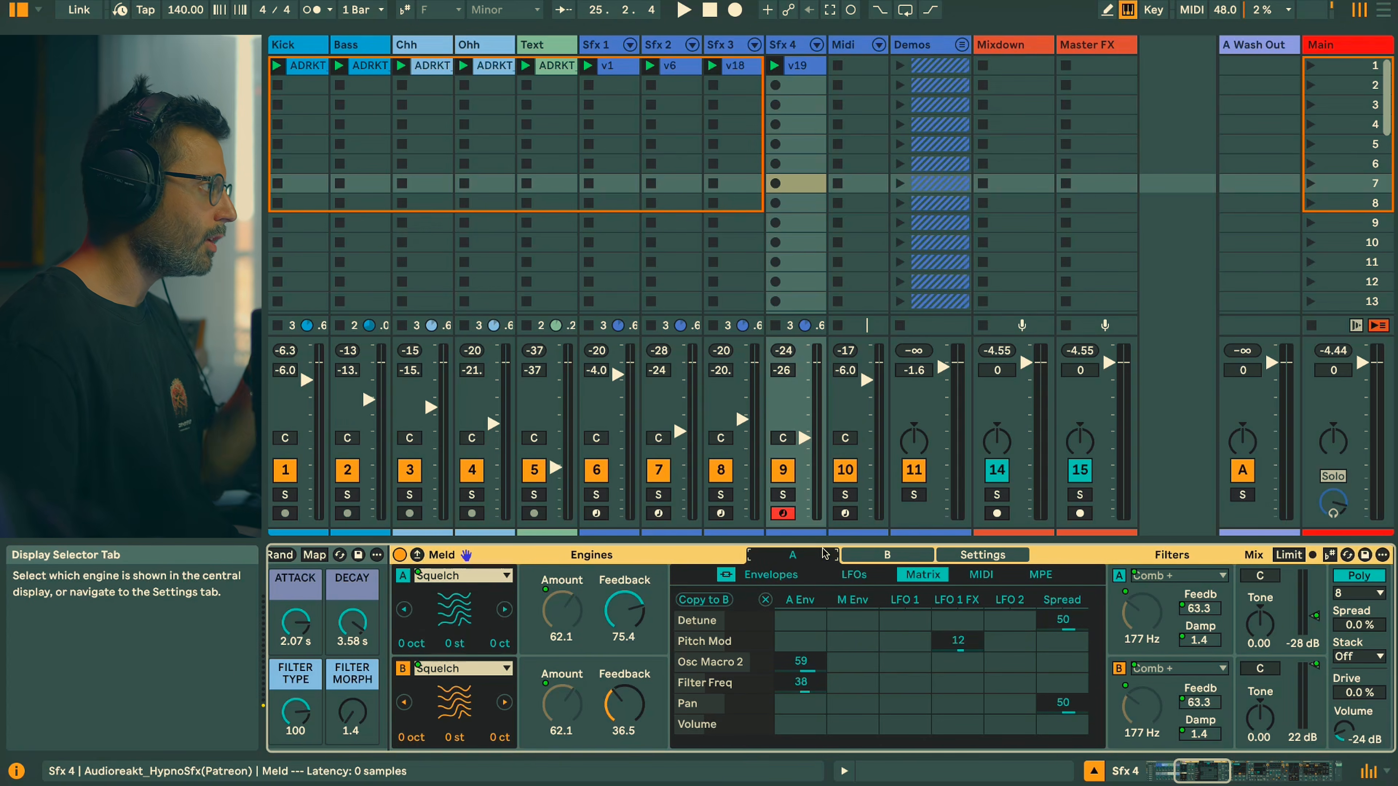
click(851, 554)
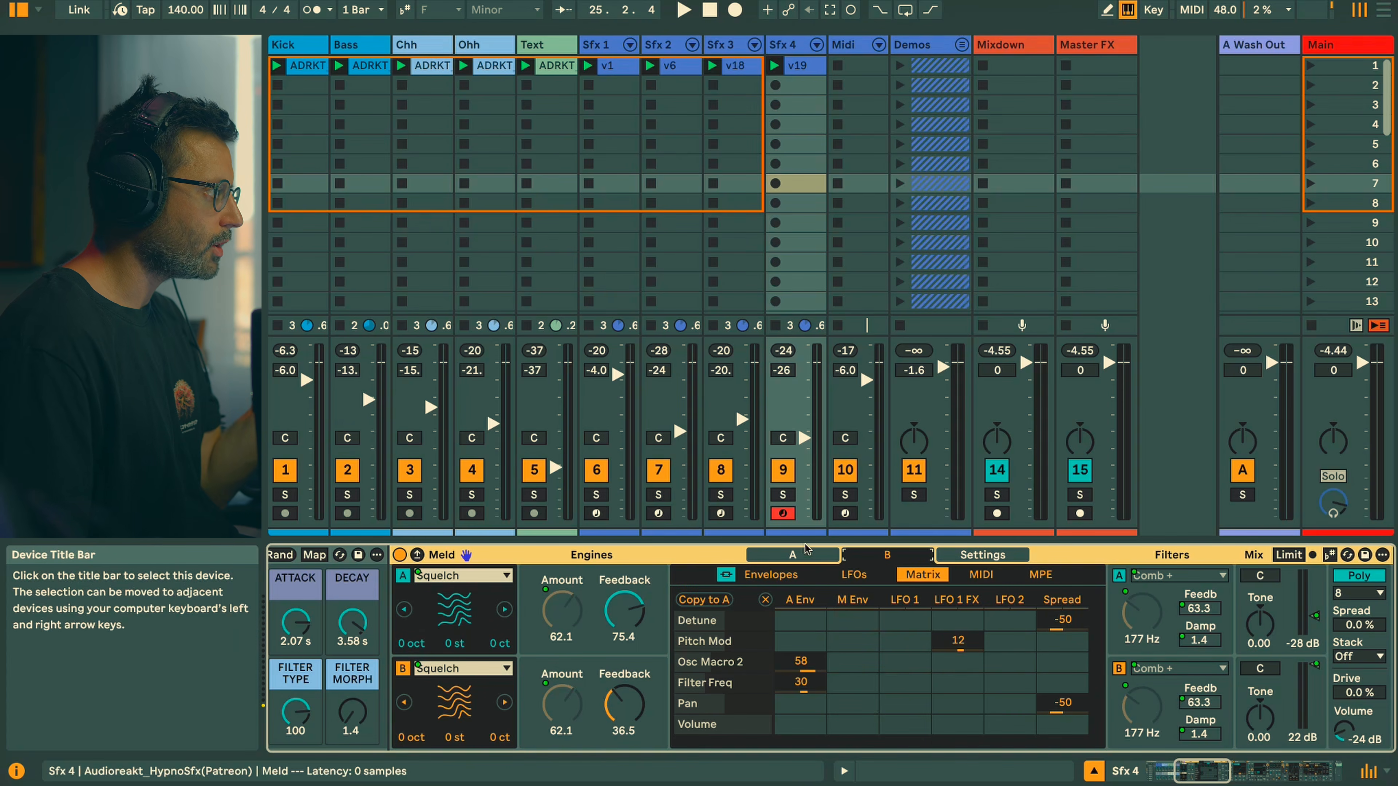
- Adjust the envelope settings of Meld's engine A, then return to the Audioreakt_HypnoSfx rack with its device chain hidden
click(792, 555)
click(770, 574)
drag(701, 735, 701, 661)
drag(743, 737, 743, 762)
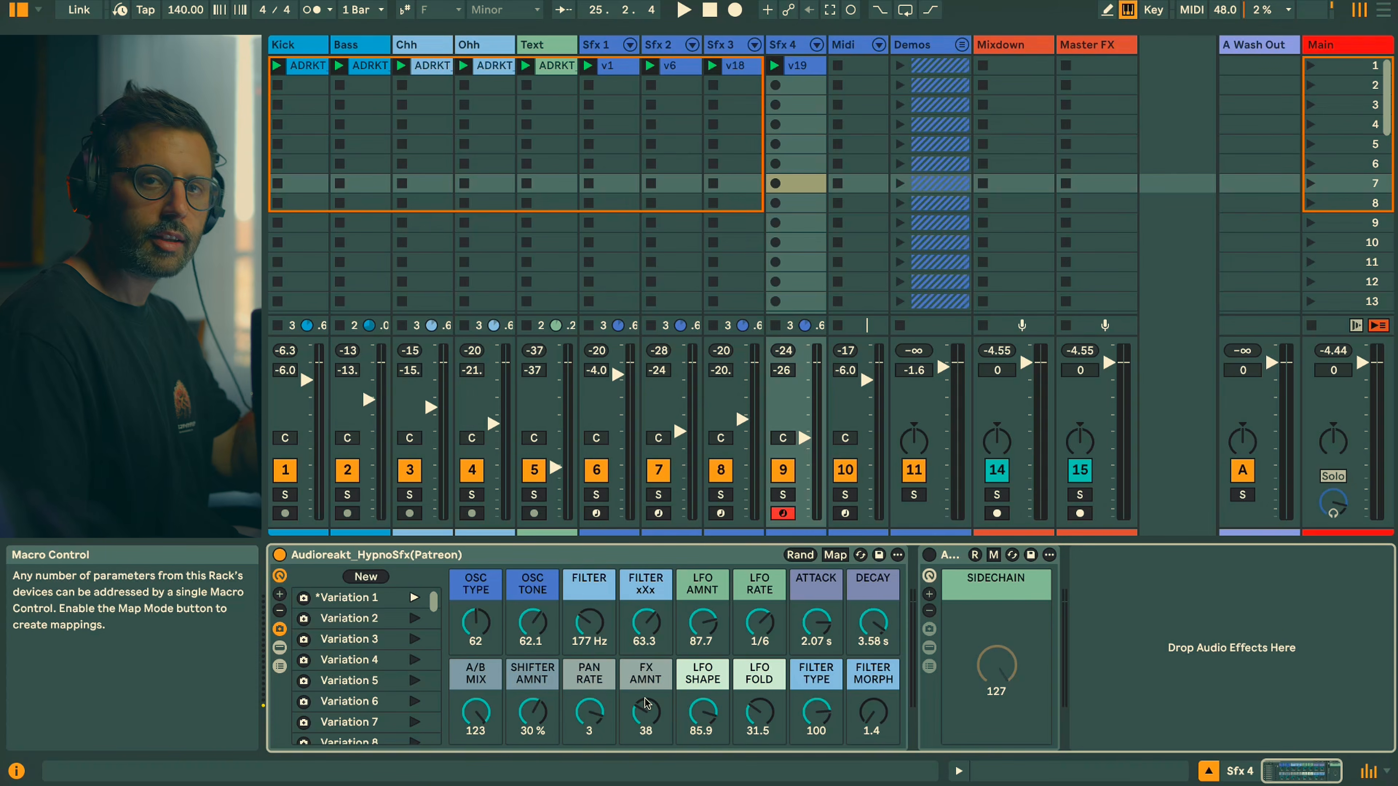
click(412, 557)
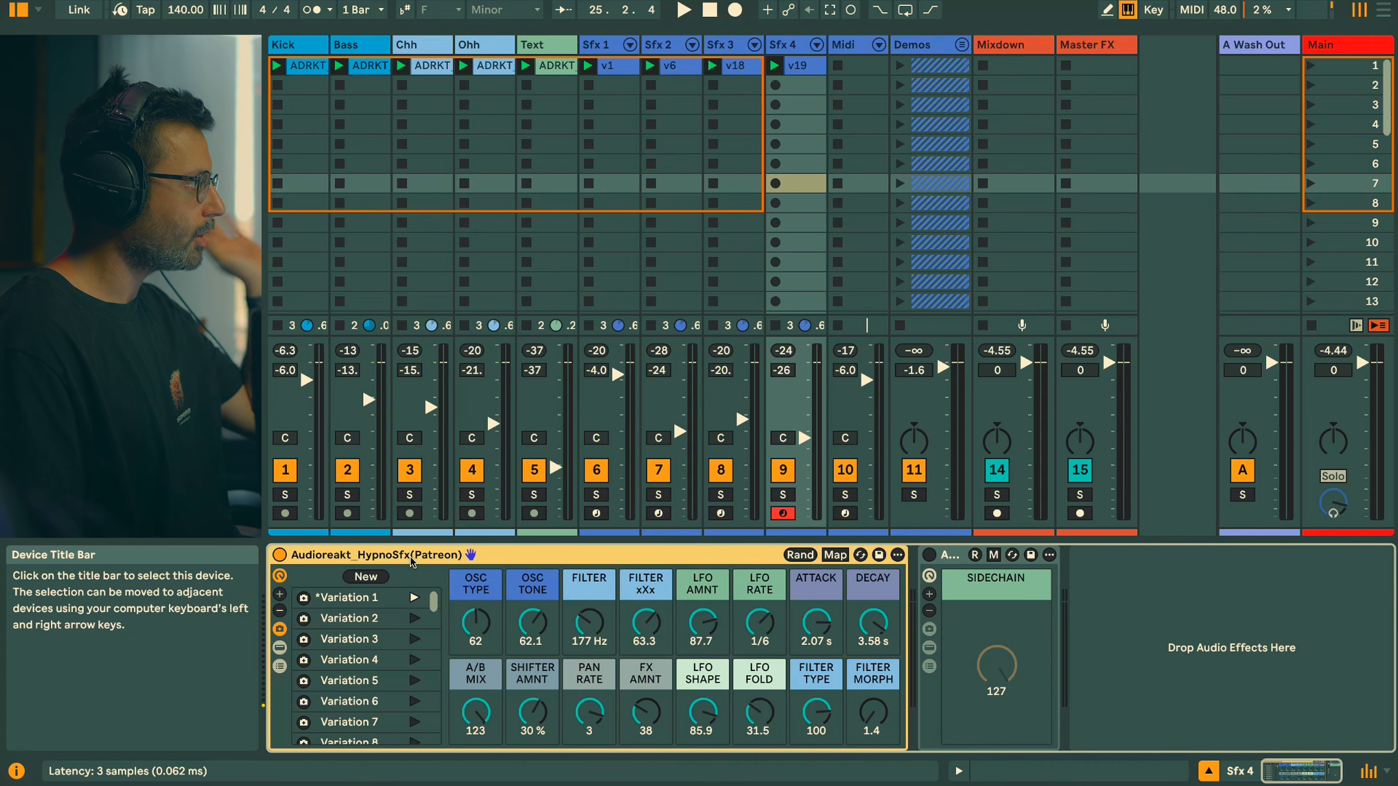